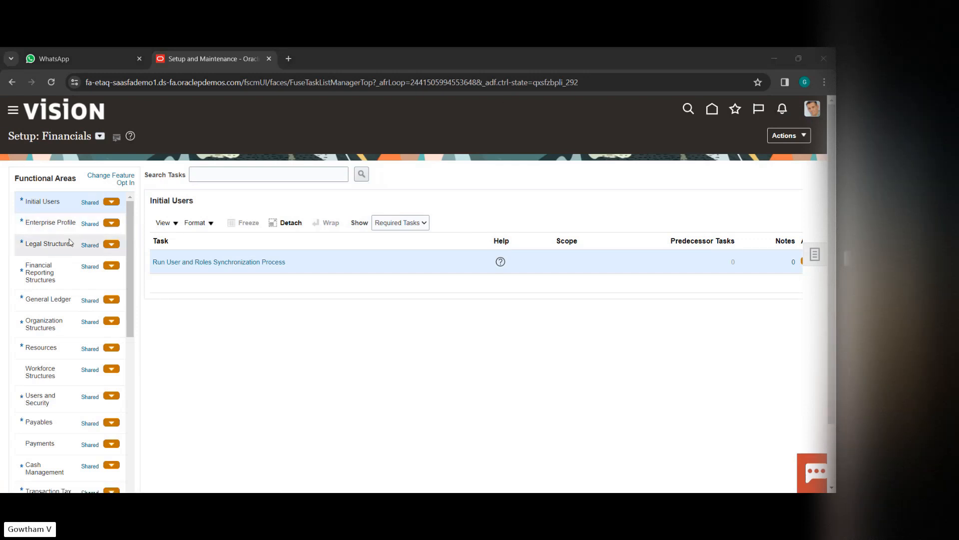
Open the Manage Banks task in the Cash Management functional area
scroll(69, 242, down, 3)
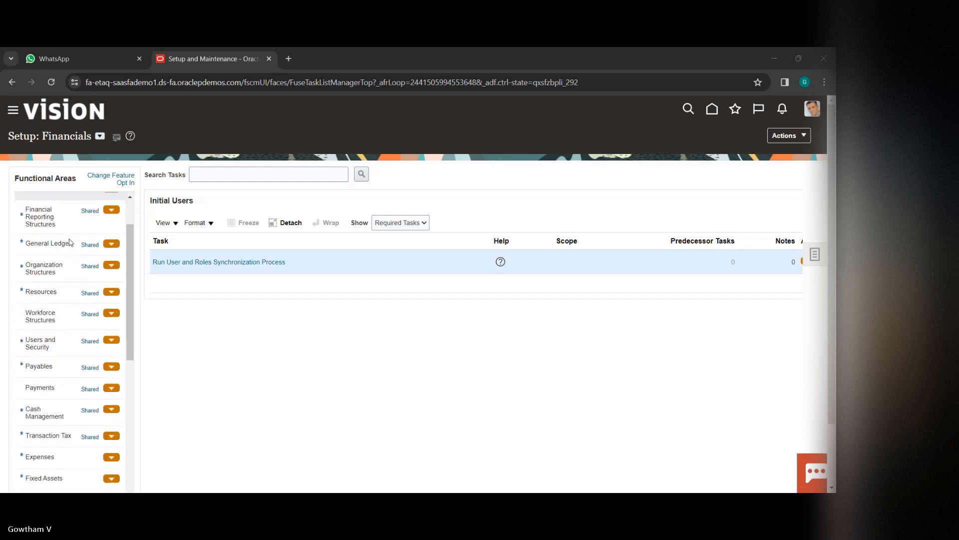
scroll(70, 243, down, 4)
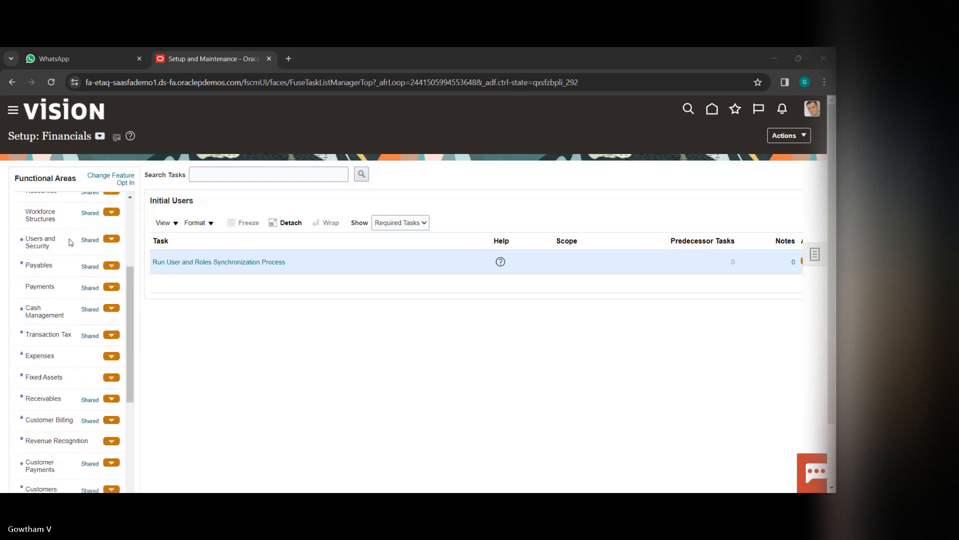
scroll(71, 242, down, 4)
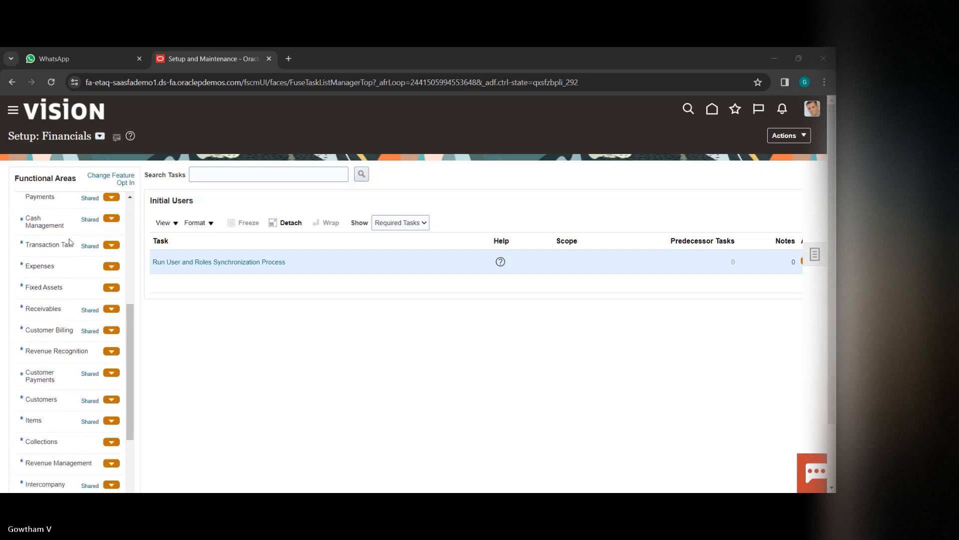
scroll(71, 242, up, 1)
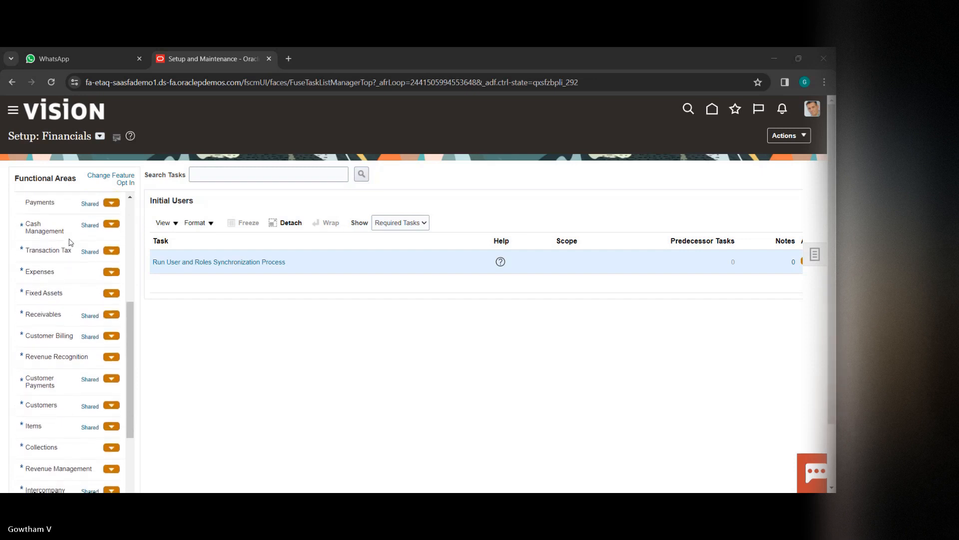
scroll(70, 242, up, 2)
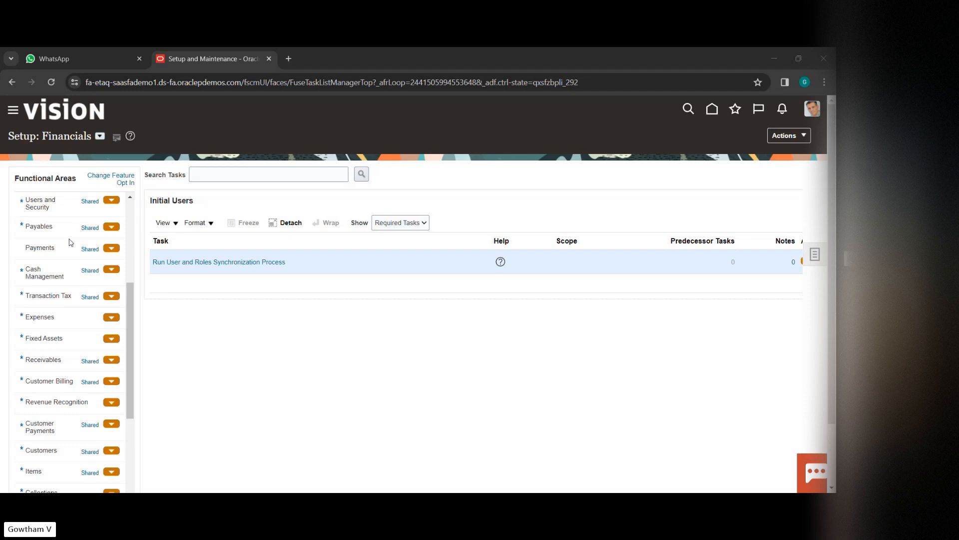
click(65, 270)
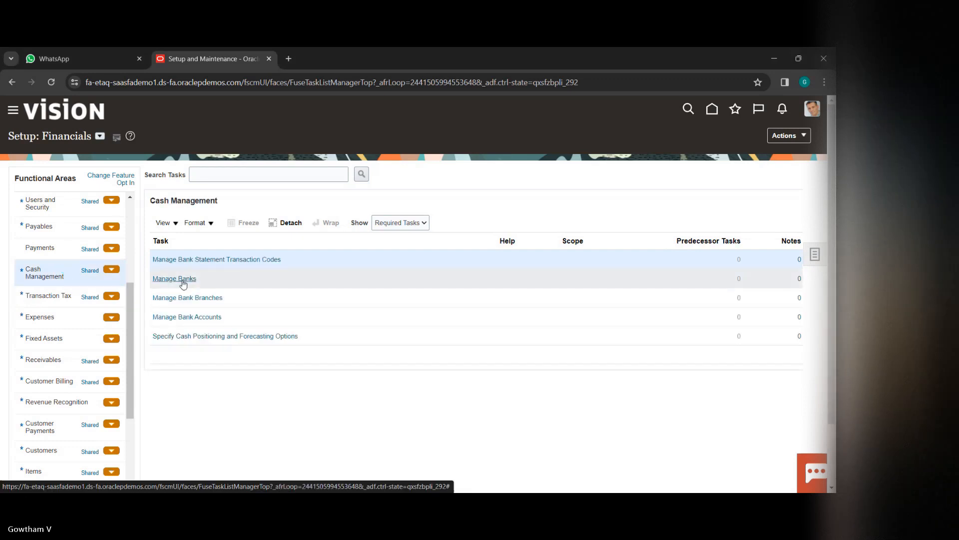
click(183, 280)
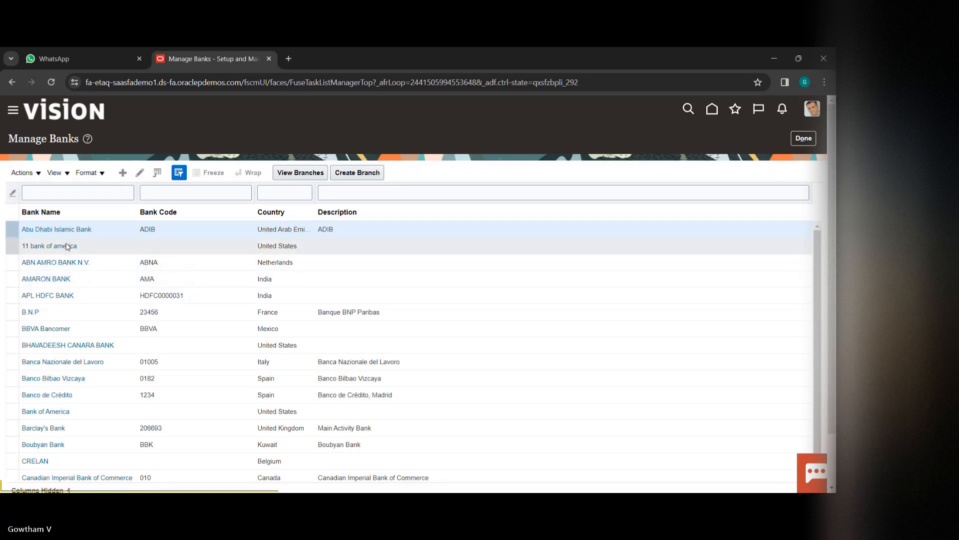
Start a new bank record and set its country to United States
click(122, 173)
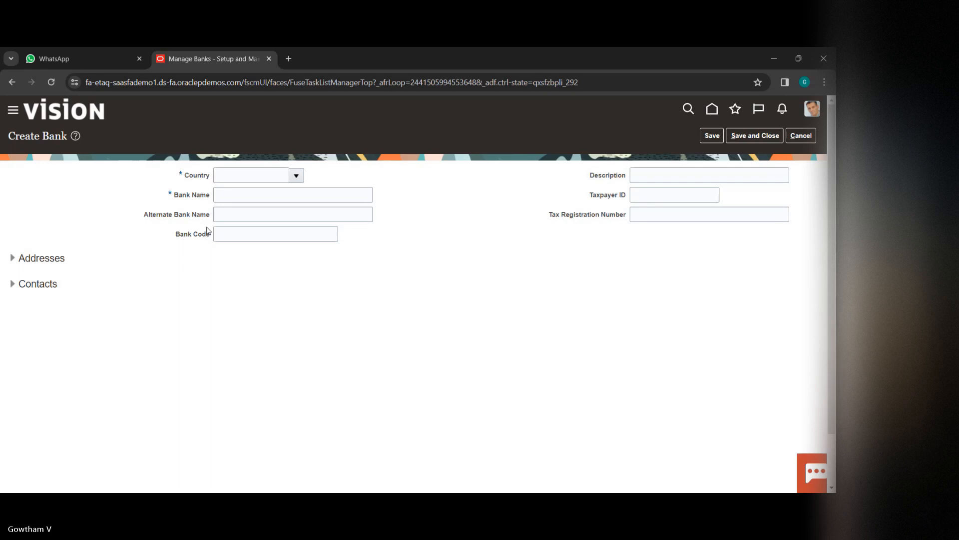
click(299, 175)
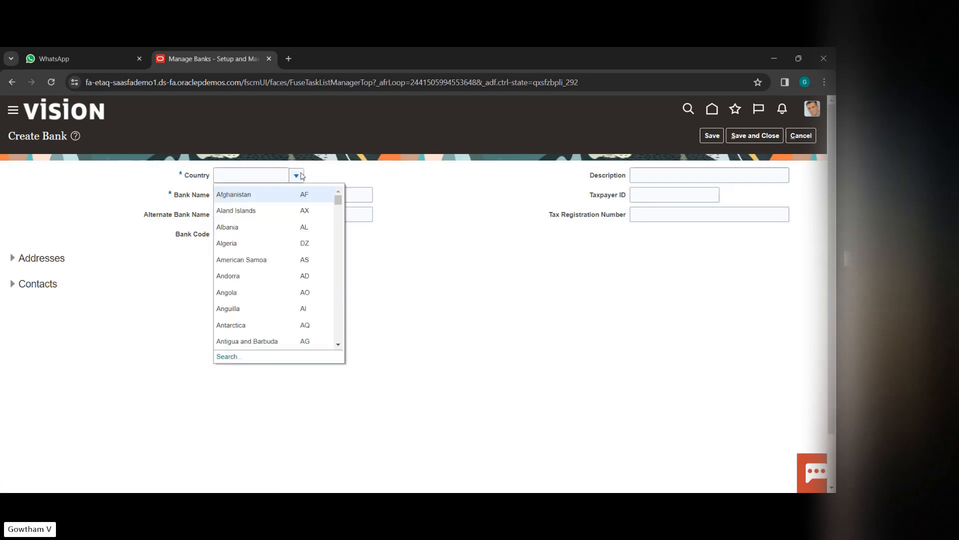
scroll(257, 260, down, 5)
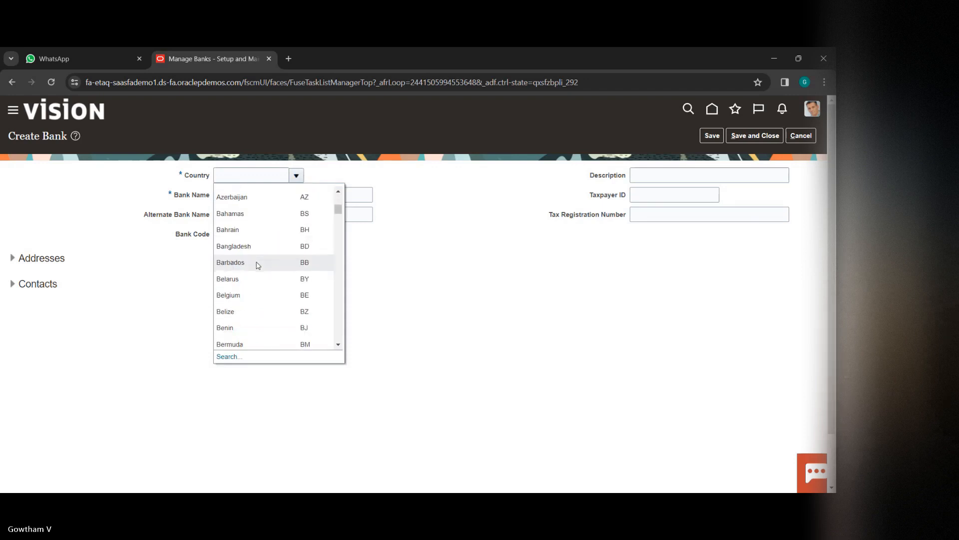
scroll(257, 265, down, 10)
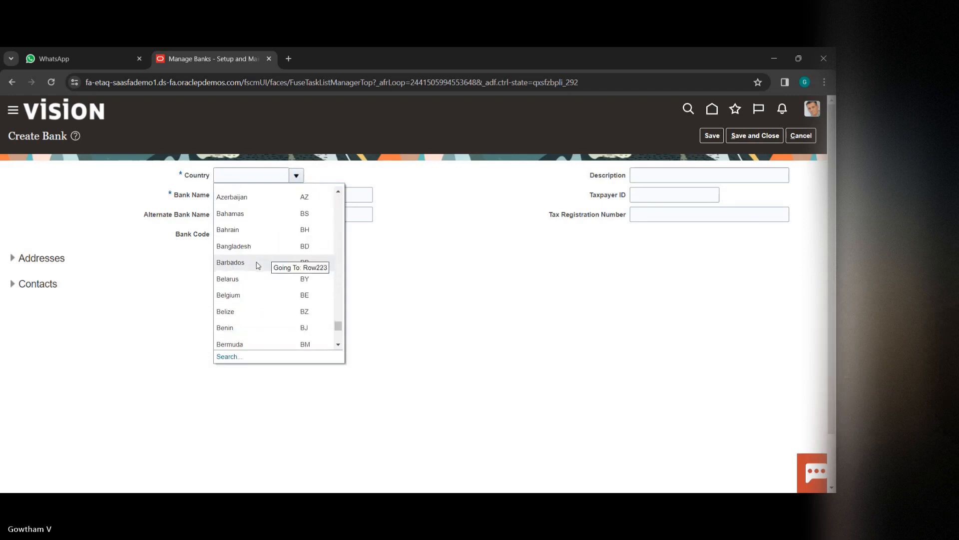
scroll(258, 265, down, 2)
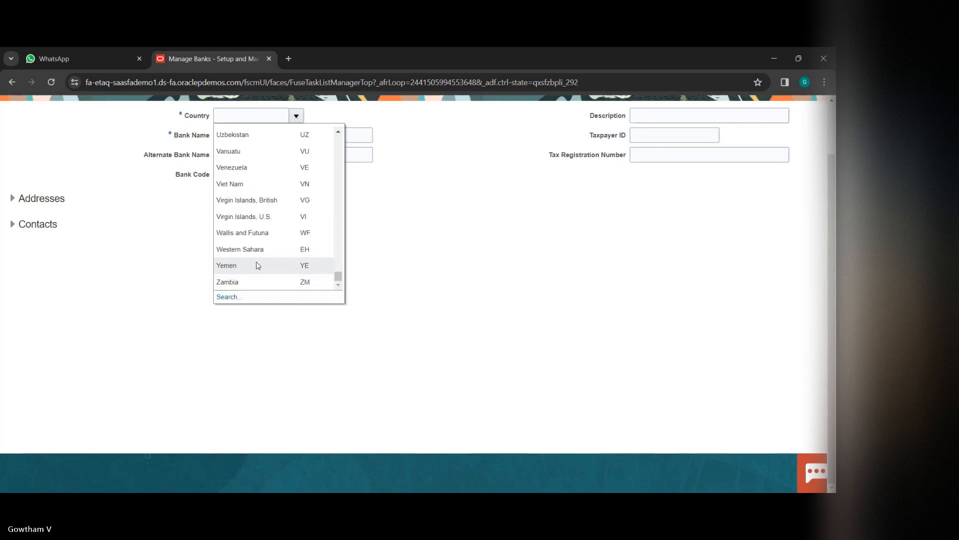
scroll(258, 265, up, 4)
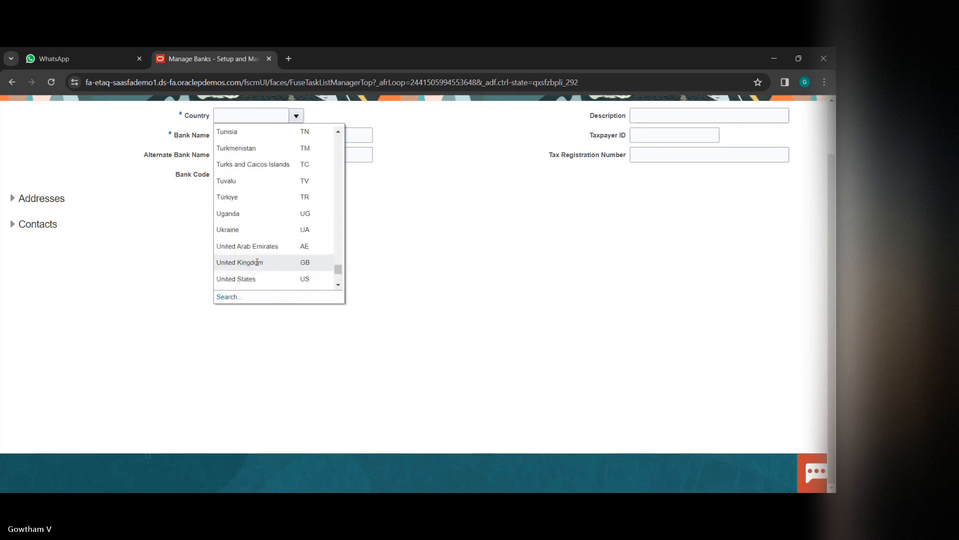
scroll(258, 263, down, 2)
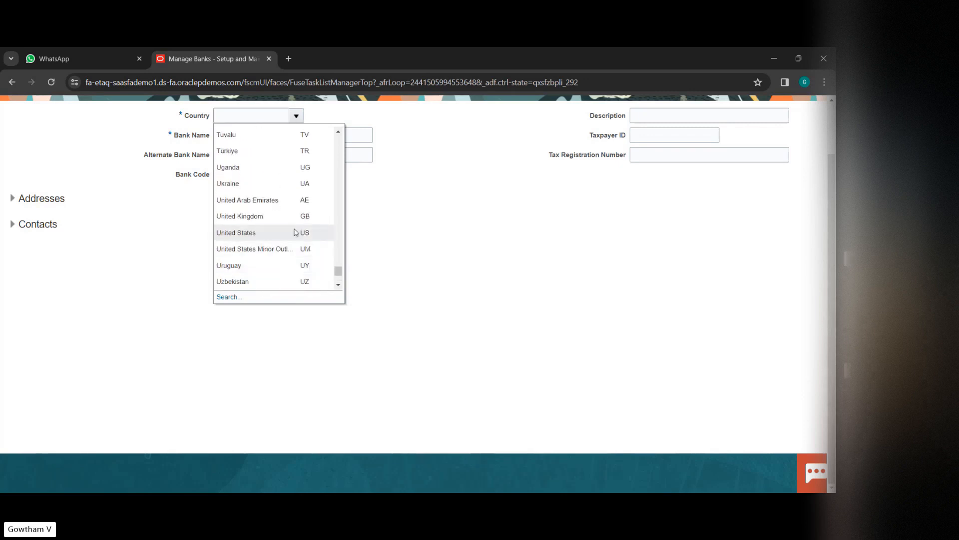
click(296, 233)
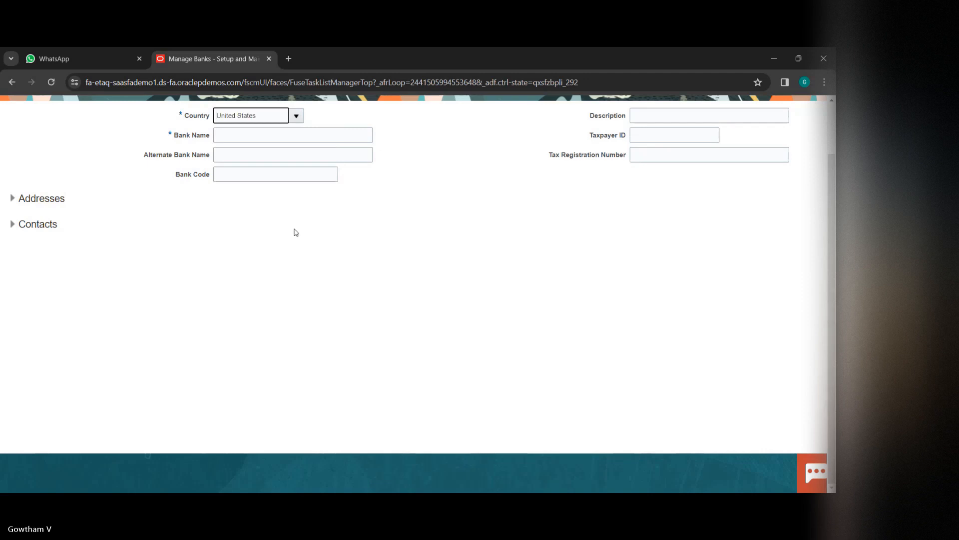
click(292, 135)
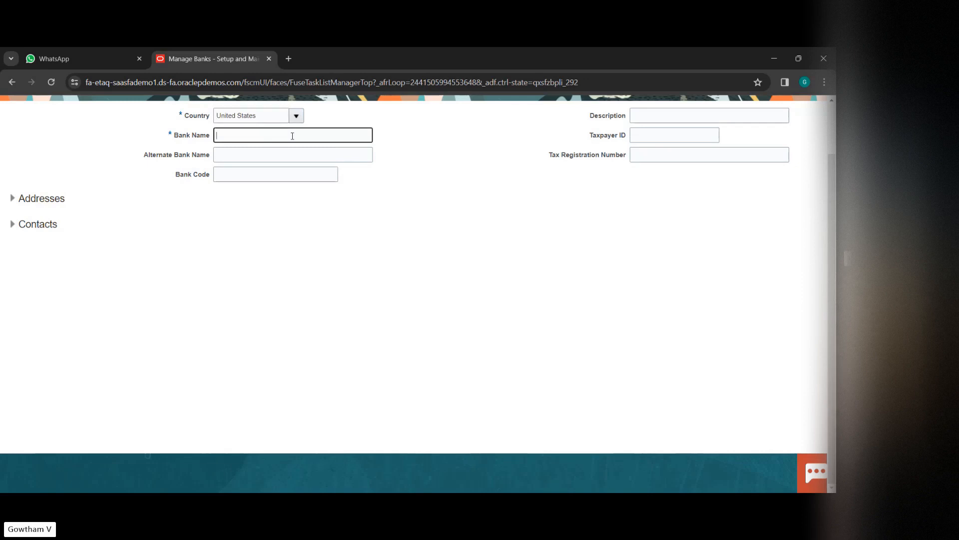
text(00BANK OF)
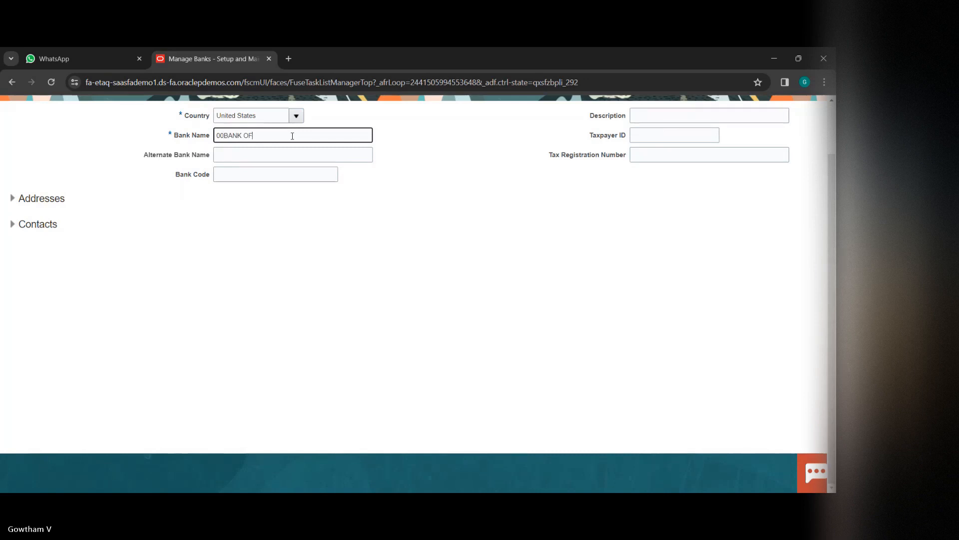
text( AMERICA)
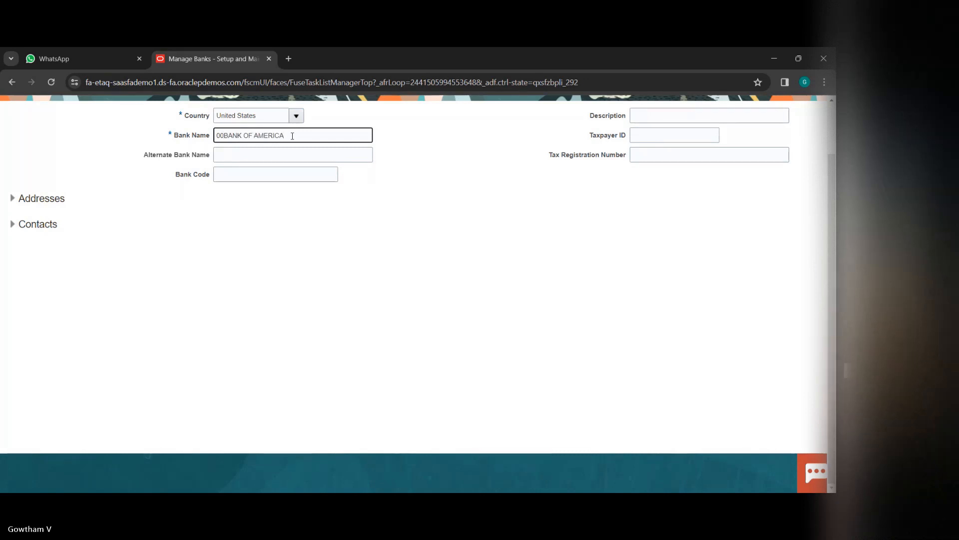
key(BackSpace)
key(BackSpace)
key(BackSpace)
key(BackSpace)
key(BackSpace)
key(BackSpace)
key(BackSpace)
key(BackSpace)
key(BackSpace)
key(BackSpace)
key(BackSpace)
key(BackSpace)
key(BackSpace)
key(BackSpace)
key(BackSpace)
key(BackSpace)
key(BackSpace)
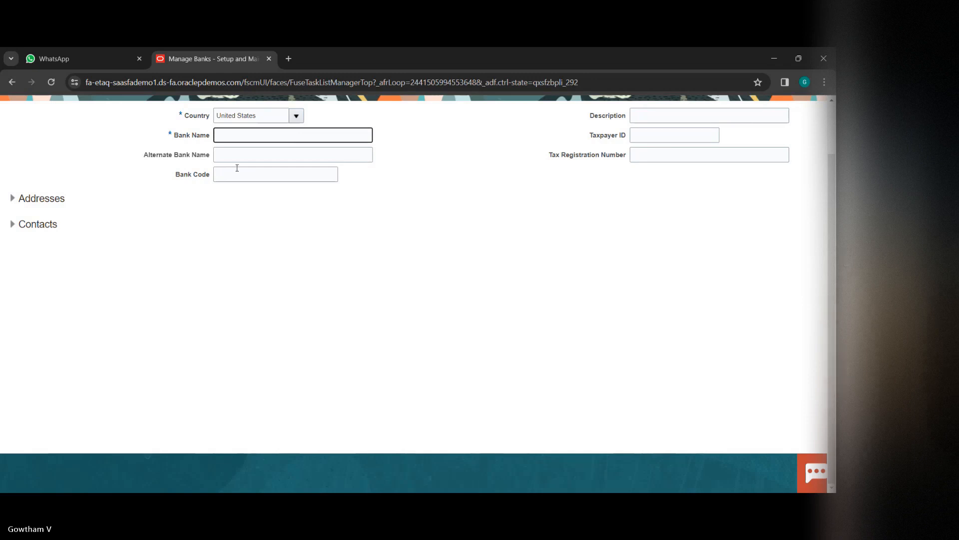
Name the new bank "00 bank of america", save and close the record, and dismiss the confirmation
text(00 bank of america)
scroll(631, 191, up, 2)
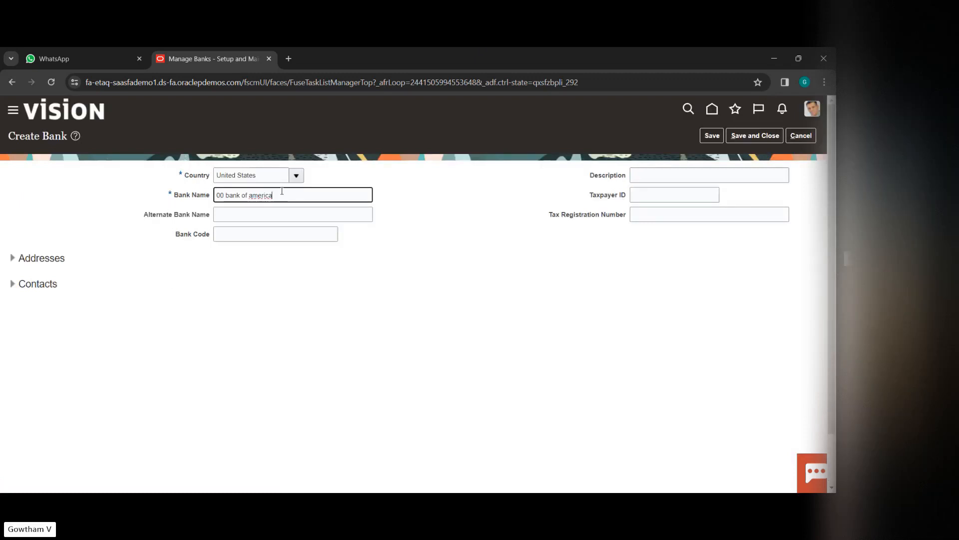
click(746, 135)
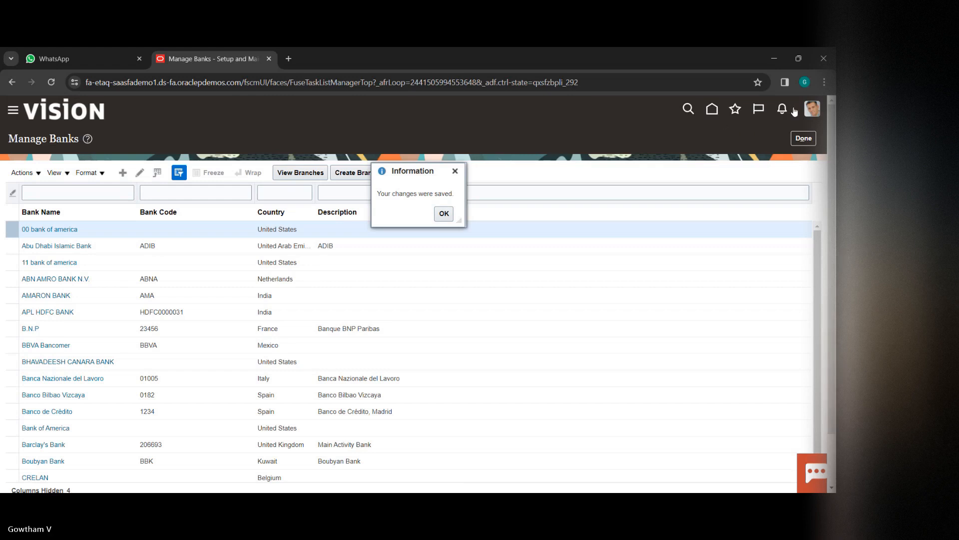
click(444, 213)
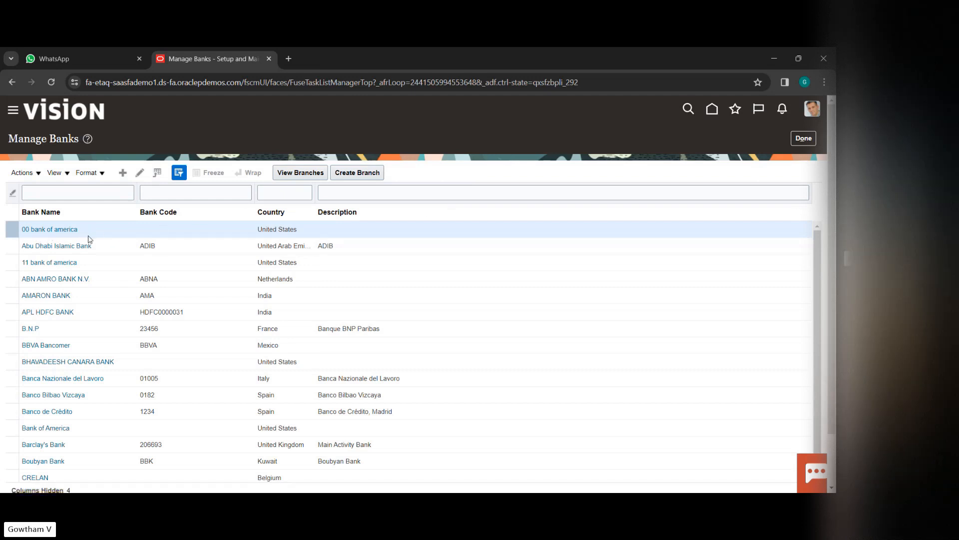
click(361, 172)
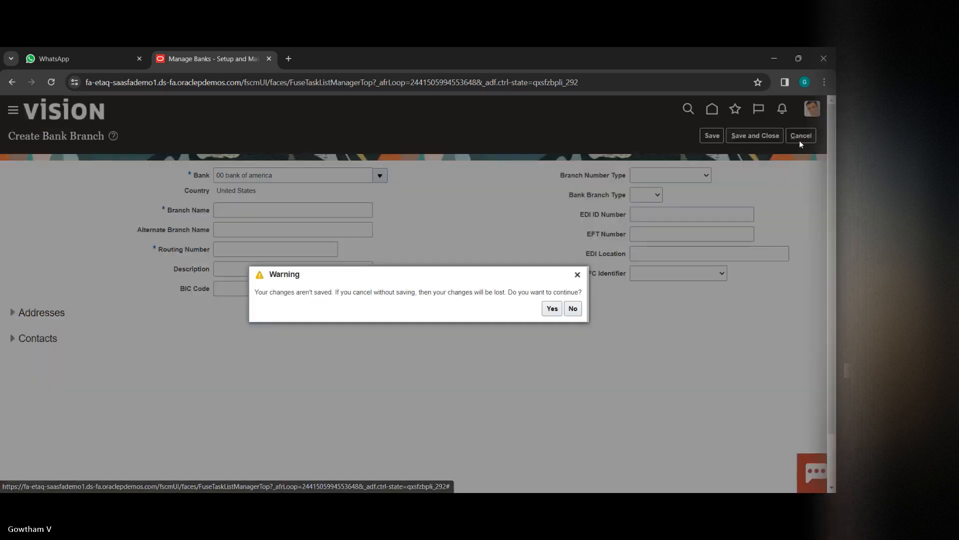
click(799, 140)
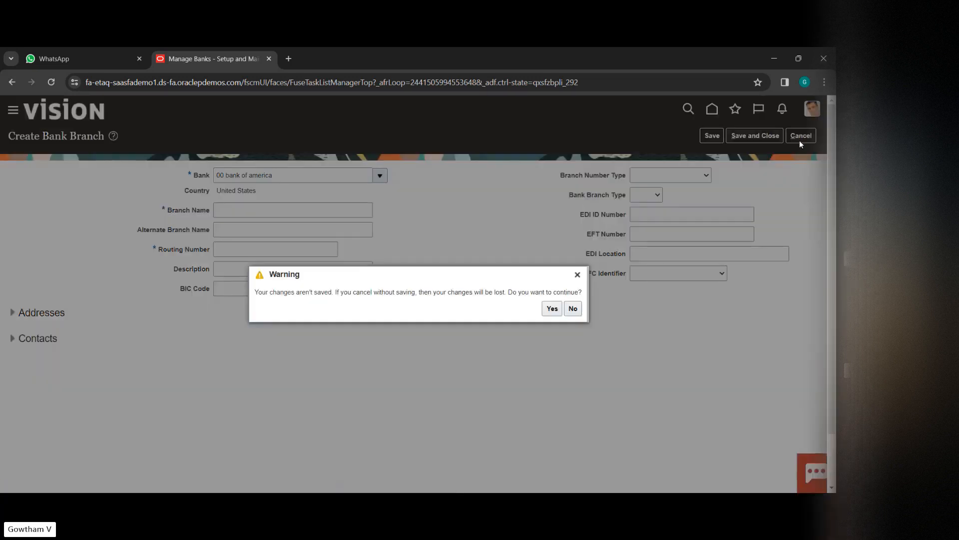
click(556, 312)
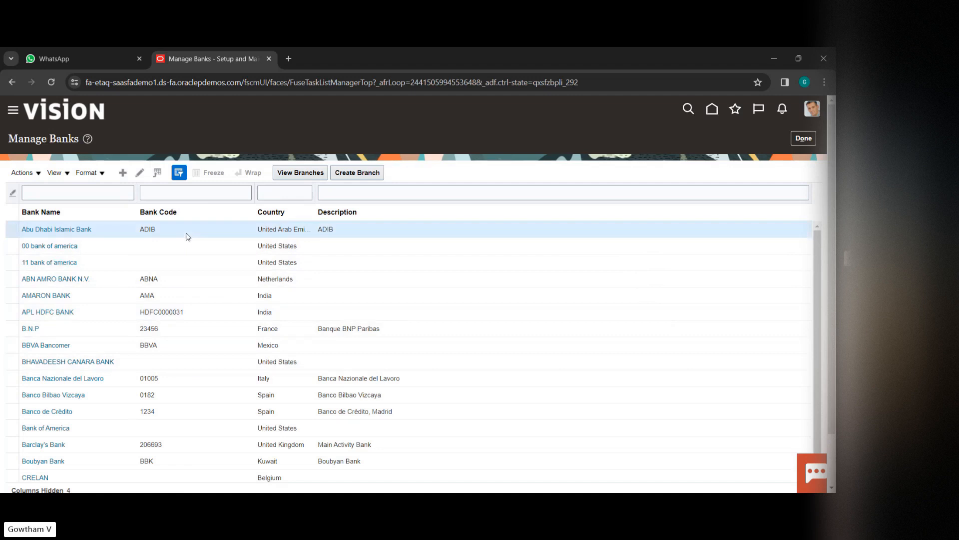
Open the bank branches list and start a new branch belonging to the bank "00 bank of america"
click(294, 175)
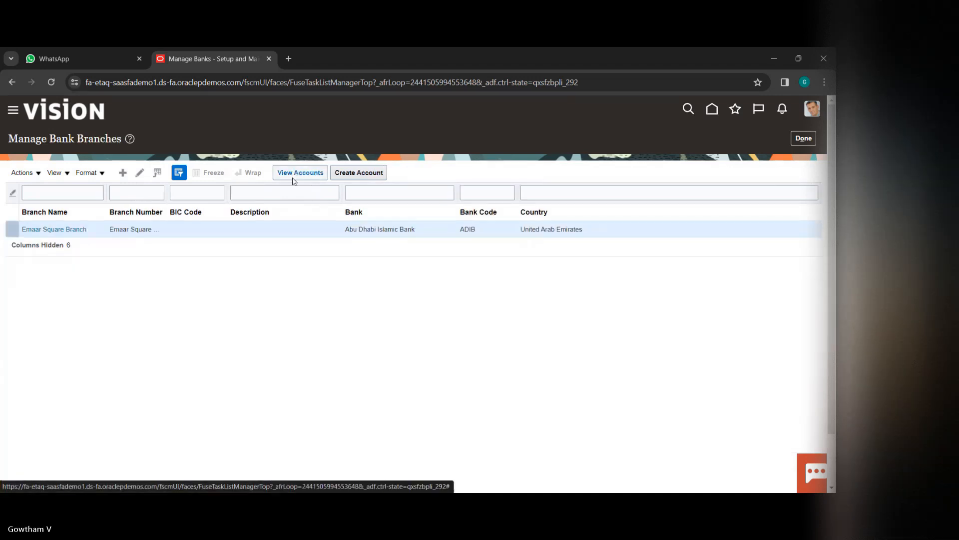
click(122, 173)
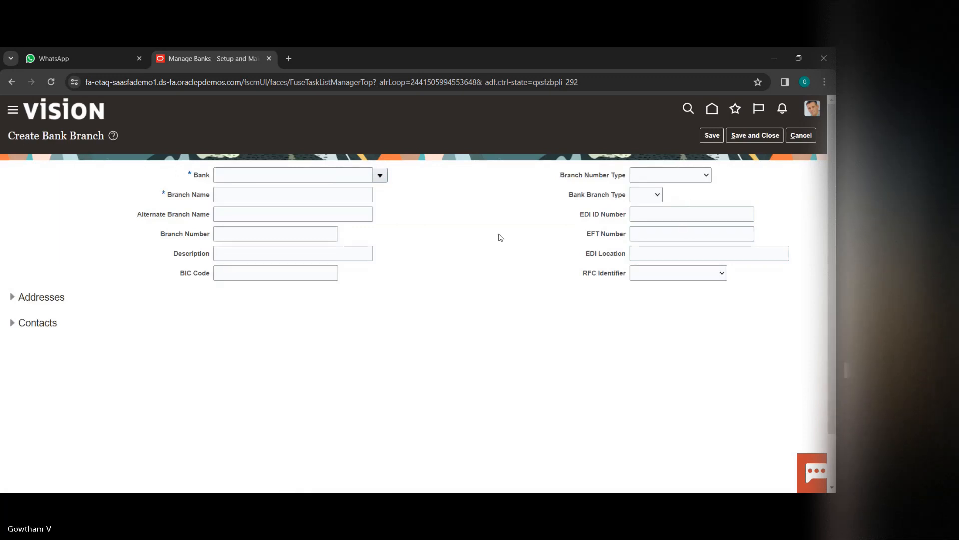
click(330, 179)
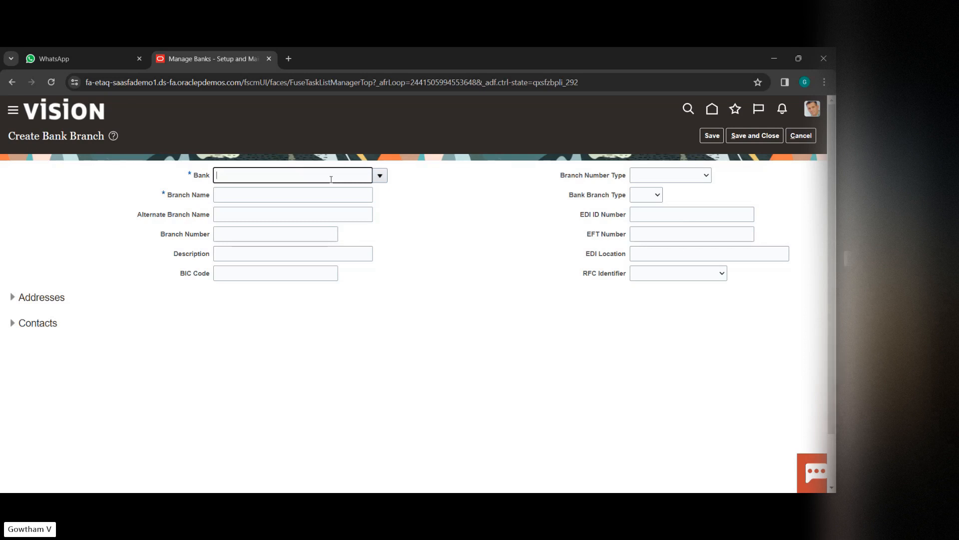
text(00 bank o)
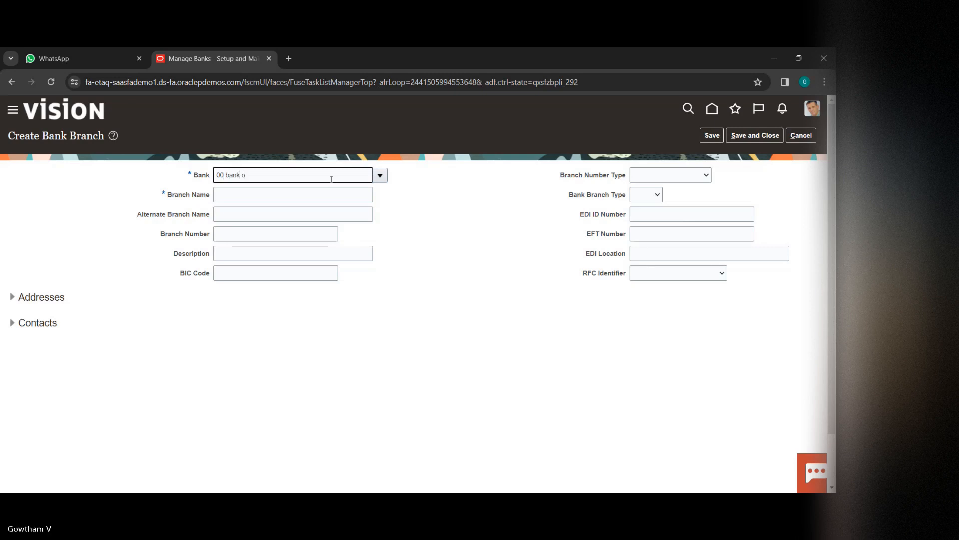
text(f amrrica)
Enter "00 main branch" as the name of the new bank branch
click(284, 195)
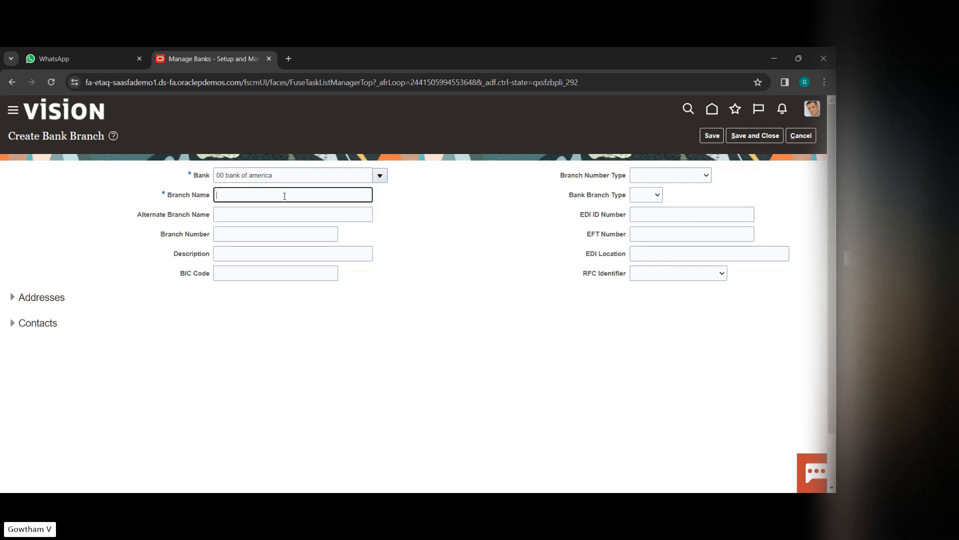
text(00 )
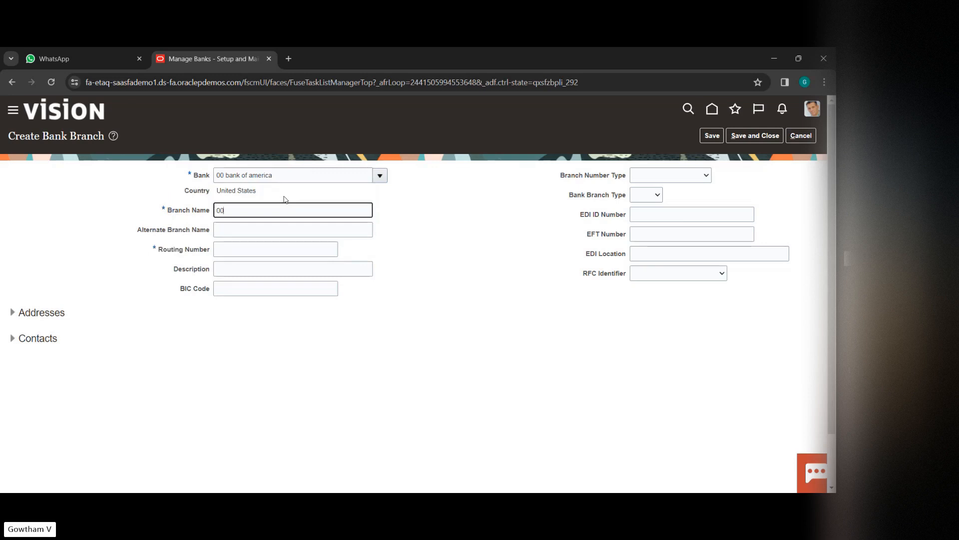
text(main bara)
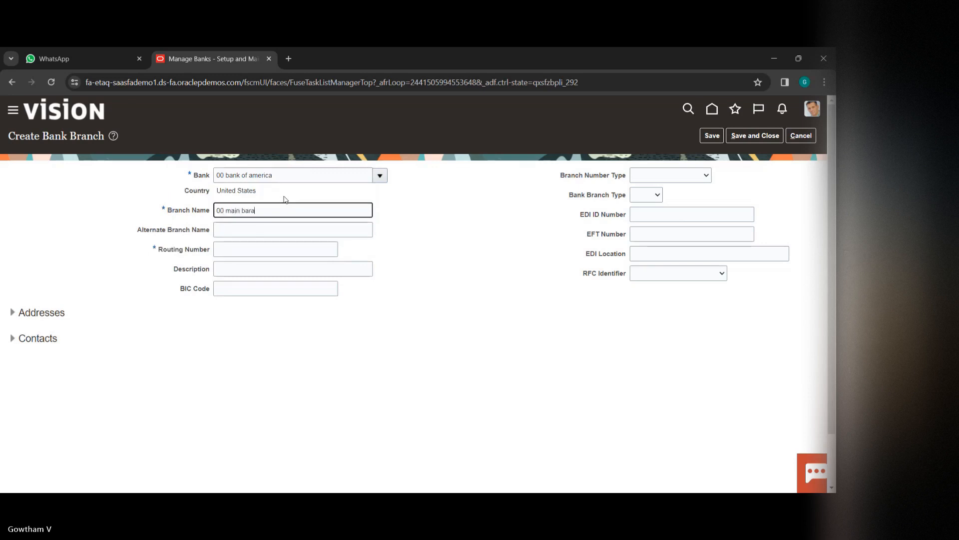
text(nch)
key(BackSpace)
key(BackSpace)
key(BackSpace)
key(BackSpace)
key(BackSpace)
key(BackSpace)
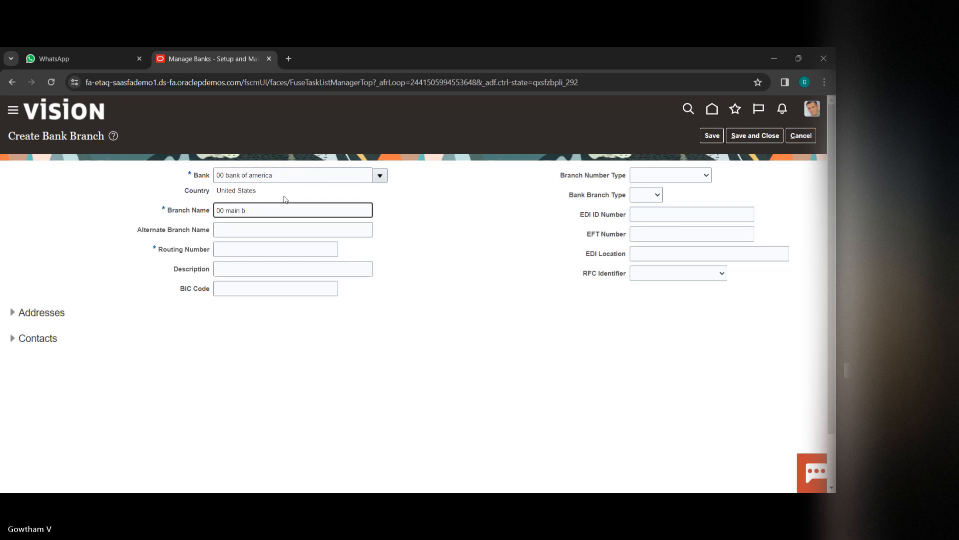
text(rabch)
key(BackSpace)
key(BackSpace)
key(BackSpace)
text(anch)
key(BackSpace)
key(BackSpace)
key(BackSpace)
key(BackSpace)
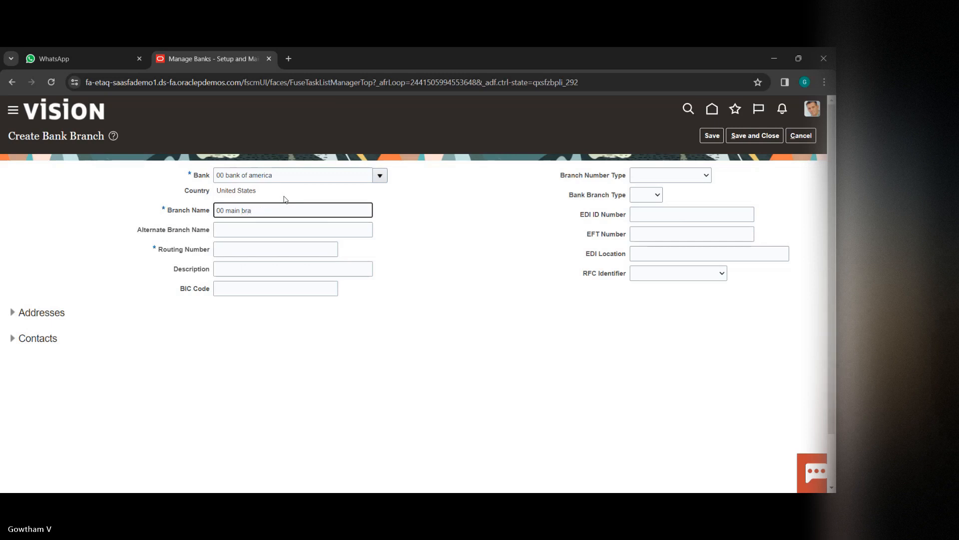
text(nch)
click(281, 228)
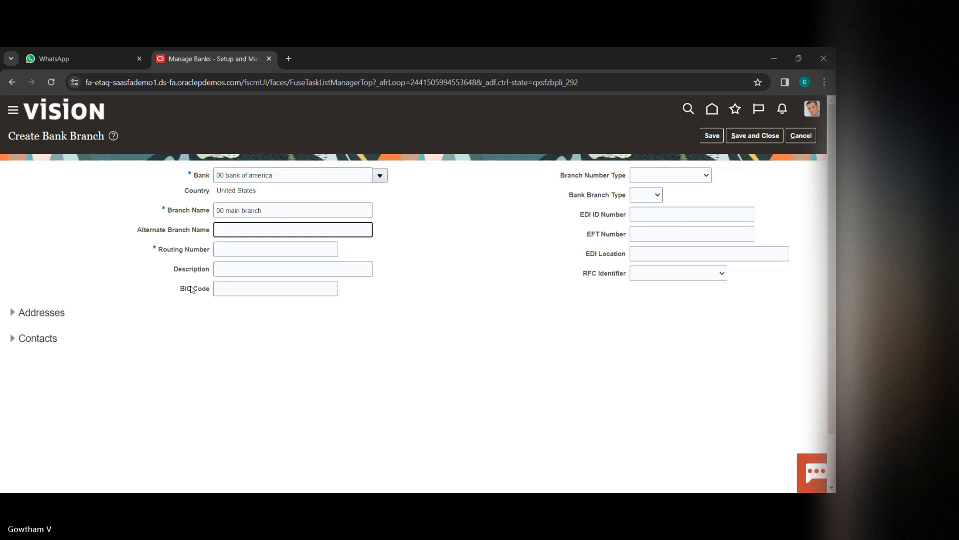
Enter routing number 061000052 for the new branch, save and close the record, and dismiss the confirmation
click(281, 252)
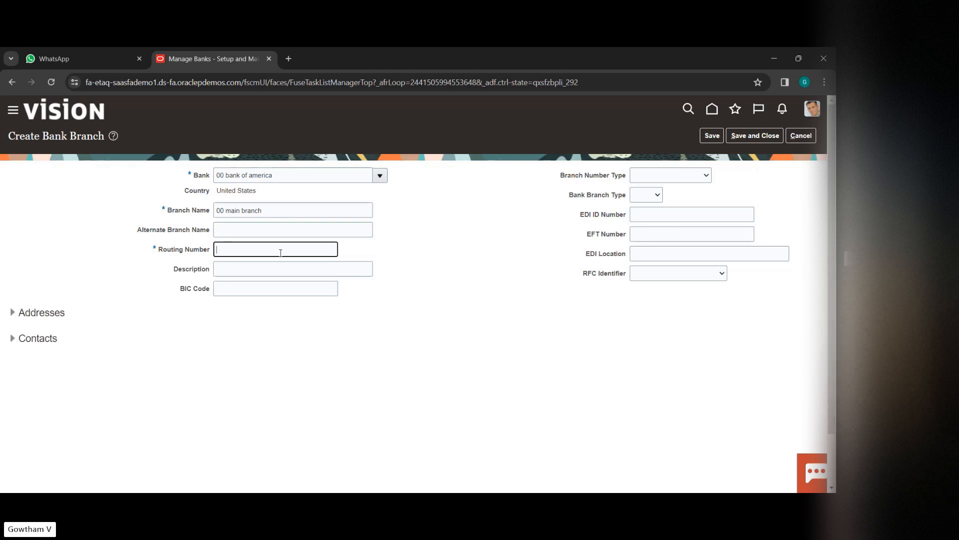
text(06)
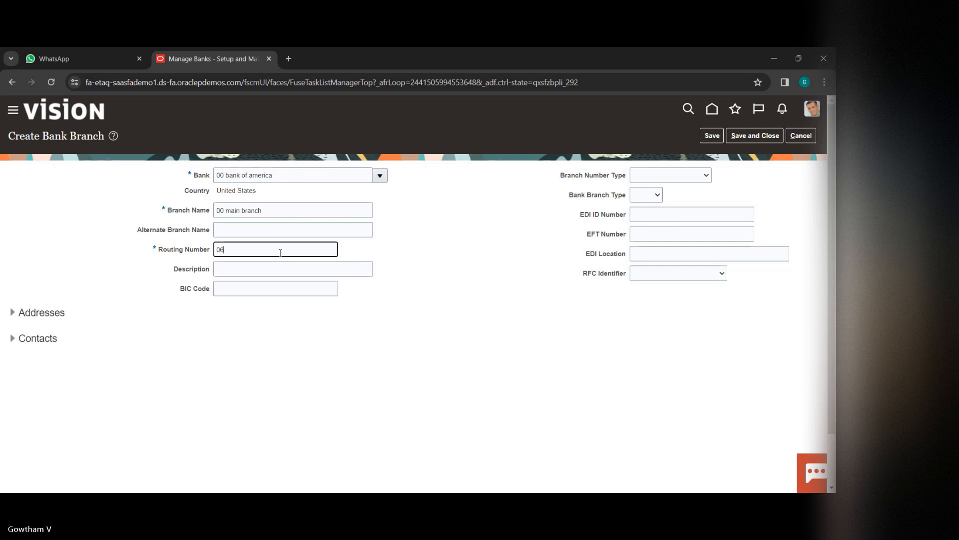
text(1000052)
click(755, 135)
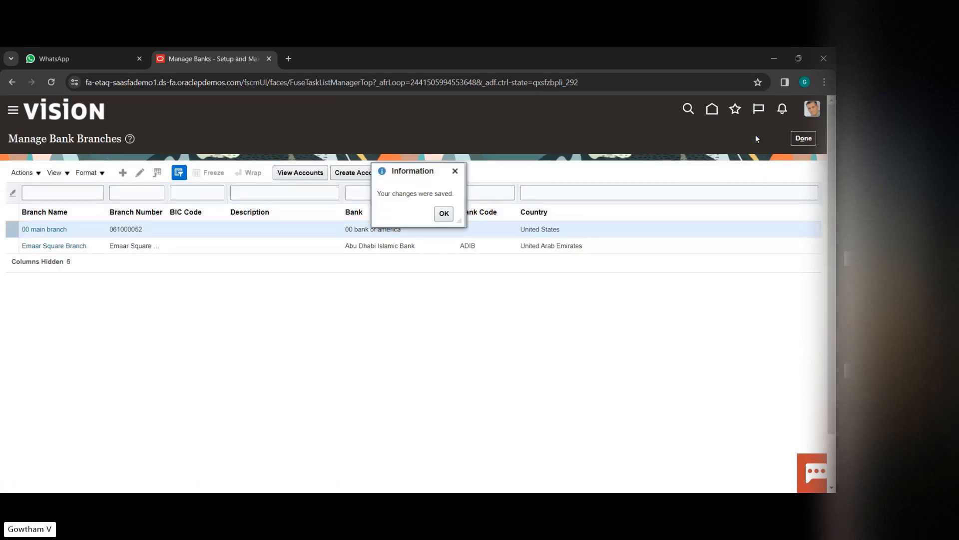
click(448, 219)
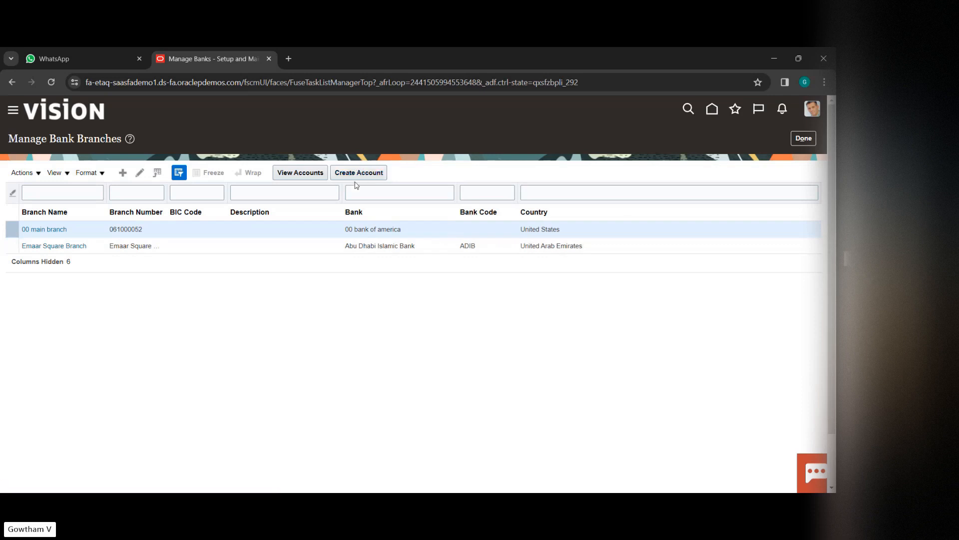
Start a new bank account for the branch "00 main branch", name it "00 deposite" and enter its account number
click(301, 179)
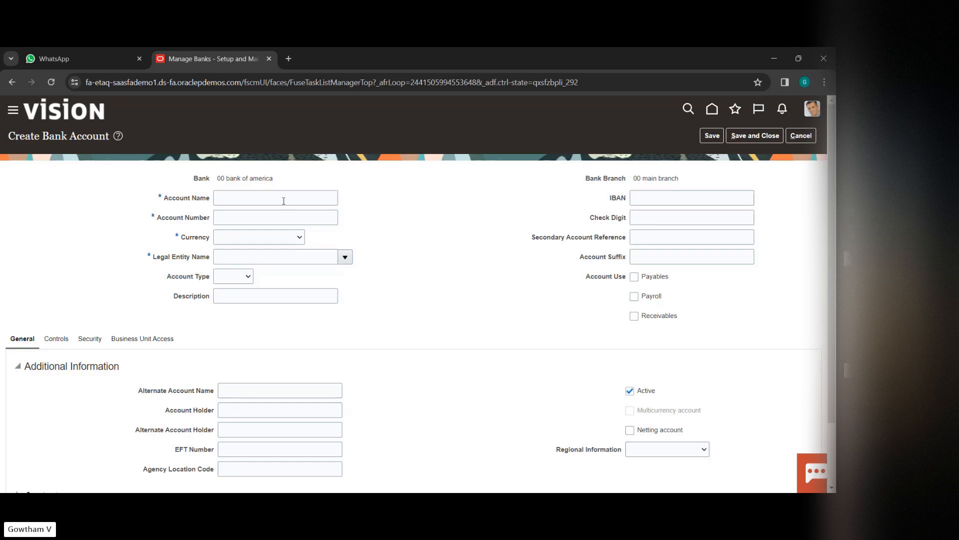
click(261, 192)
text(00 de)
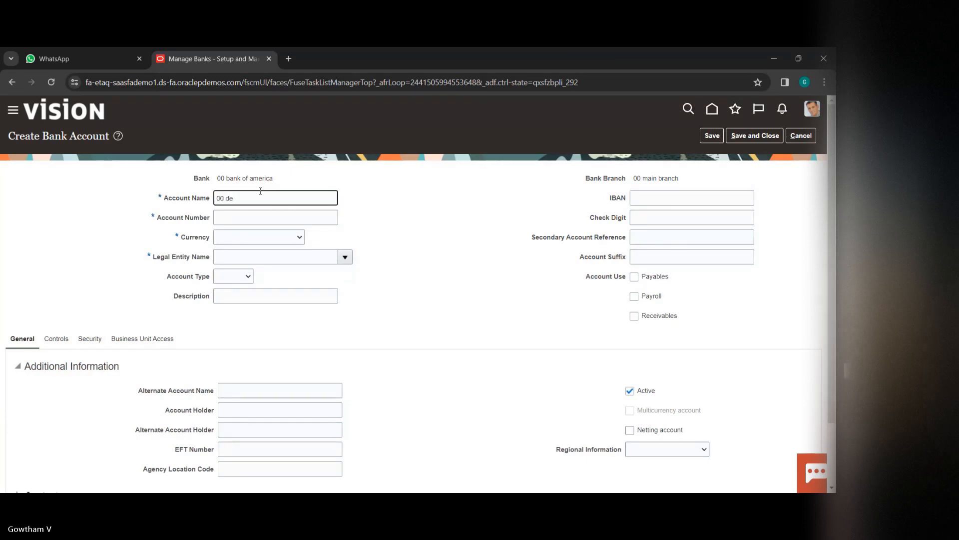
text(cposite)
click(233, 217)
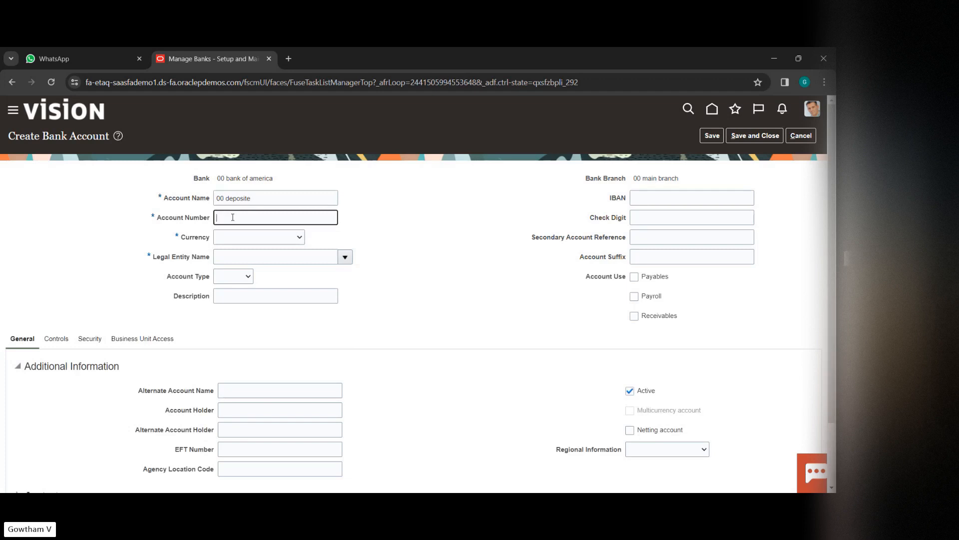
text(001234)
Set the bank account's currency to USD - US Dollar and its account type to Checking
click(239, 237)
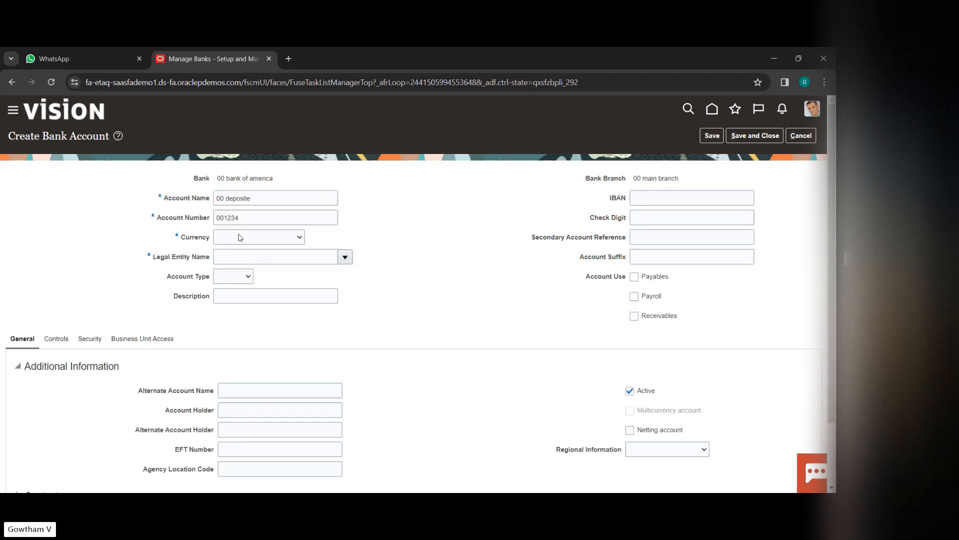
click(310, 254)
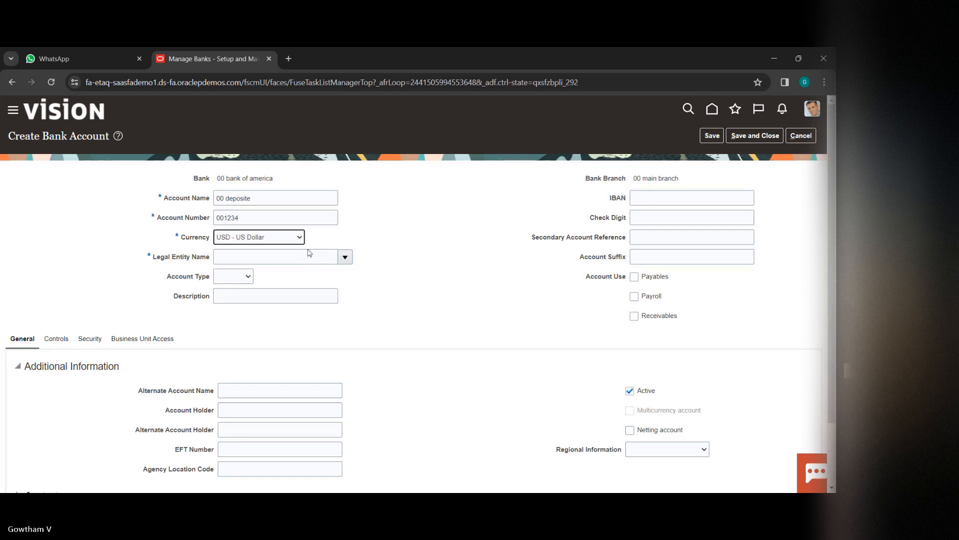
click(241, 268)
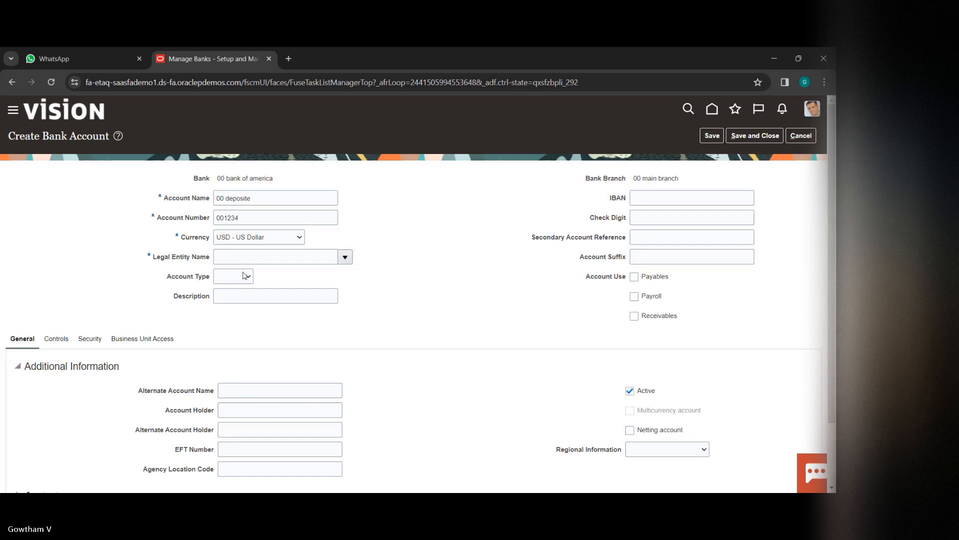
click(236, 294)
Choose US1 Legal Entity as the legal entity of the bank account
click(344, 256)
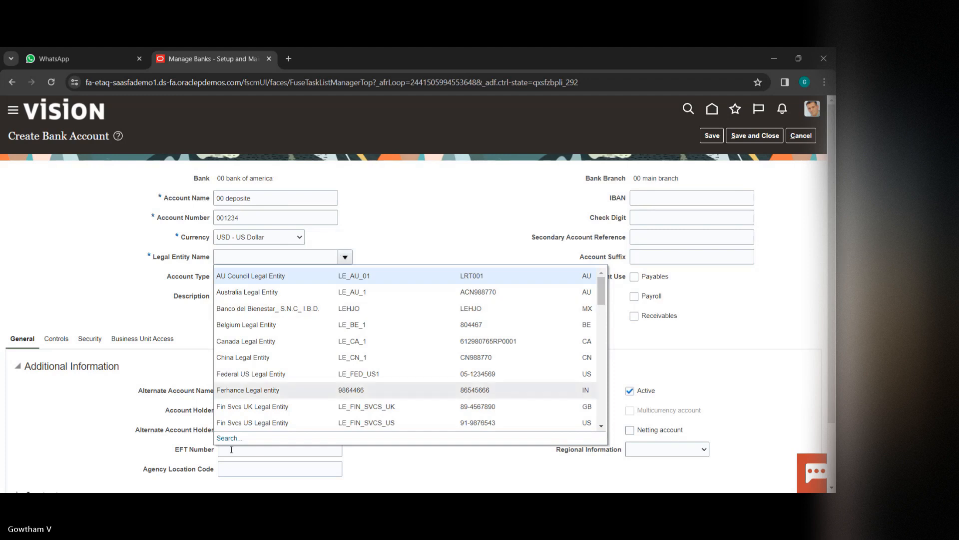
scroll(322, 309, down, 2)
scroll(230, 276, down, 5)
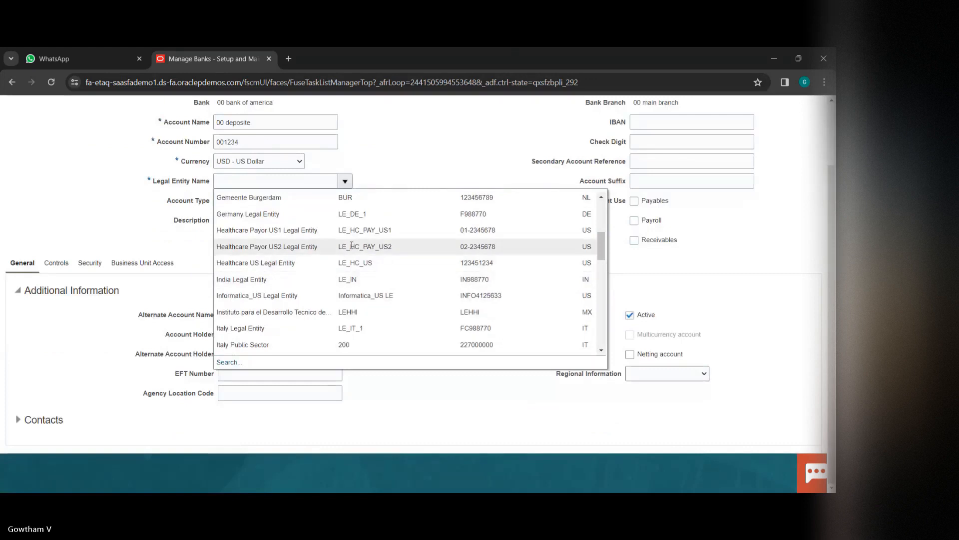
scroll(350, 248, down, 2)
scroll(350, 247, down, 5)
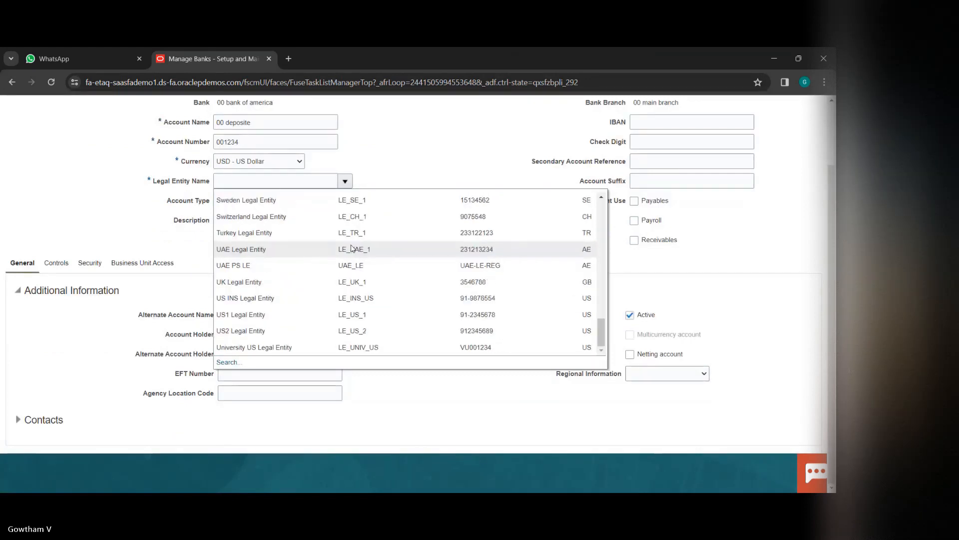
click(279, 319)
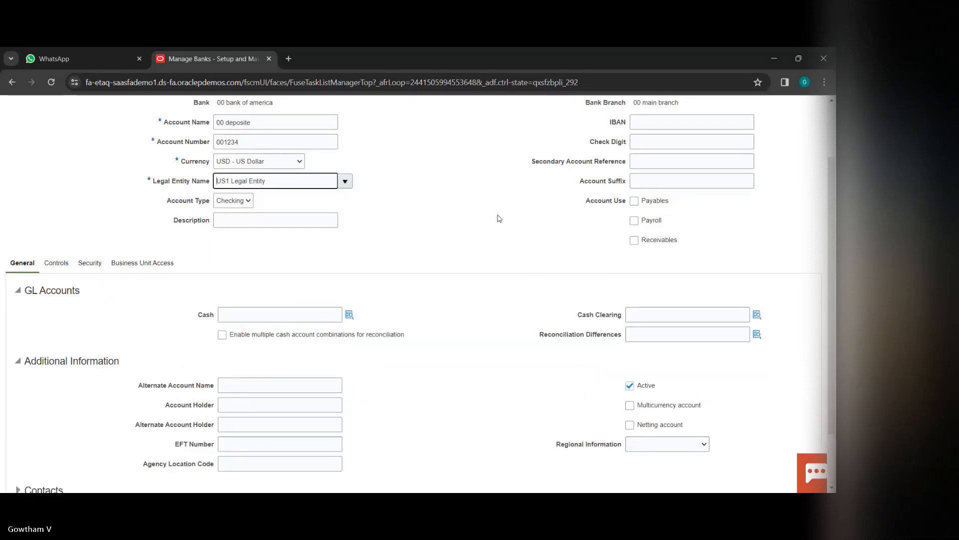
scroll(499, 219, down, 1)
click(348, 278)
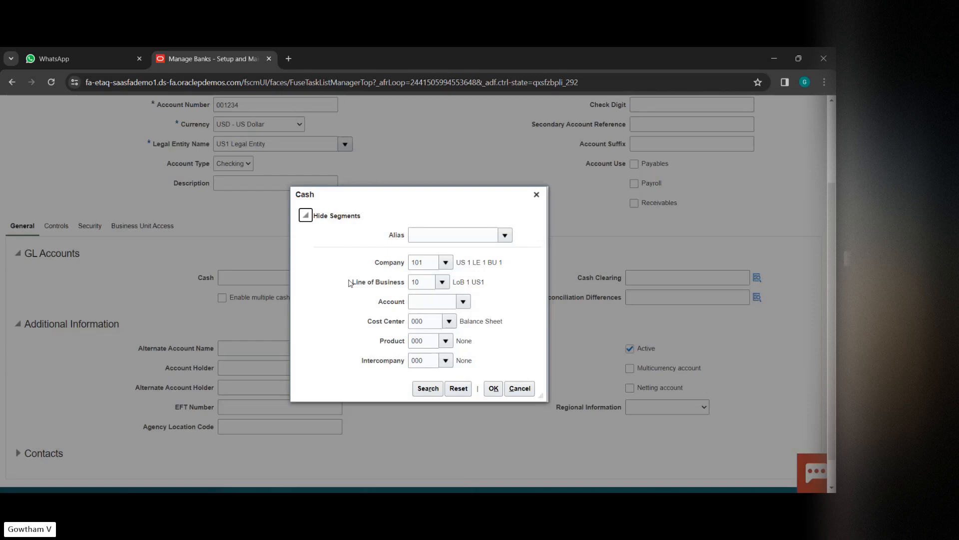
click(536, 194)
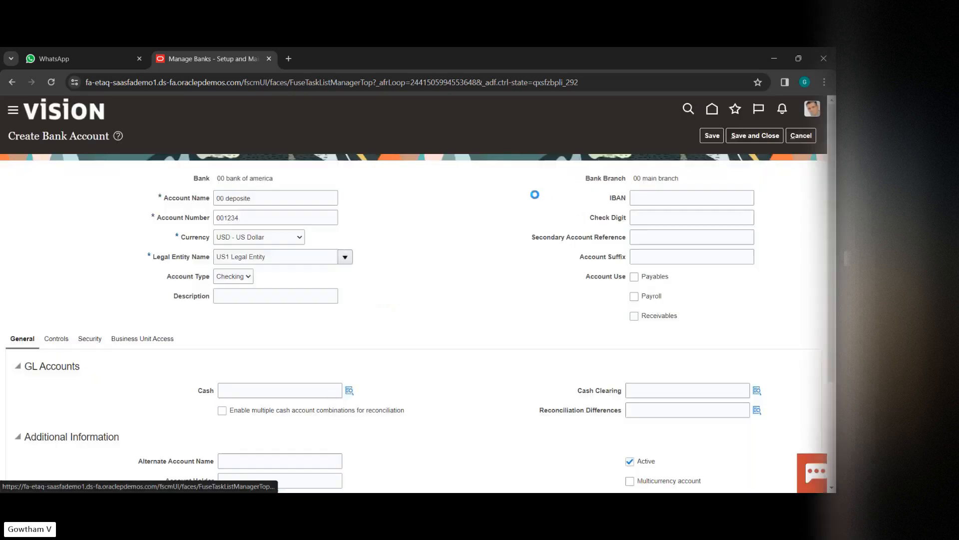
Set the account segment of the Cash GL account to 11200 and apply the combination
scroll(470, 237, down, 3)
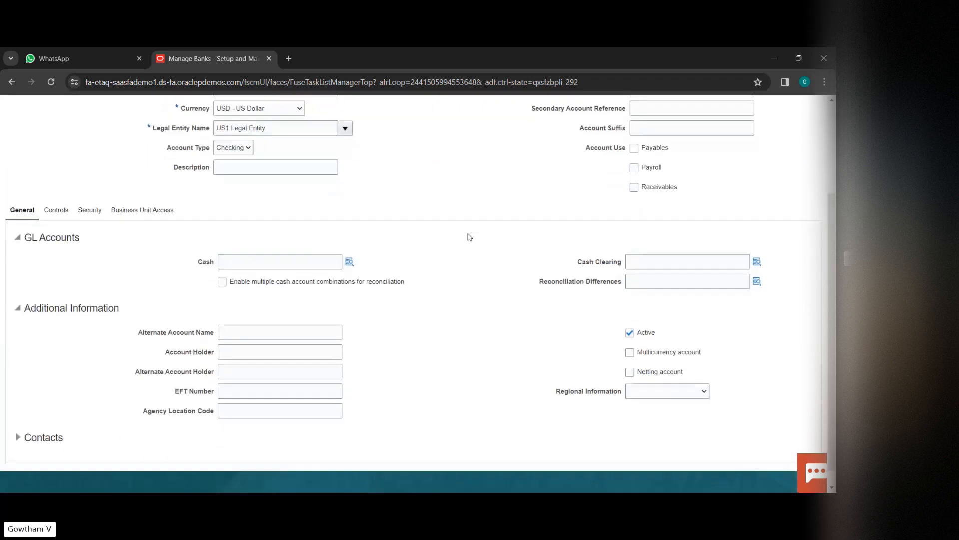
scroll(470, 236, down, 1)
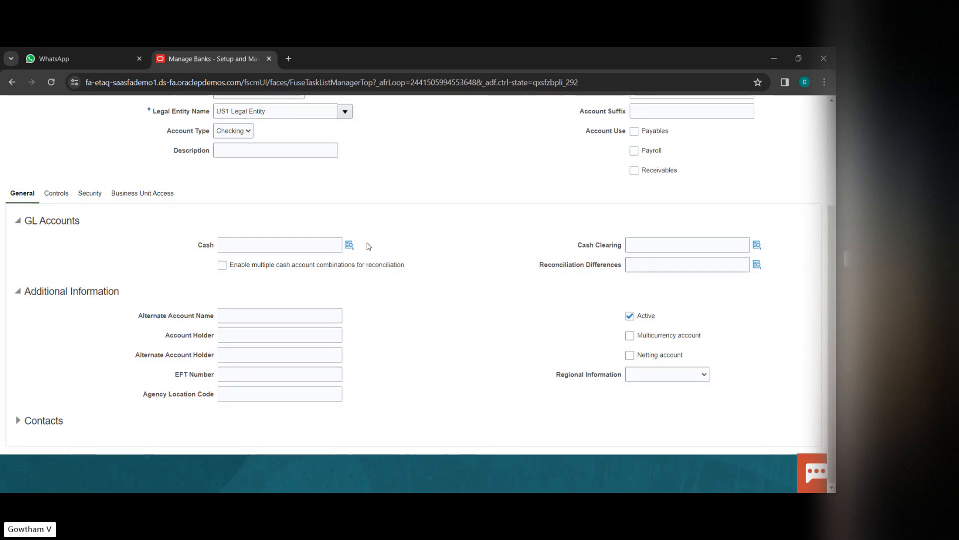
scroll(368, 245, up, 3)
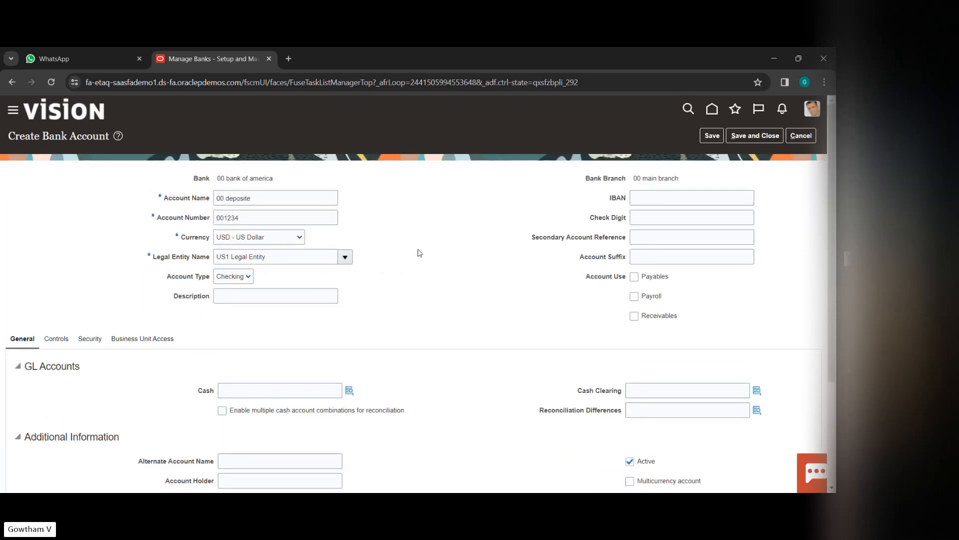
scroll(369, 282, down, 1)
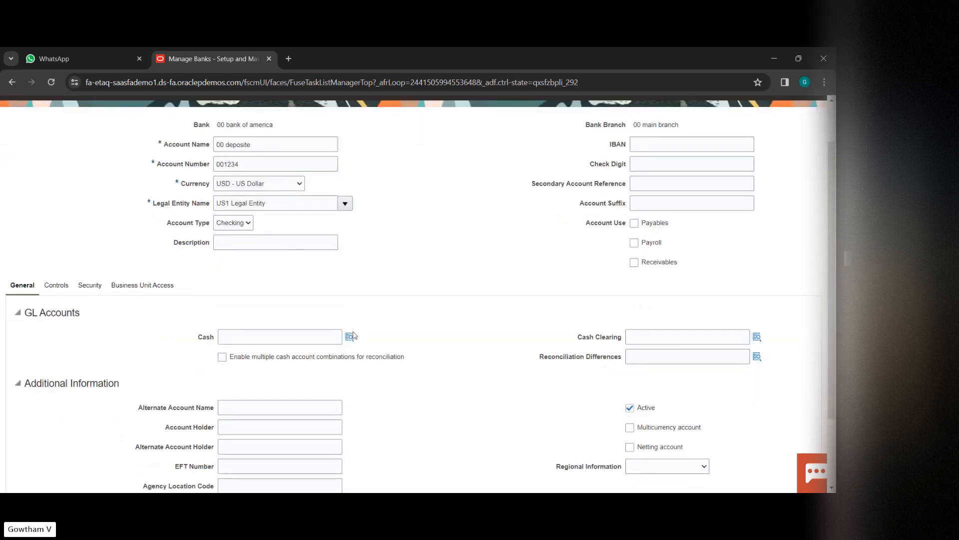
click(348, 335)
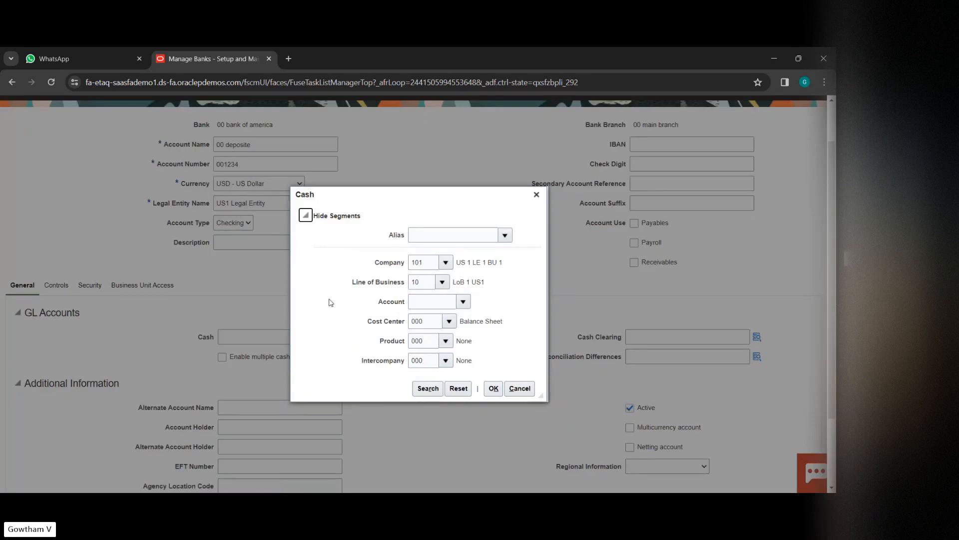
click(427, 300)
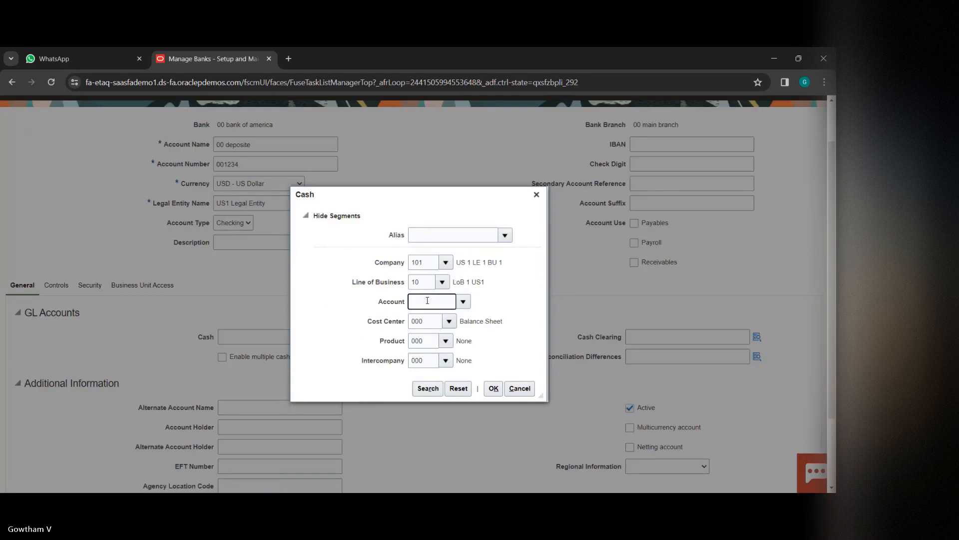
text(11200)
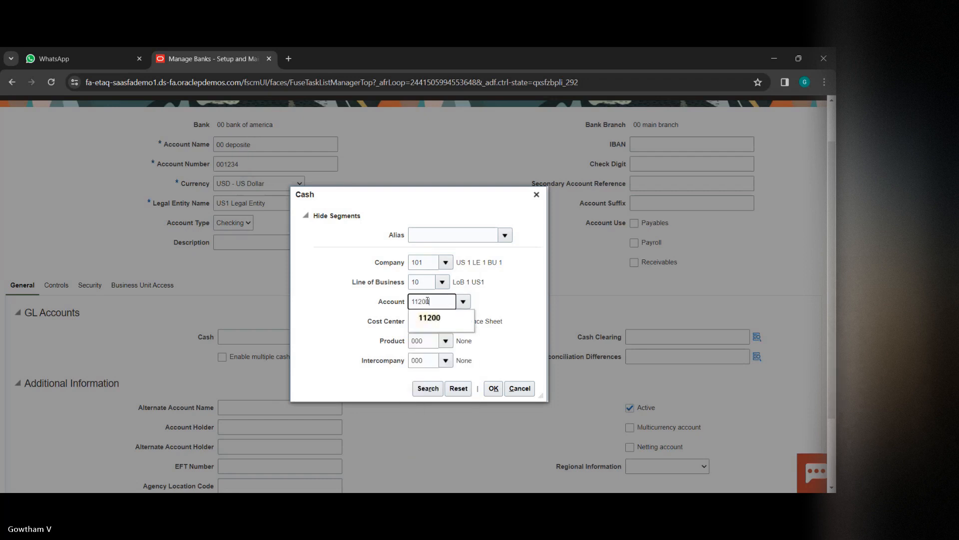
click(600, 272)
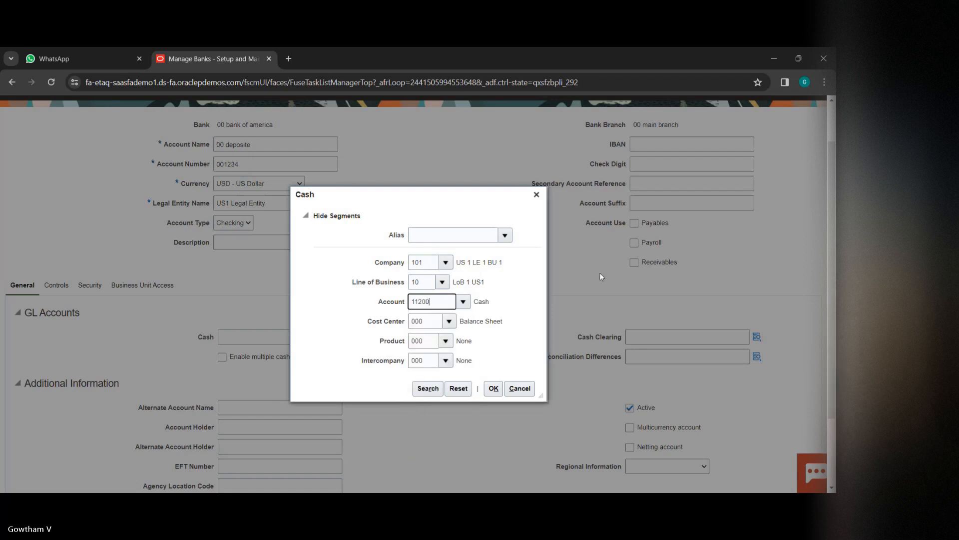
click(494, 390)
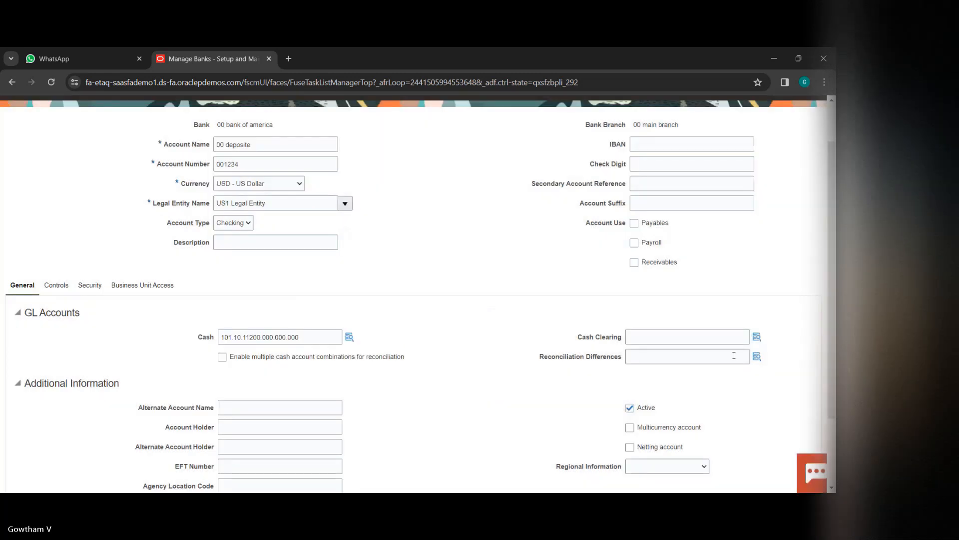
Try to use 115101 as the account segment of the Cash Clearing GL account
click(717, 340)
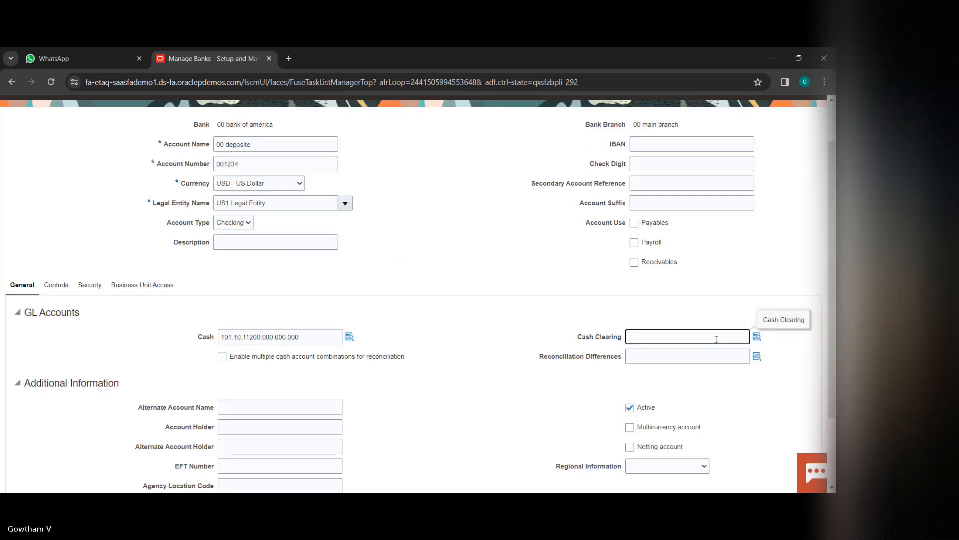
click(757, 337)
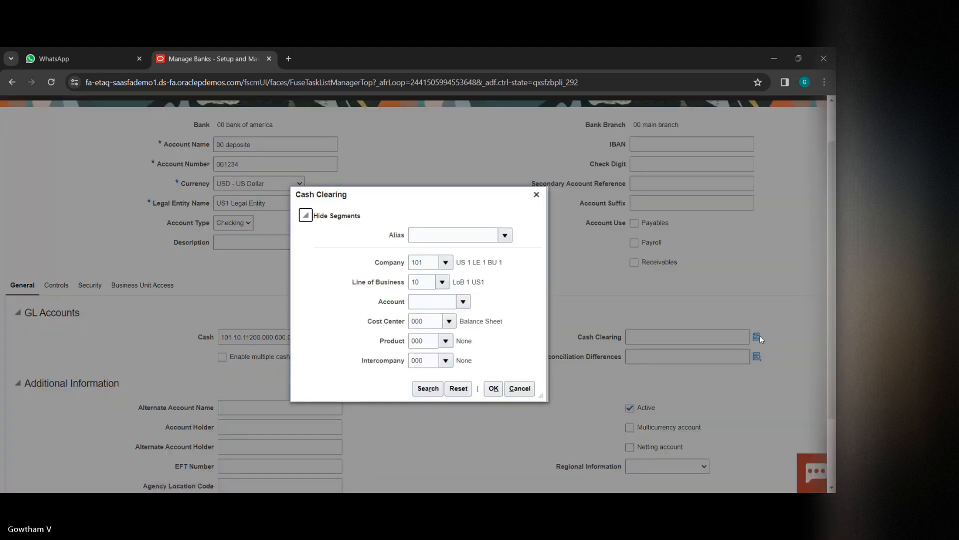
click(427, 303)
text(1151)
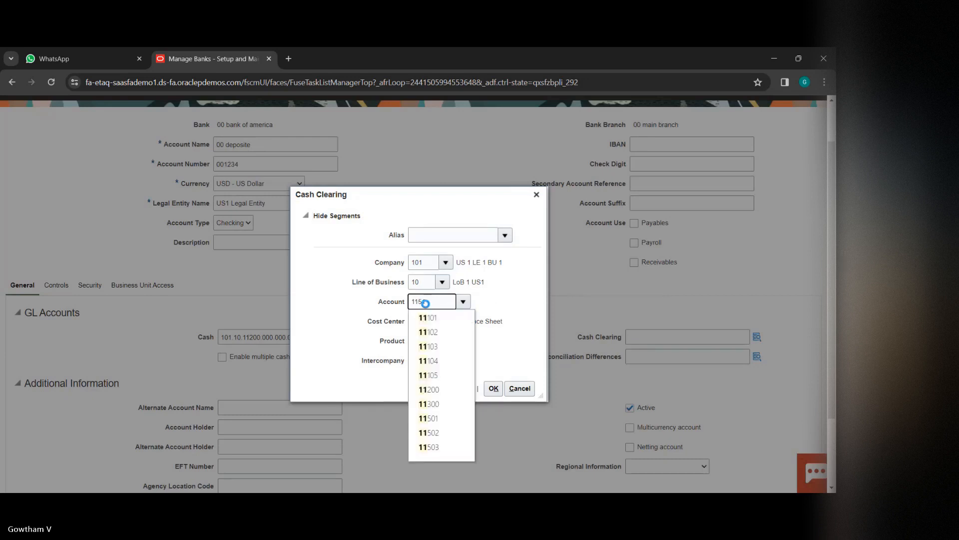
text(01)
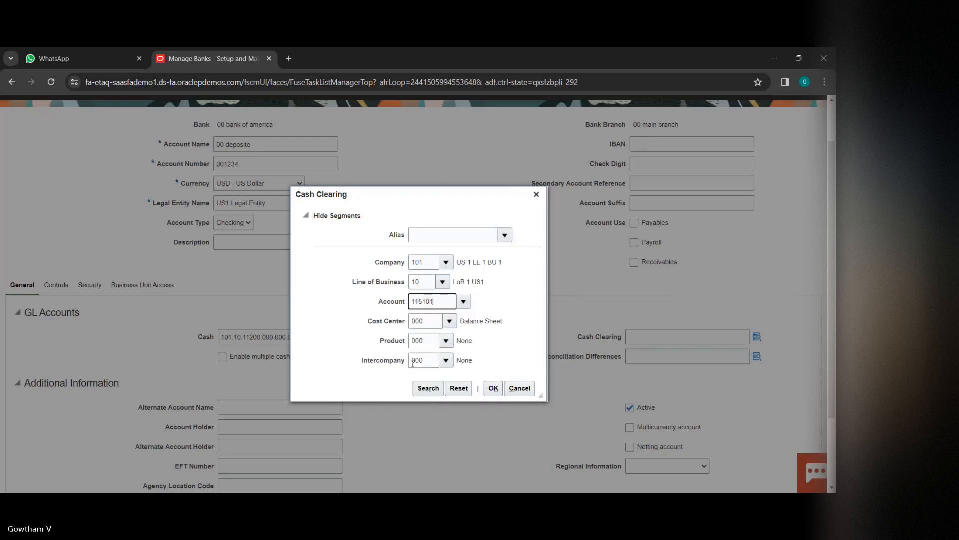
click(487, 392)
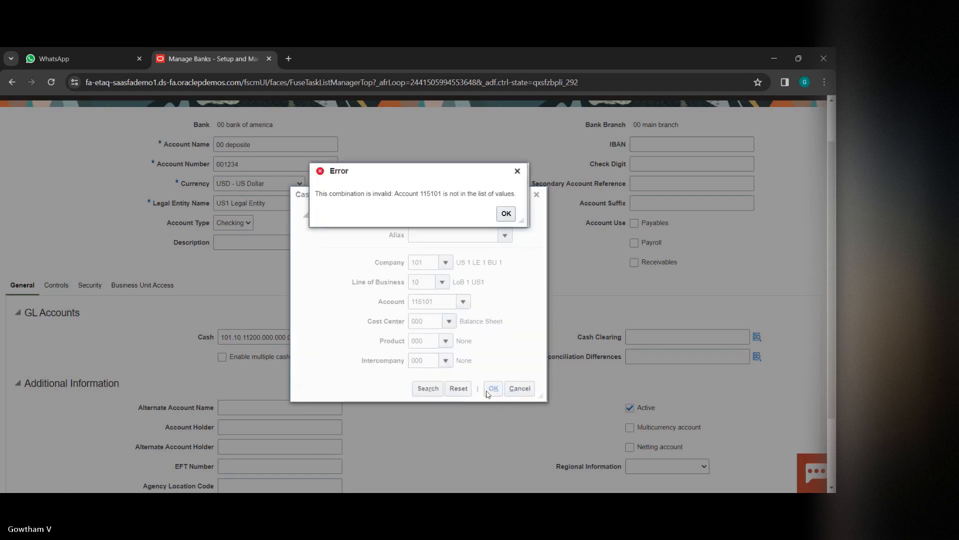
click(443, 313)
Set the account segment of the Cash Clearing GL account to 11501 and apply the combination
click(448, 302)
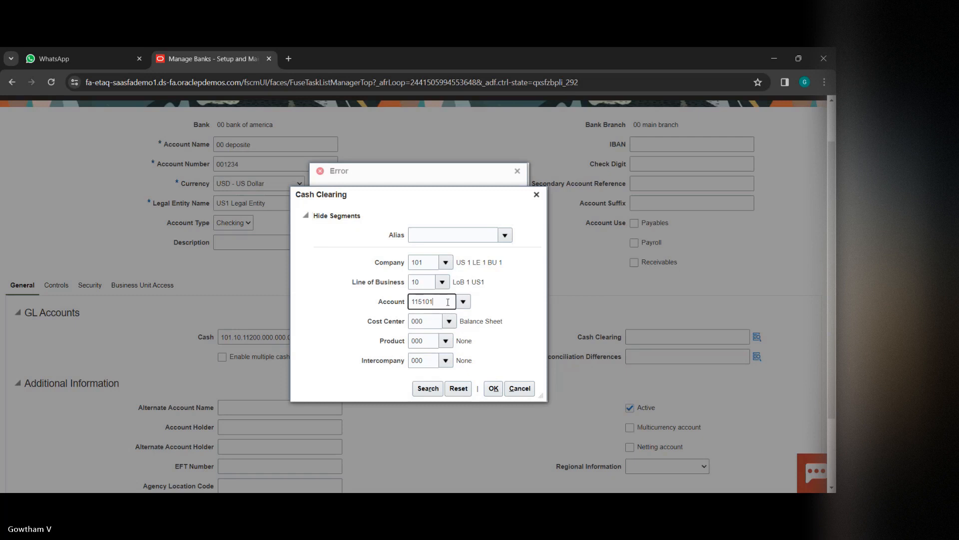
key(BackSpace)
key(BackSpace)
text(01)
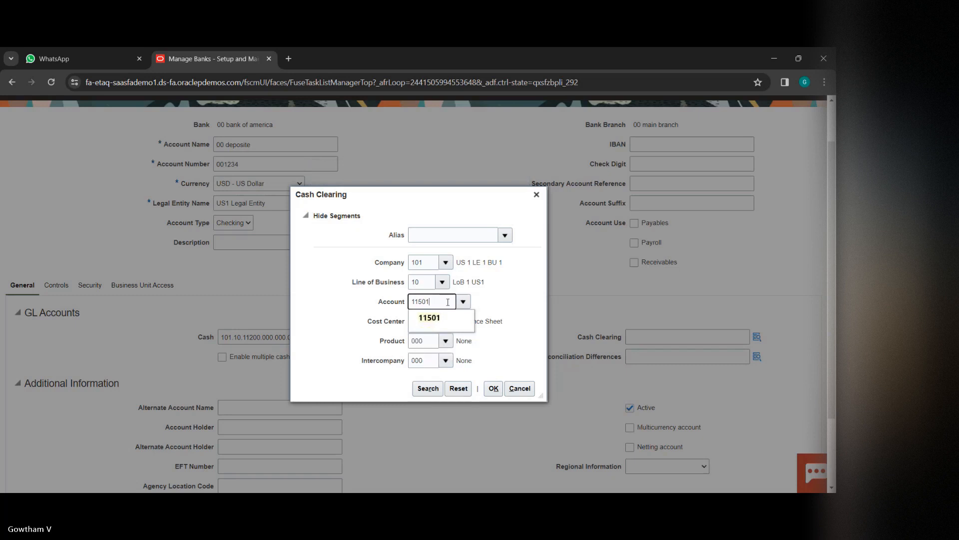
key(Return)
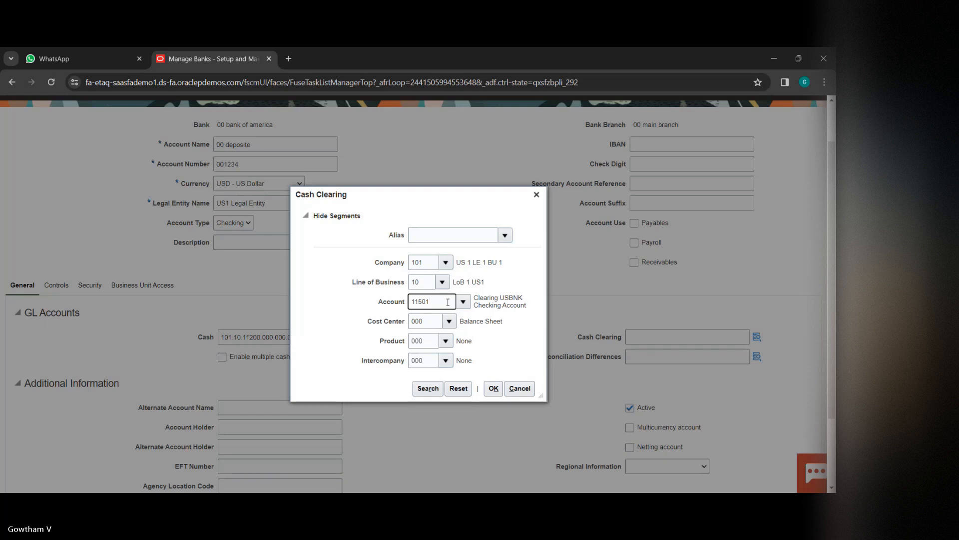
click(488, 393)
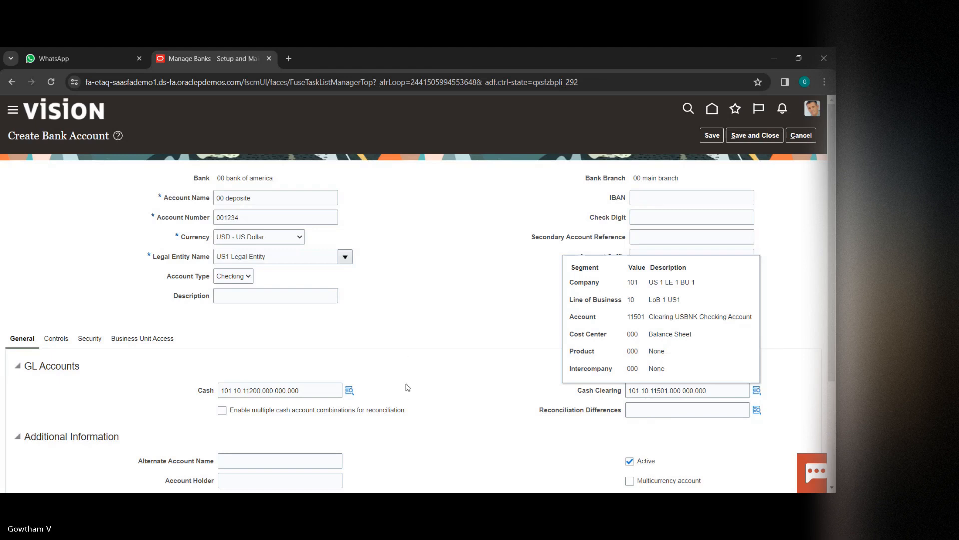
click(403, 350)
scroll(405, 353, down, 5)
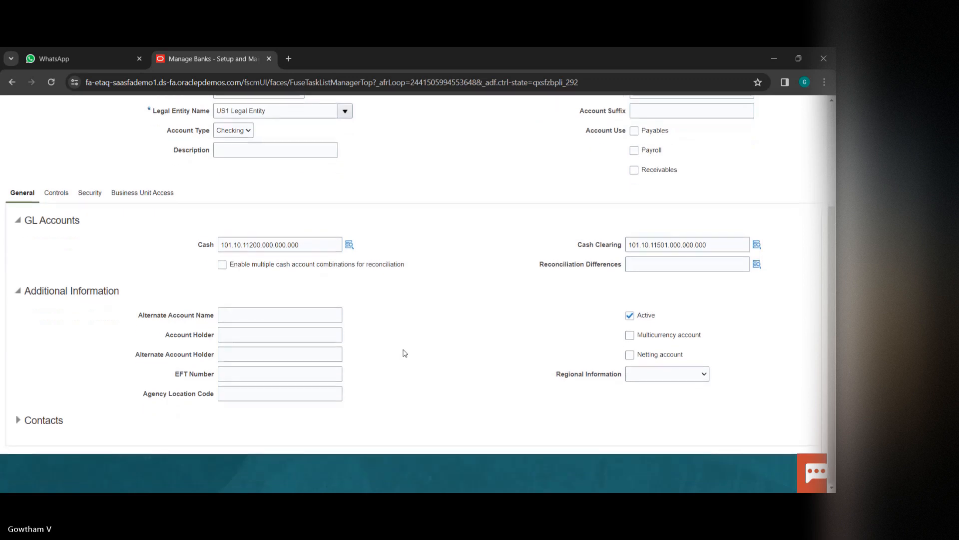
Add a business unit access entry to the bank account and choose US1 Business Unit
scroll(404, 352, up, 1)
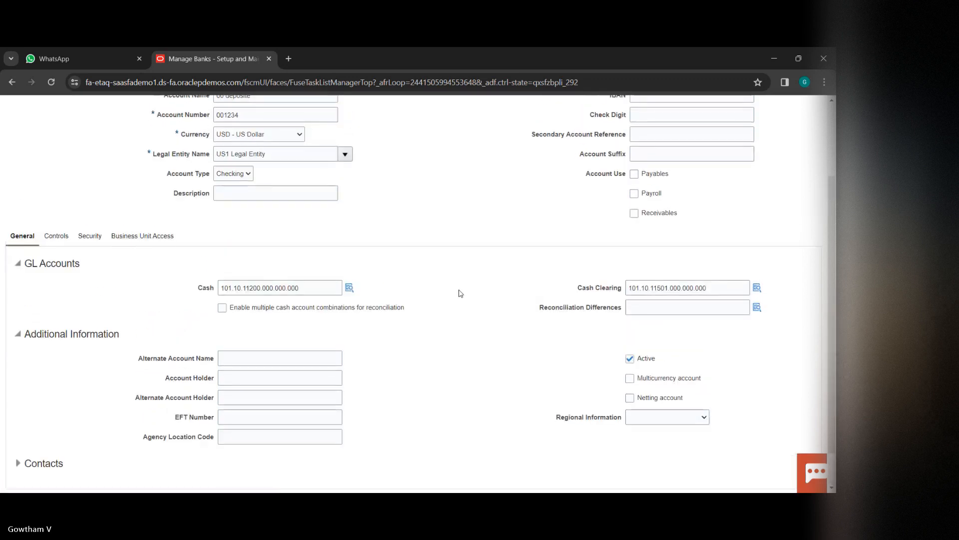
scroll(461, 294, up, 3)
scroll(460, 294, down, 4)
scroll(461, 294, up, 4)
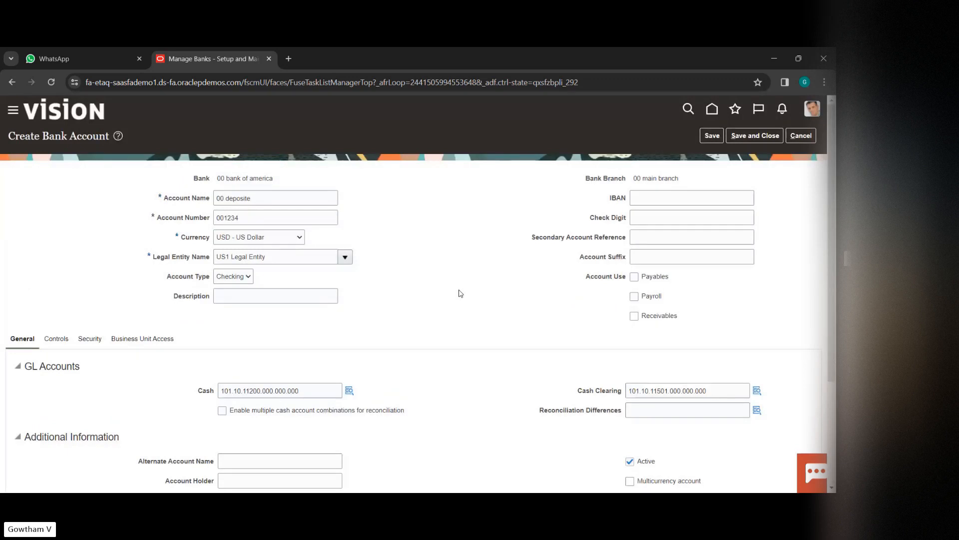
click(151, 339)
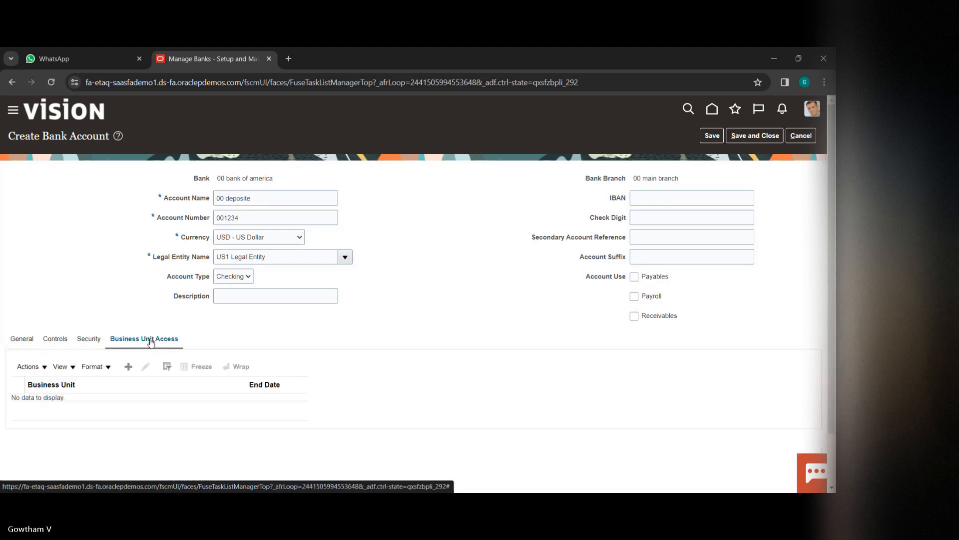
click(131, 367)
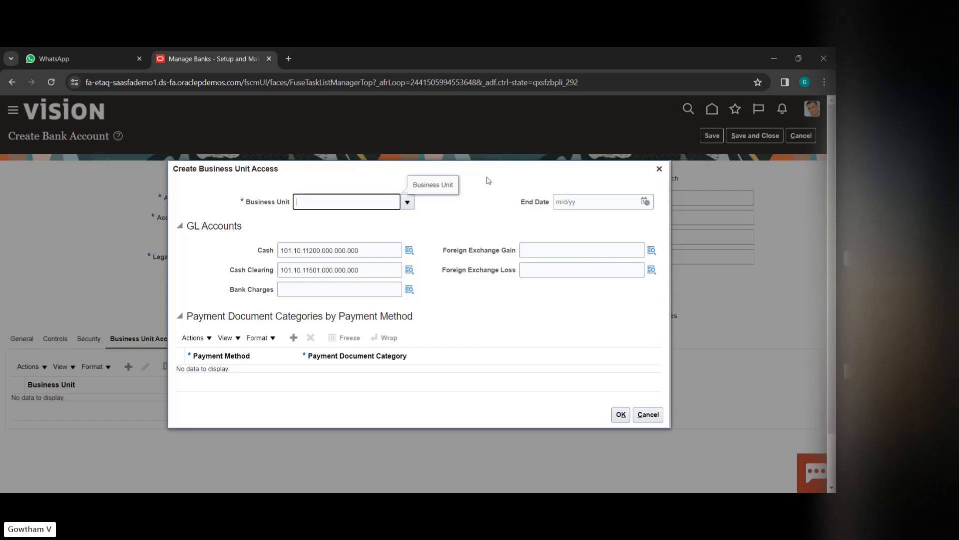
click(407, 201)
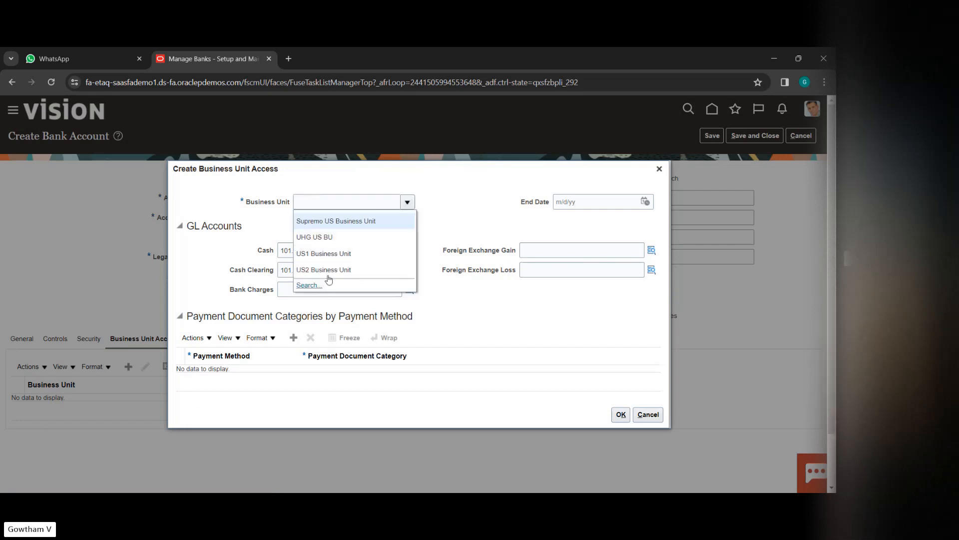
click(360, 251)
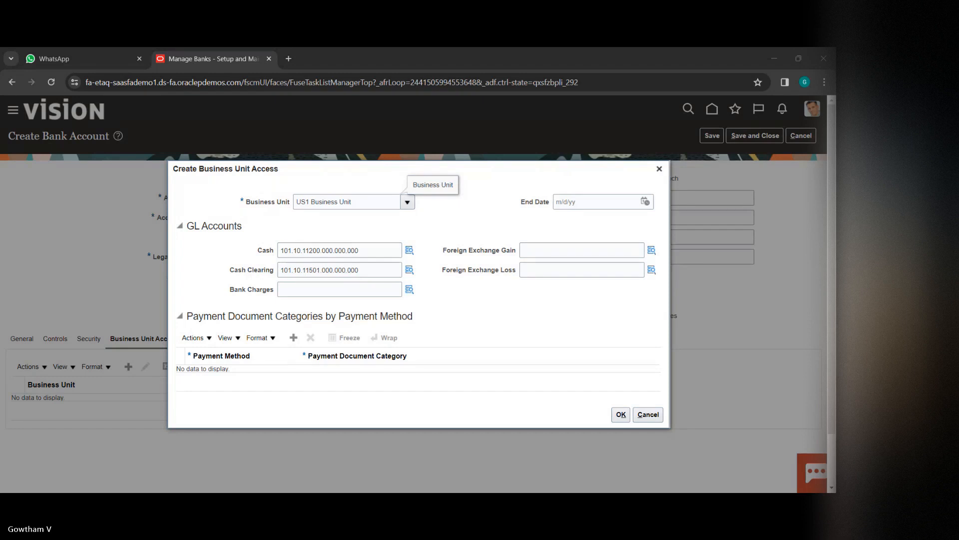
key(alt+Tab)
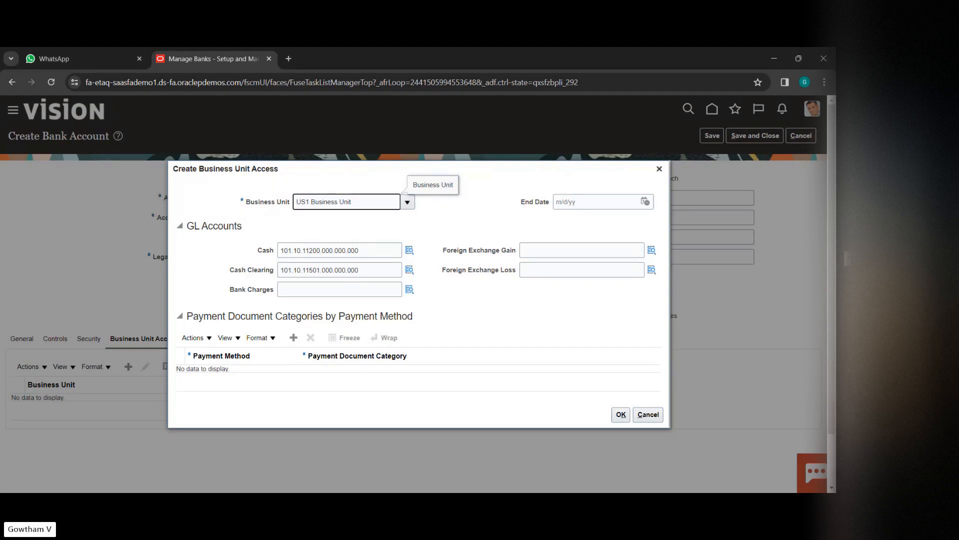
key(alt+Tab)
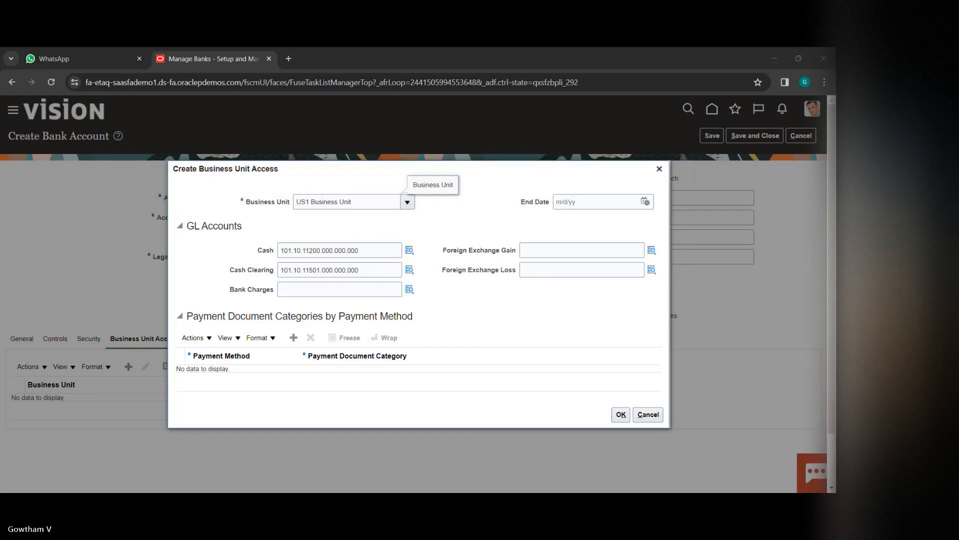
key(alt+Tab)
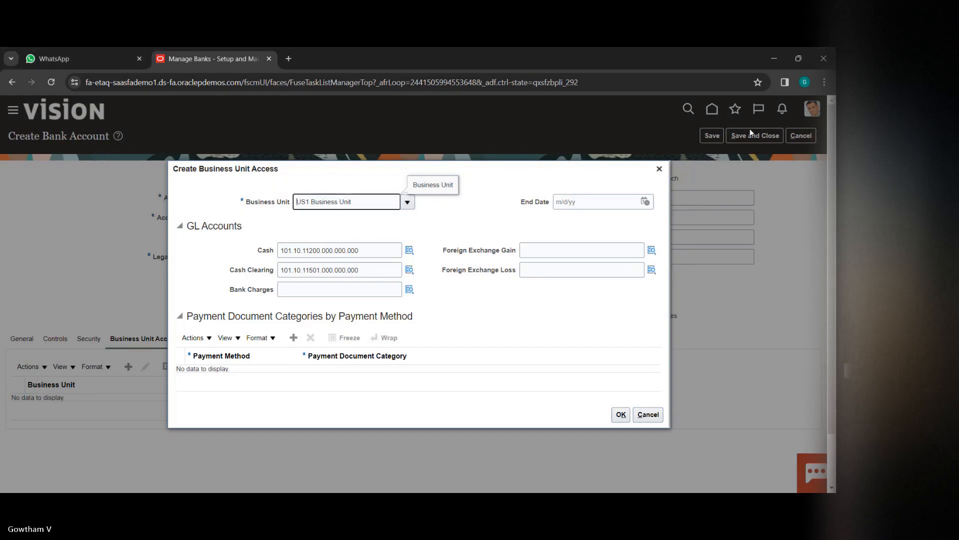
key(alt+Tab)
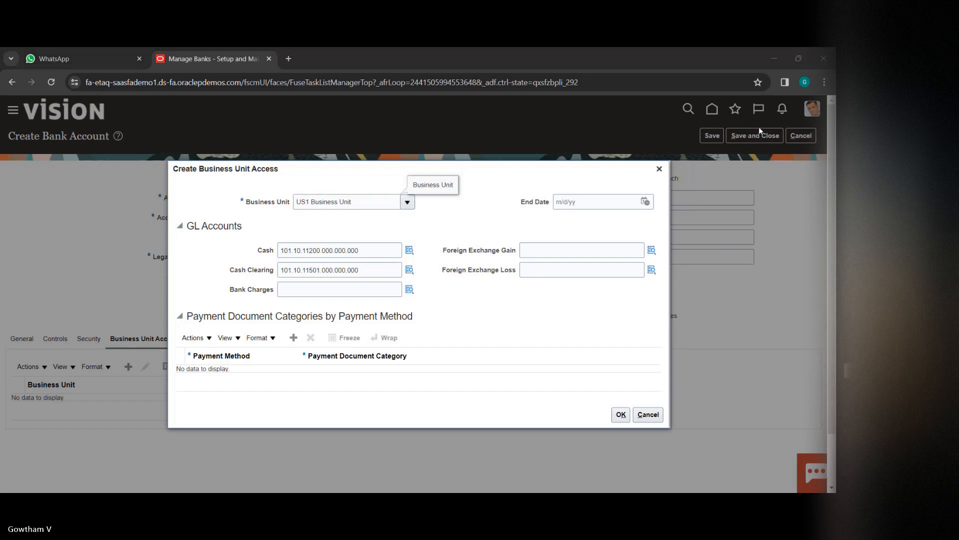
Confirm the business unit access entry, then save and close the bank account and dismiss the information message
click(621, 414)
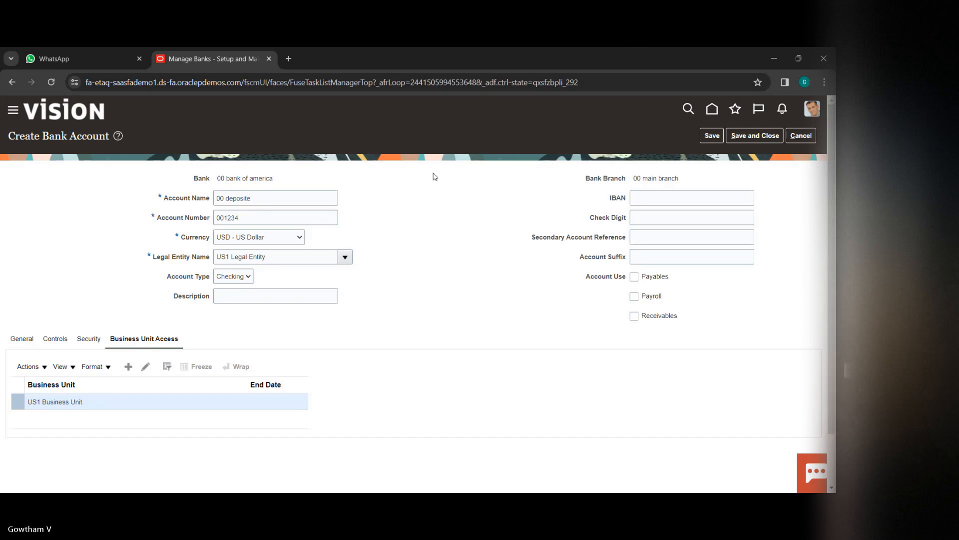
click(758, 134)
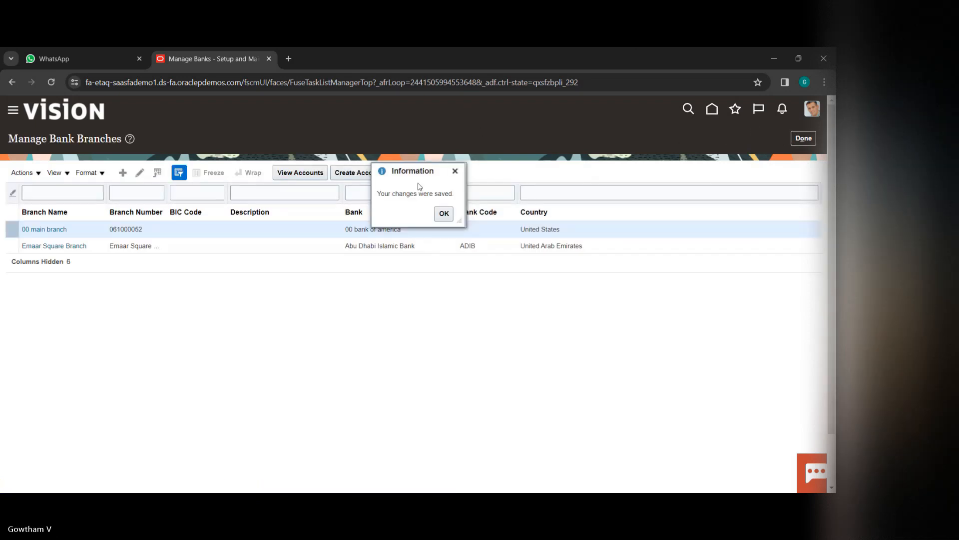
click(444, 213)
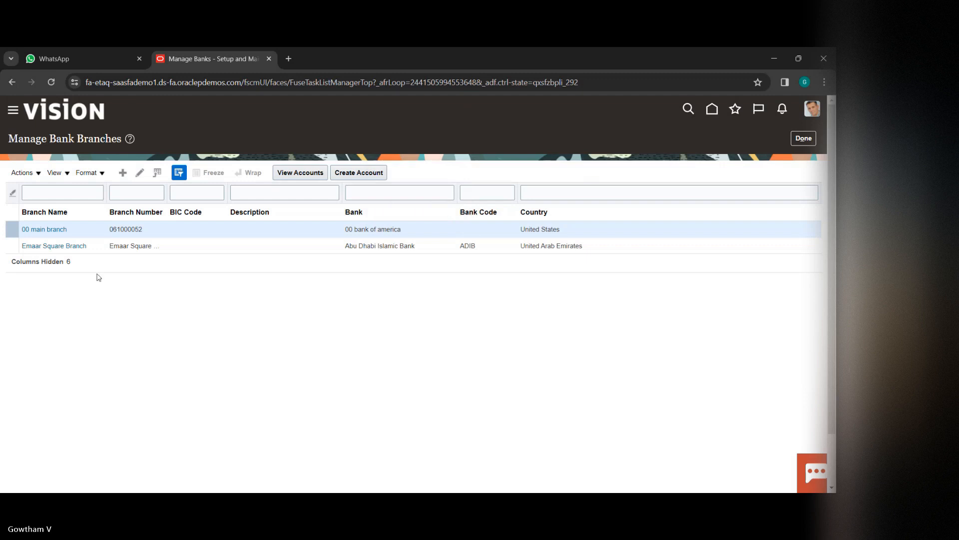
Finish the Manage Bank Branches and Manage Banks tasks to return to the Cash Management setup task list
click(43, 231)
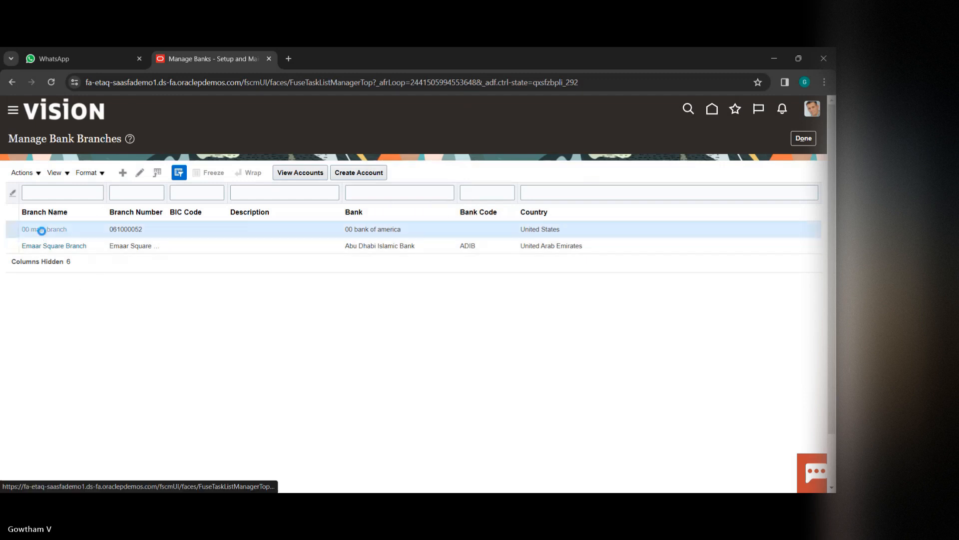
click(809, 139)
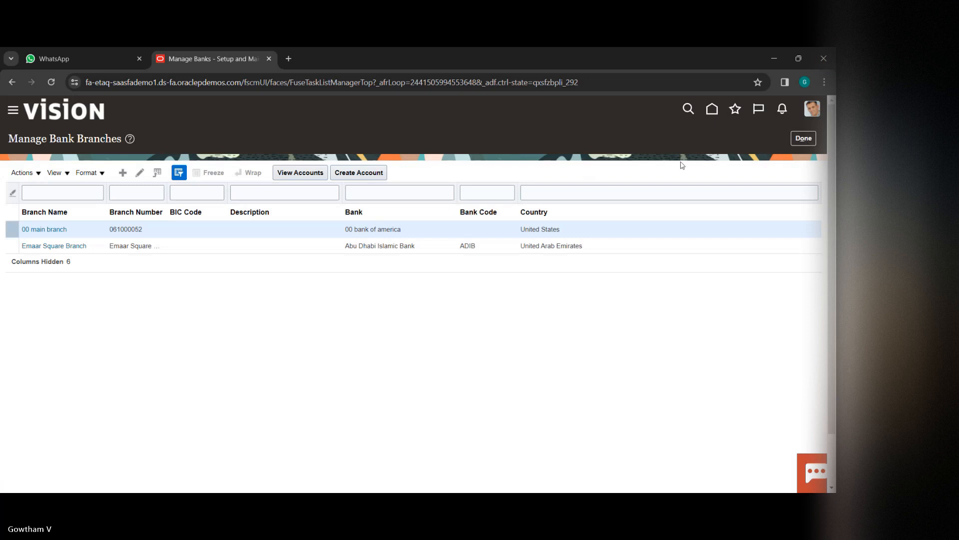
click(808, 140)
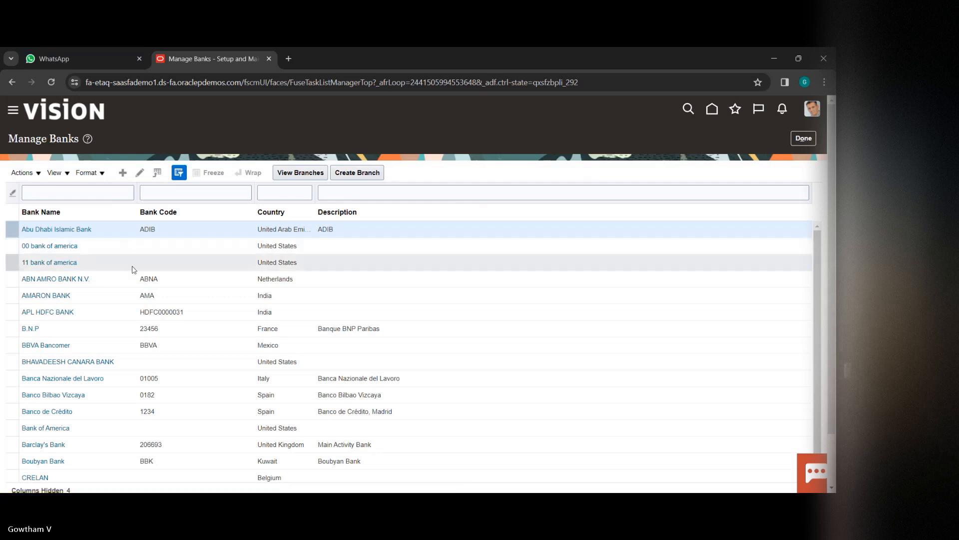
click(69, 251)
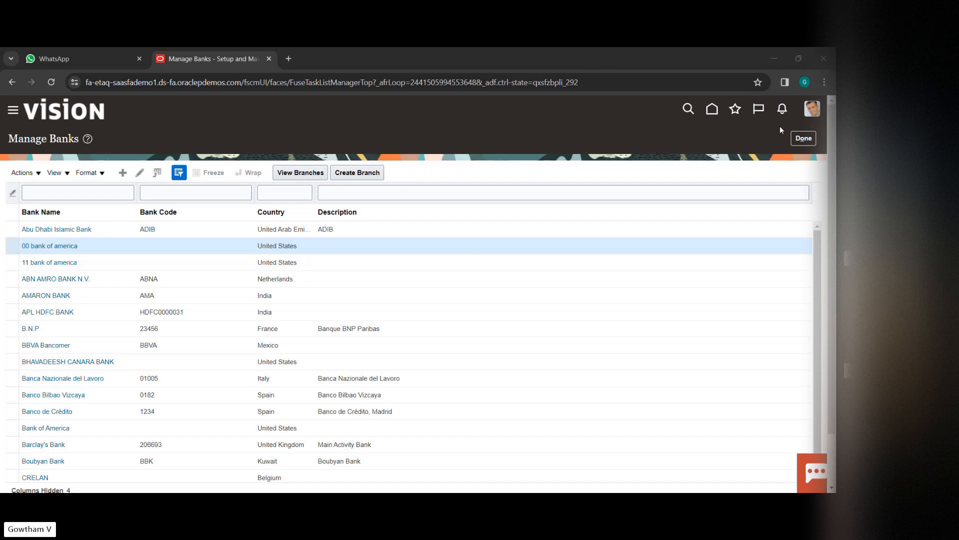
click(796, 139)
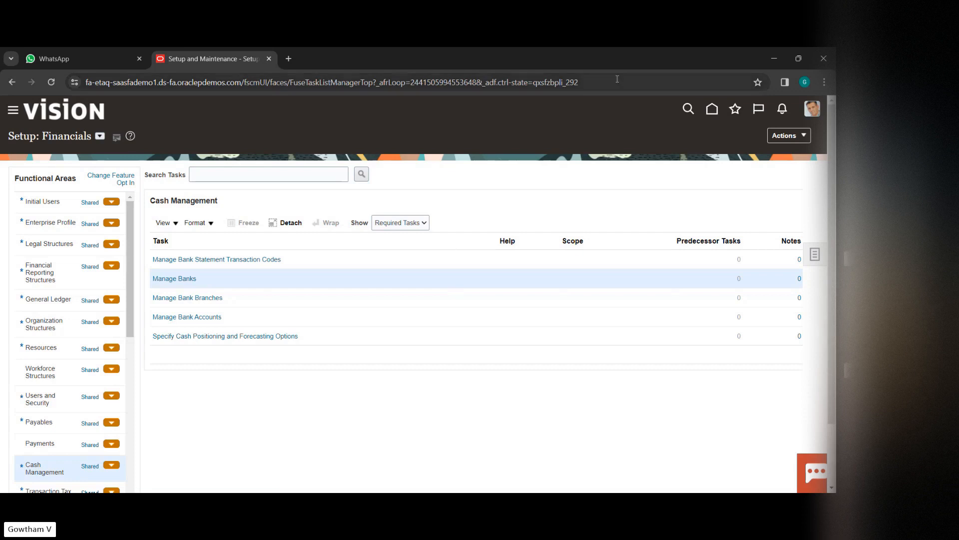
Go to the home page and open Setup and Maintenance under My Enterprise
click(710, 108)
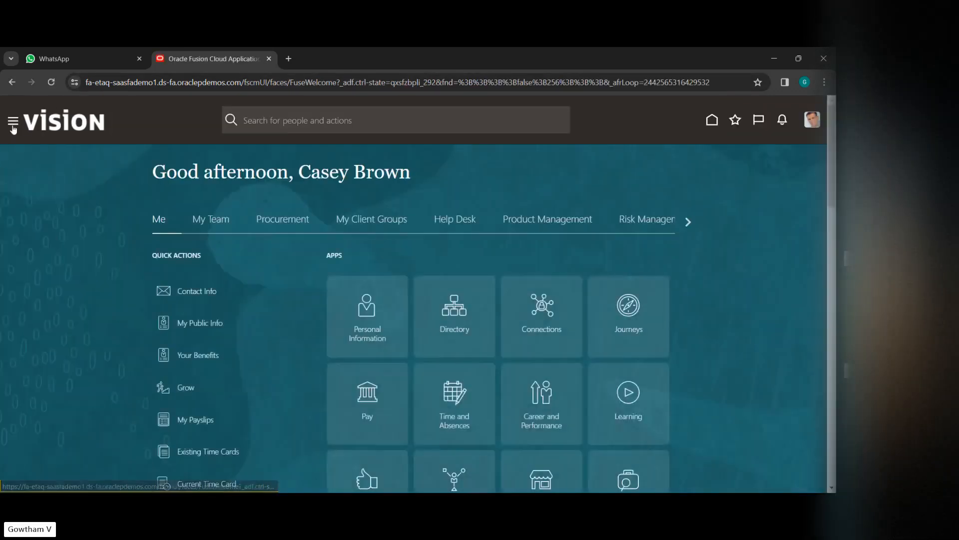
click(13, 126)
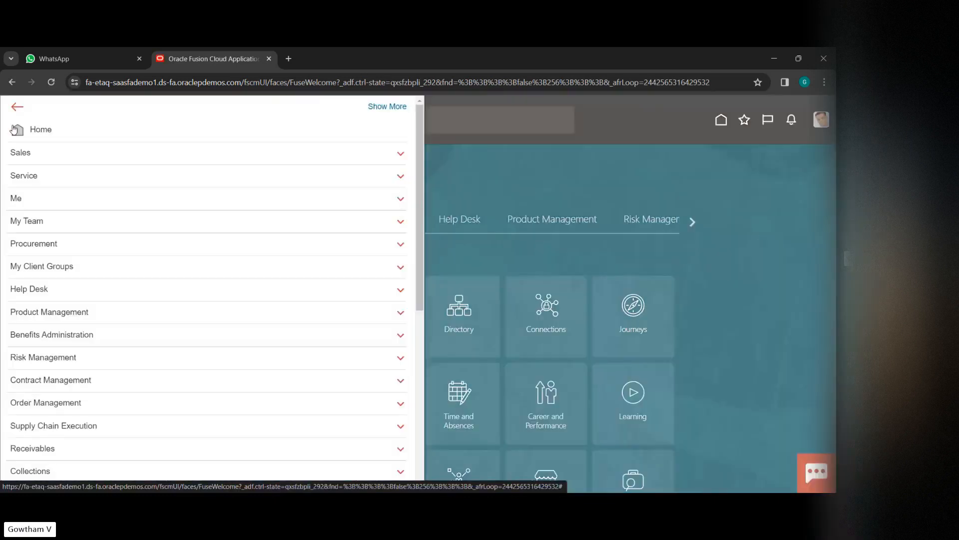
scroll(144, 278, down, 6)
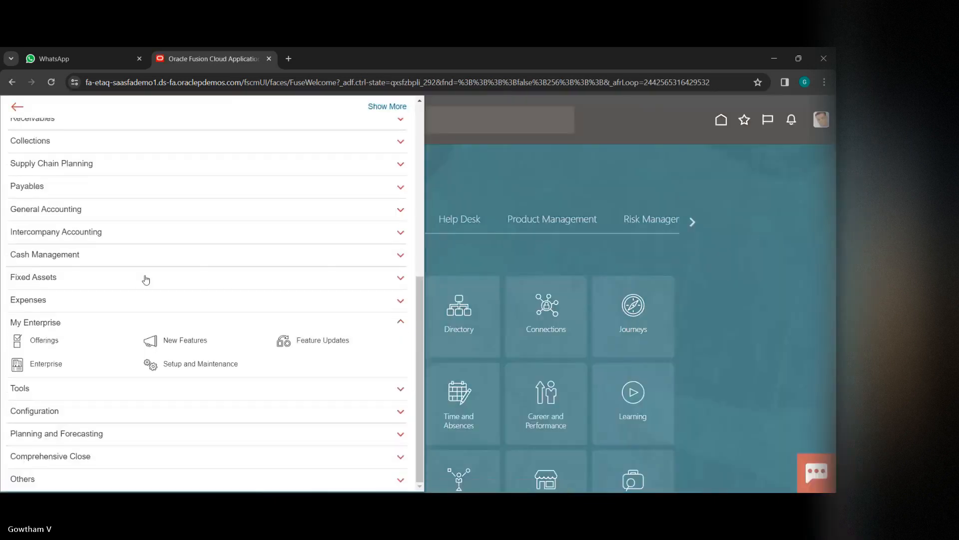
click(166, 364)
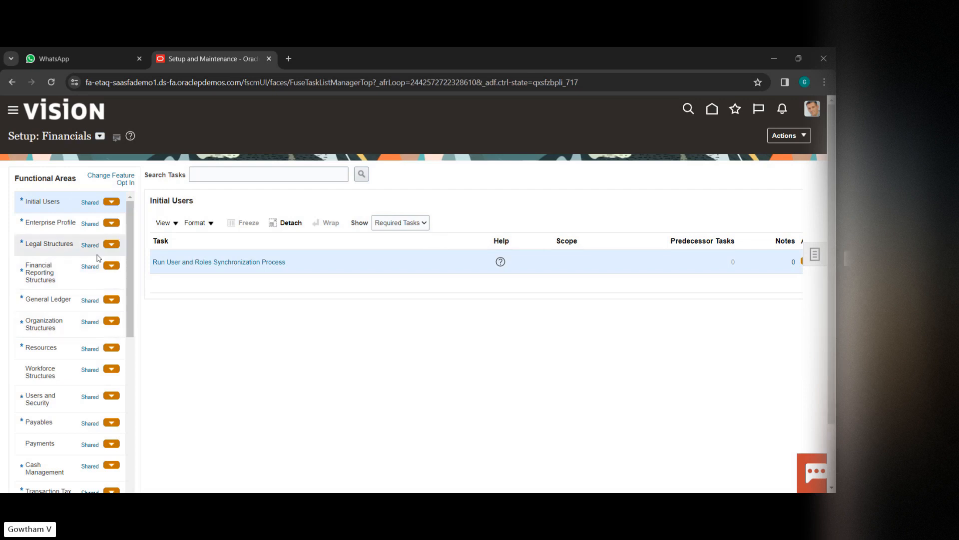
Look through the Financials functional areas and display all tasks of the Payments area
scroll(64, 308, down, 1)
scroll(63, 308, down, 5)
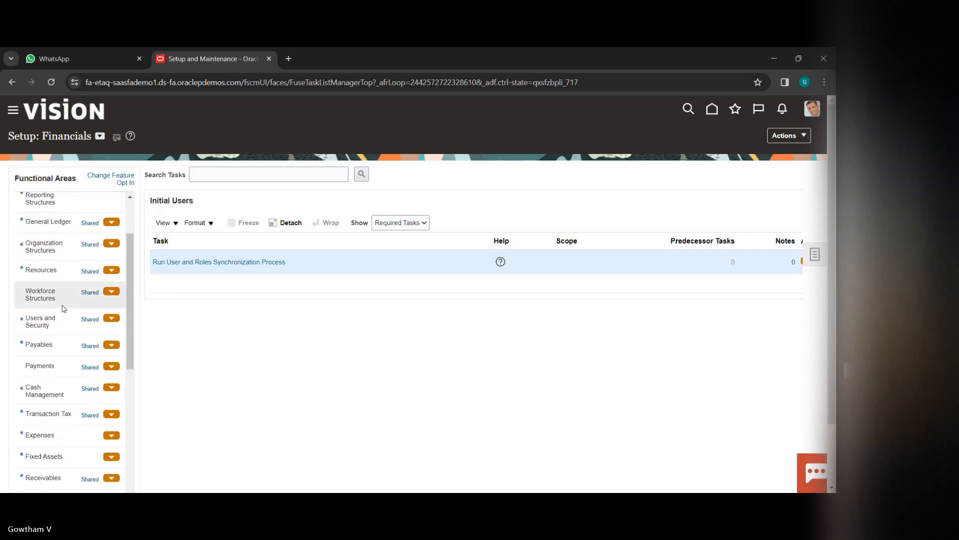
scroll(63, 308, down, 5)
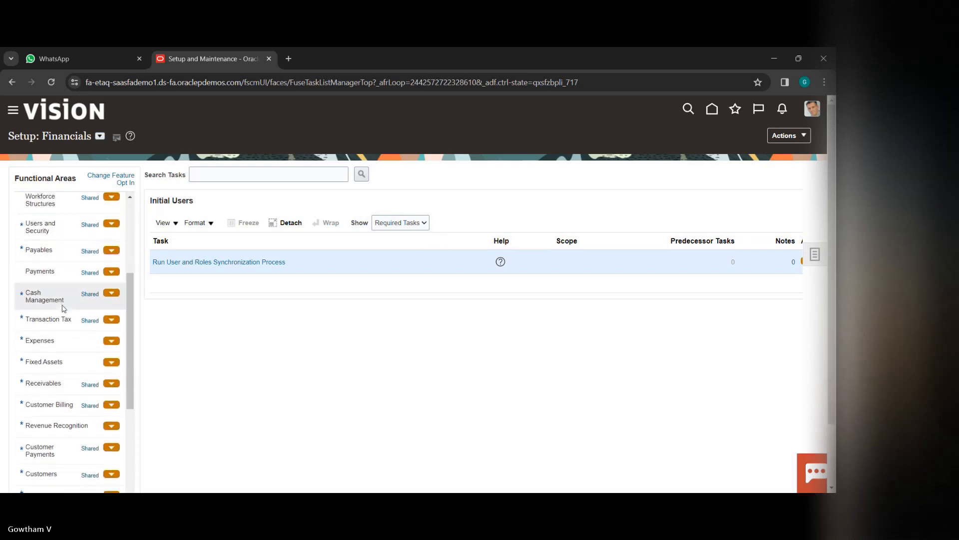
scroll(64, 306, down, 5)
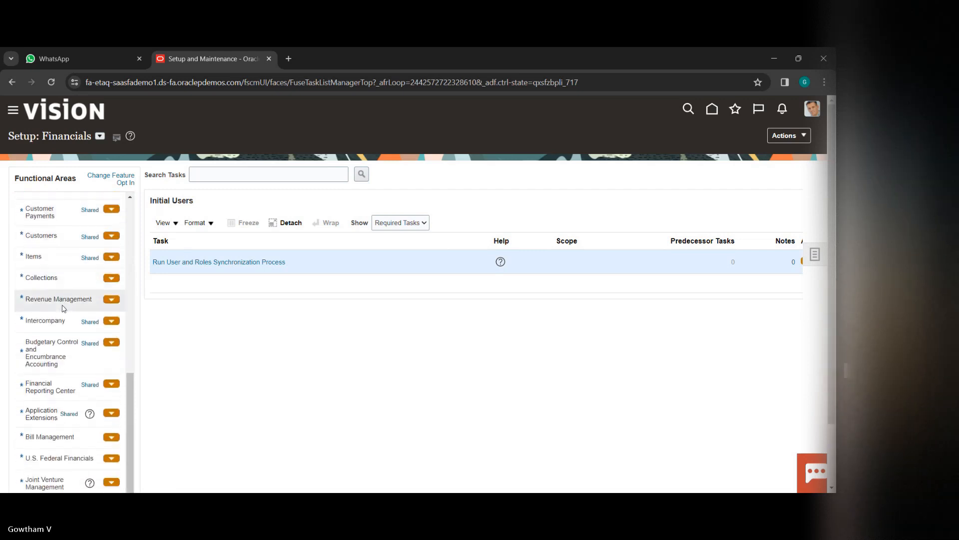
scroll(64, 308, down, 2)
scroll(62, 305, up, 8)
scroll(63, 305, up, 3)
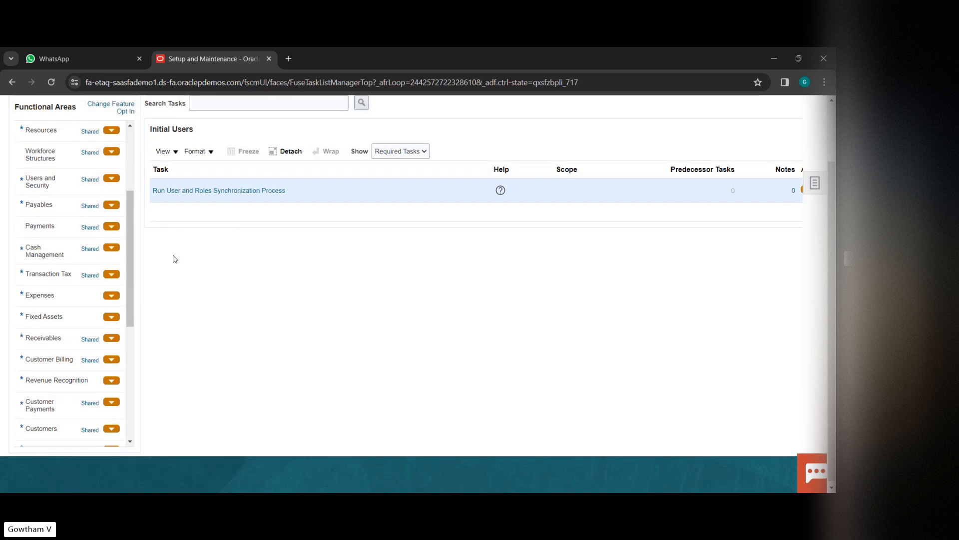
scroll(175, 258, up, 2)
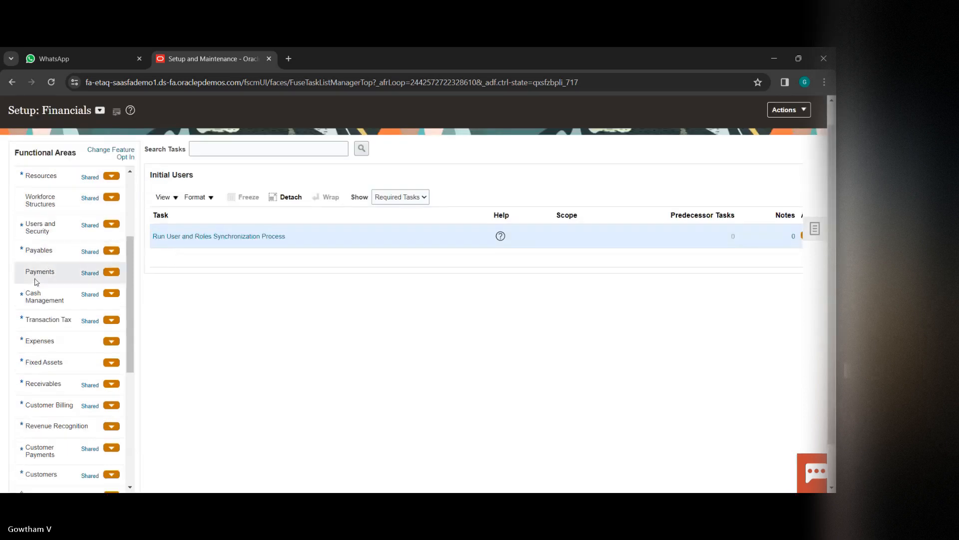
click(88, 266)
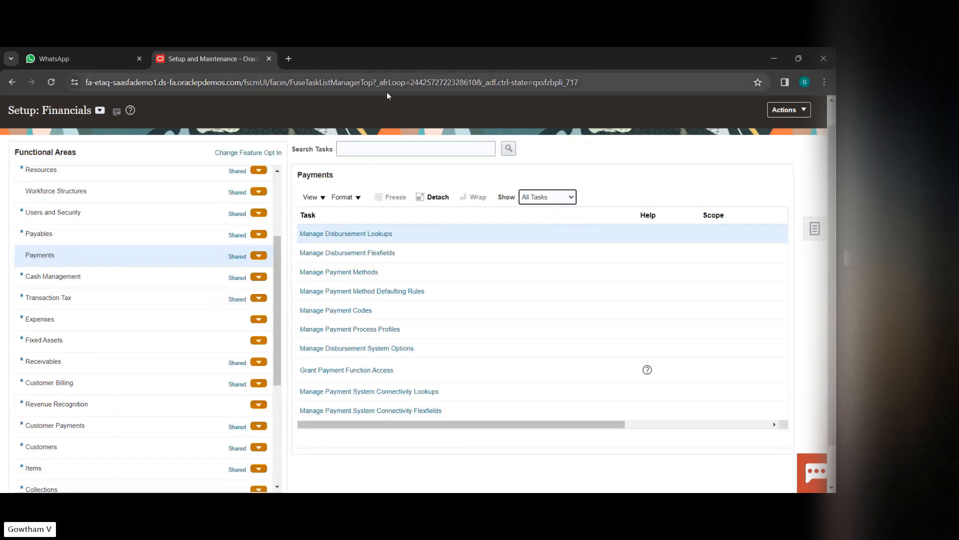
Search the setup tasks for "manage class and method" and close the search results
click(374, 149)
text(m)
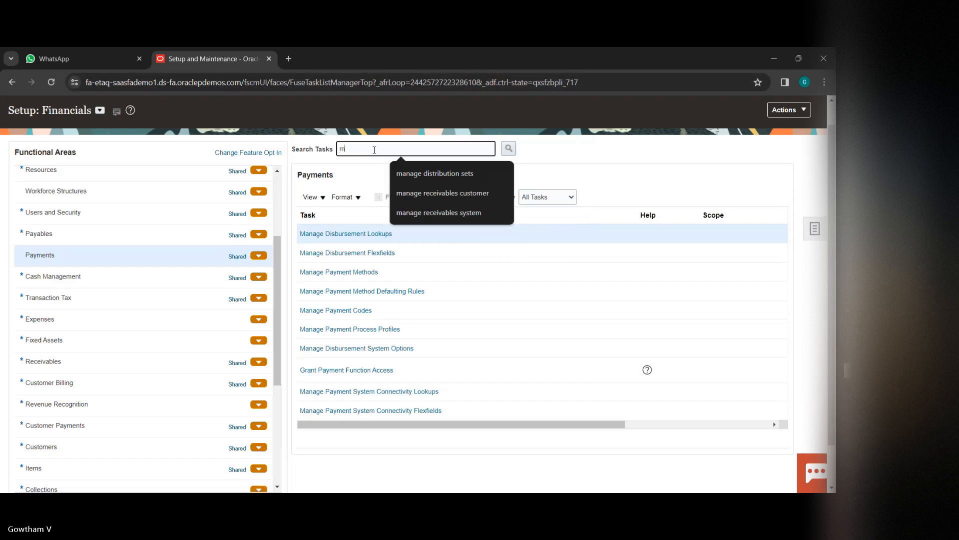
text(anage class and)
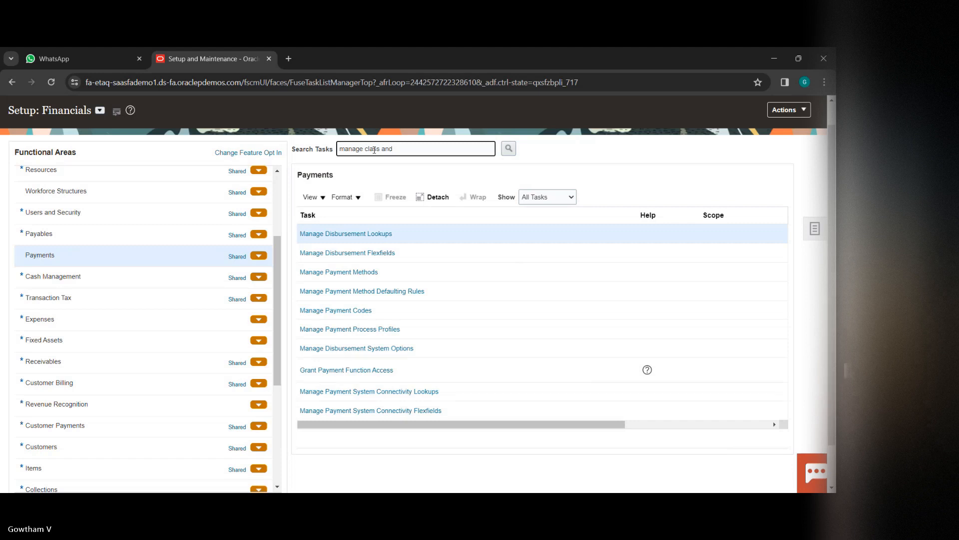
text(method)
key(Return)
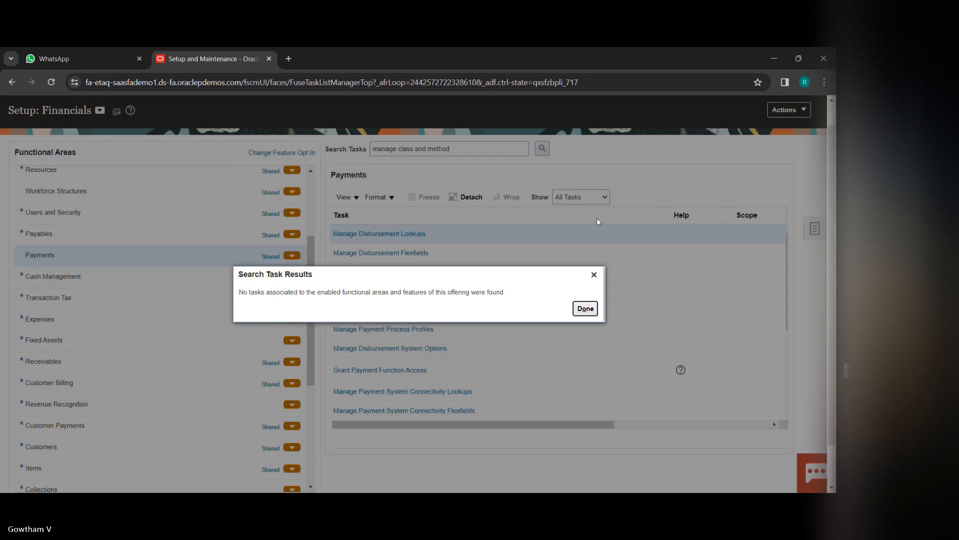
click(591, 311)
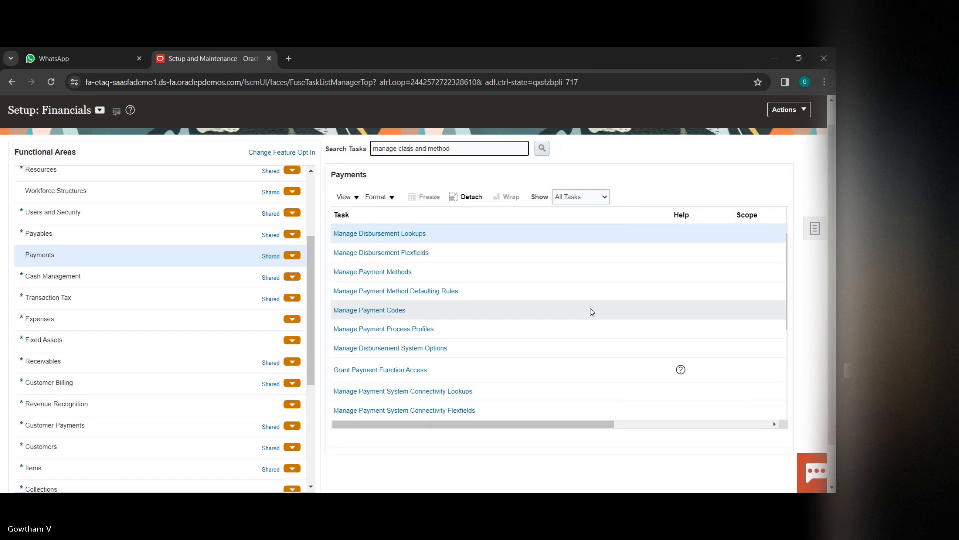
Extend the task search to "manage receipt class and method", run it and close the search results
key(Left)
text(receipt)
key(Return)
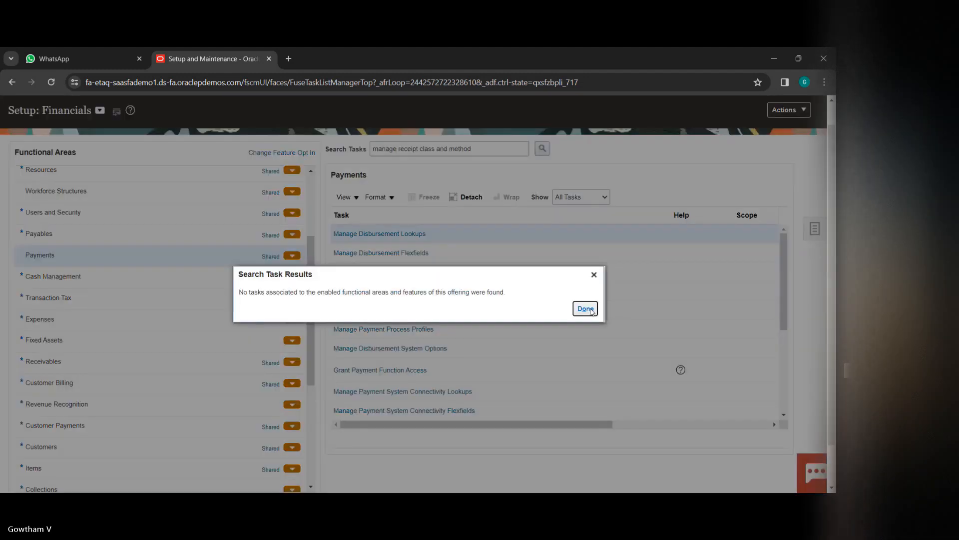
click(591, 311)
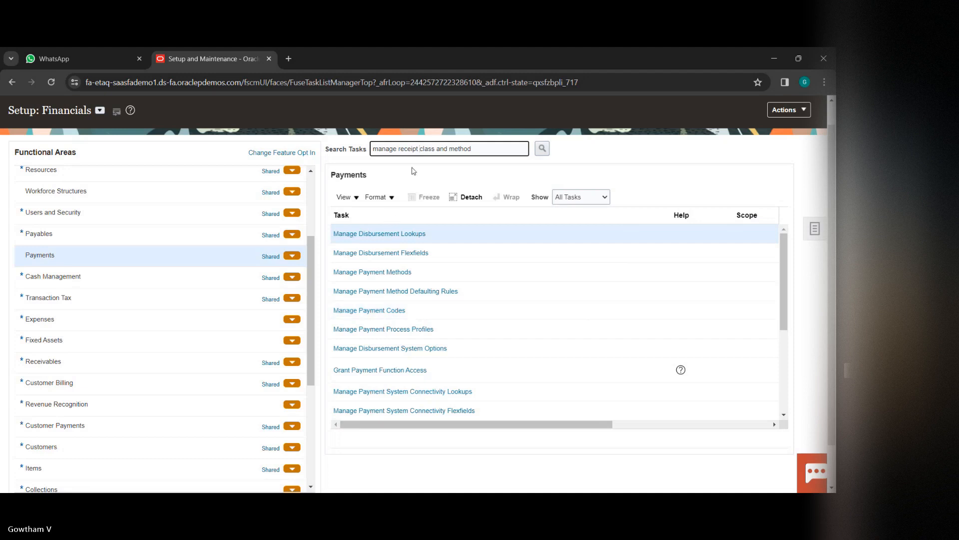
Search for "manage receipt classes and method" and bring up the Customer Payments task list containing Manage Receipt Classes and Methods
click(434, 153)
text(es)
click(541, 148)
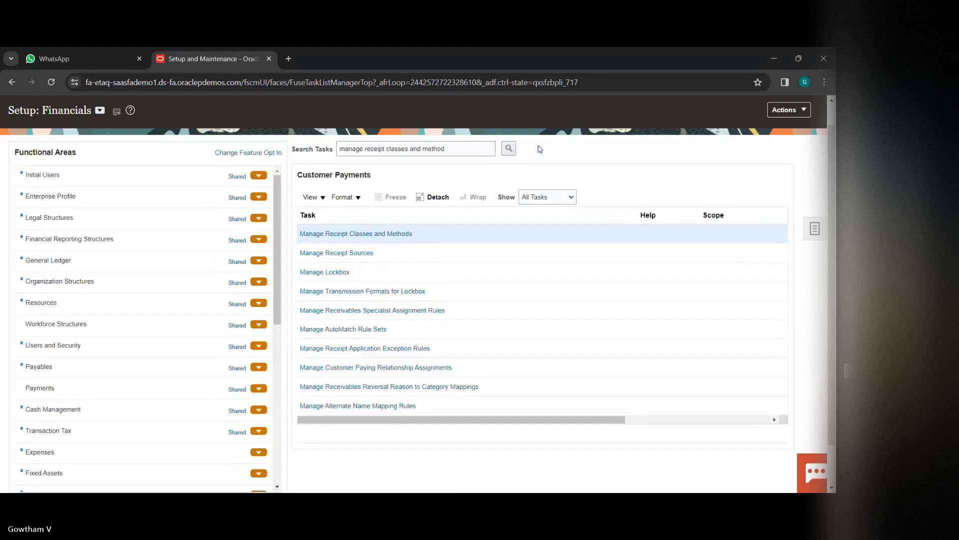
Open Manage Receipt Classes and Methods and set search criteria: name 77manual, creation method Manual and clearance method By Matching
click(370, 235)
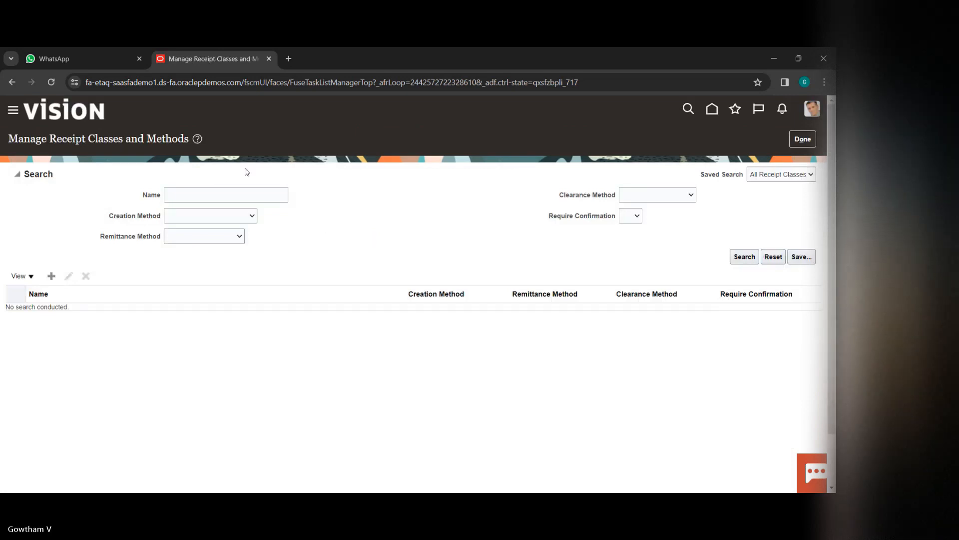
click(219, 198)
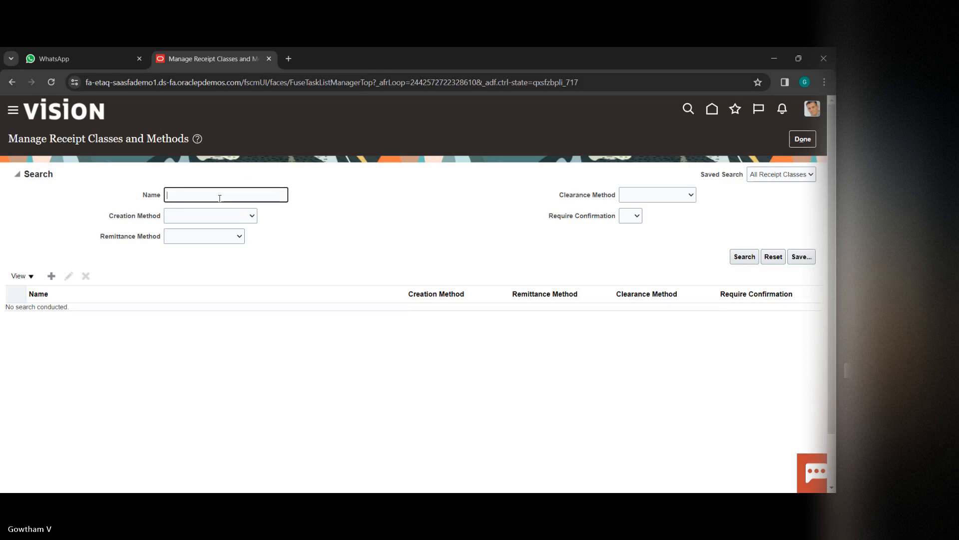
text(77manual)
click(238, 216)
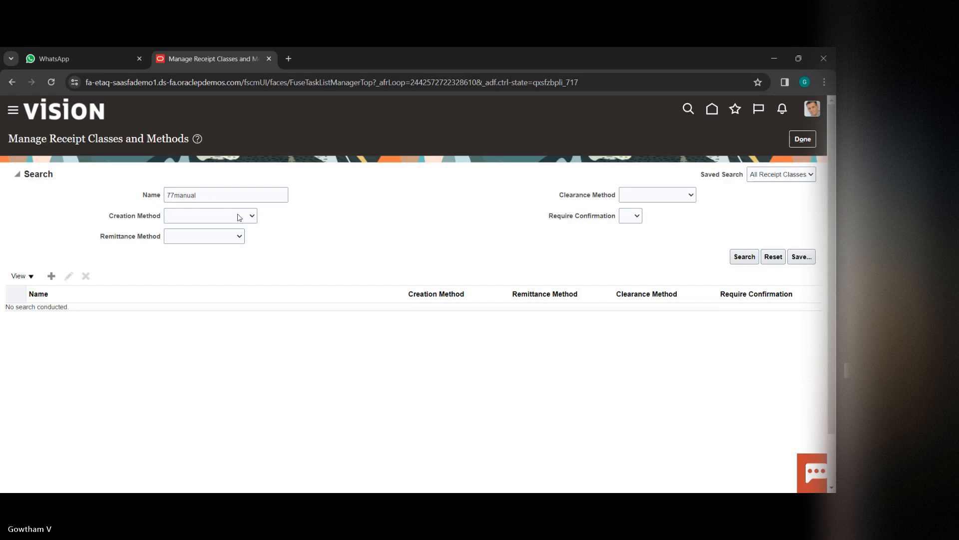
click(221, 267)
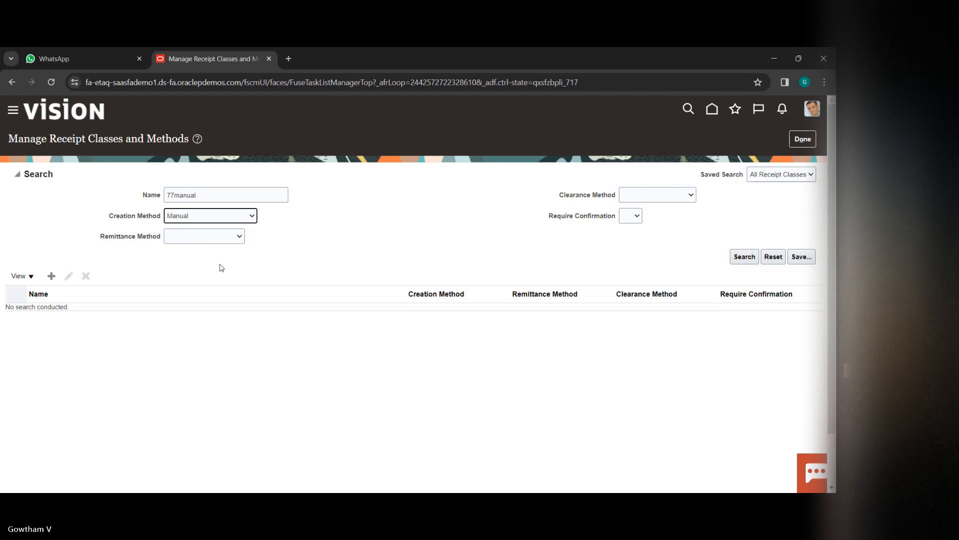
click(226, 240)
drag(697, 183, 679, 200)
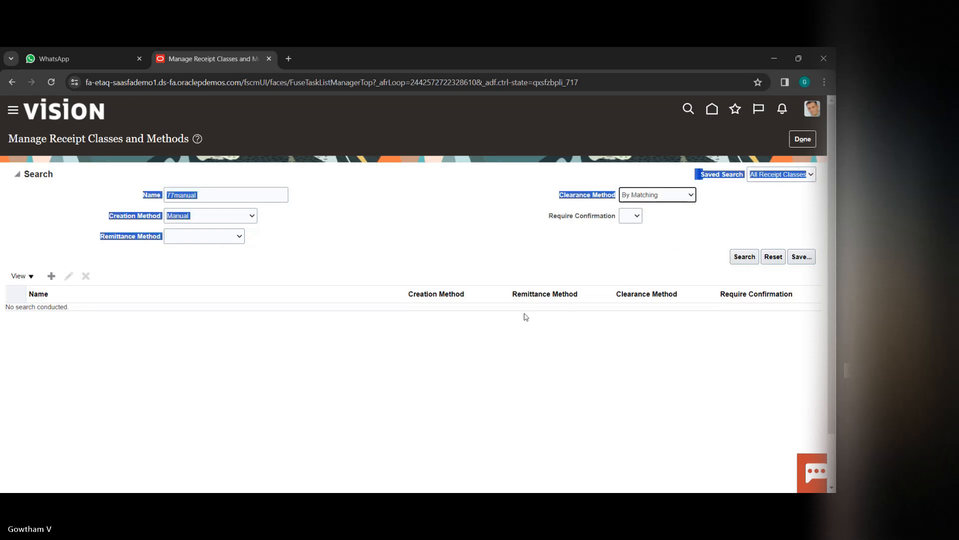
click(539, 224)
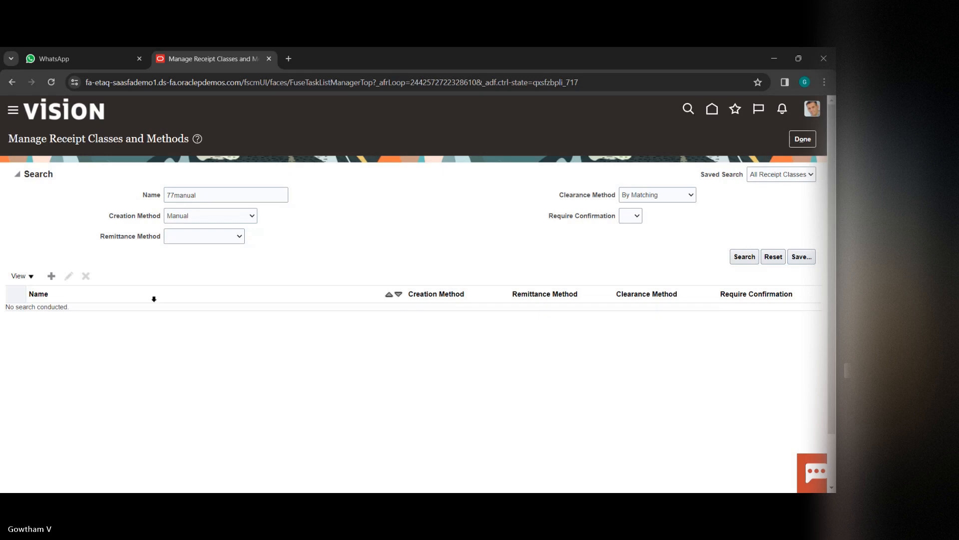
click(50, 278)
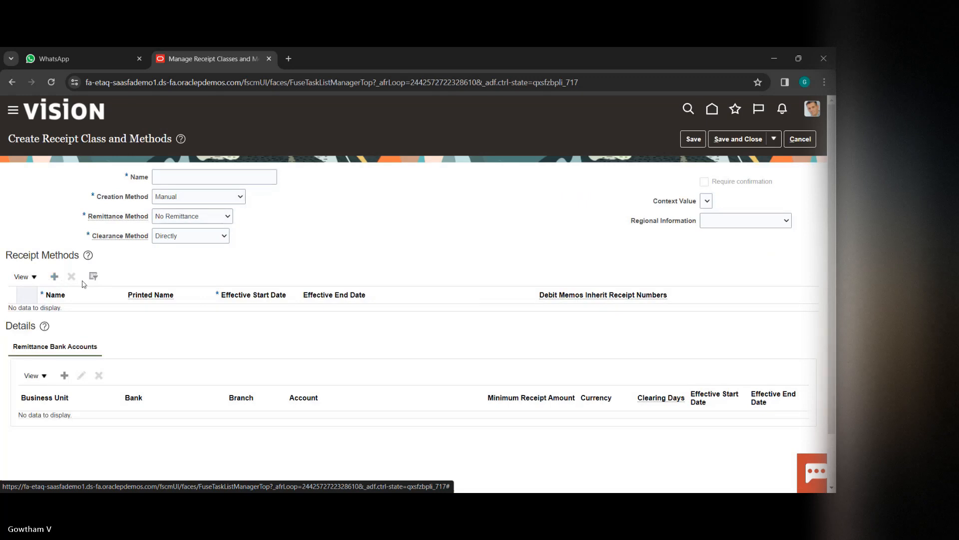
click(55, 278)
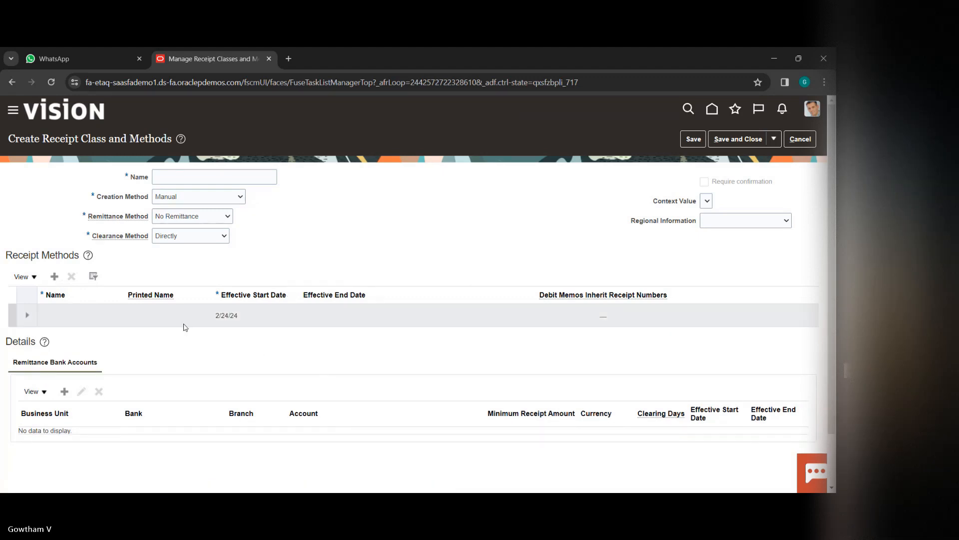
click(134, 311)
click(63, 394)
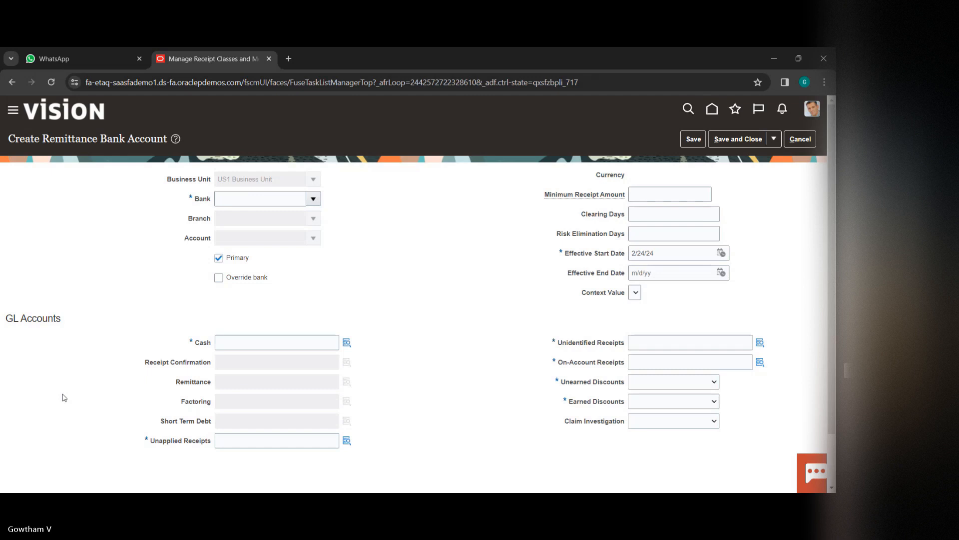
click(801, 140)
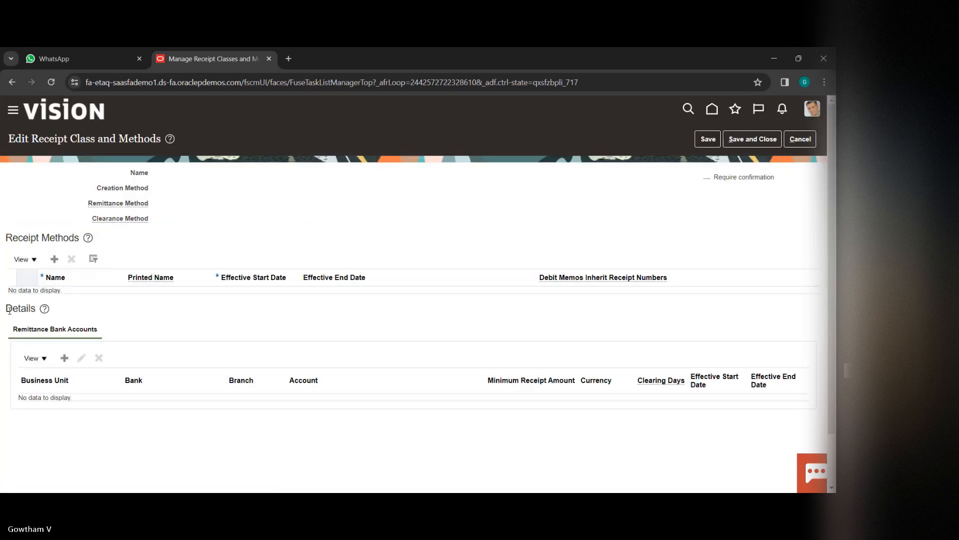
Try to add a receipt method line to the blank receipt class and return to the home page
click(54, 258)
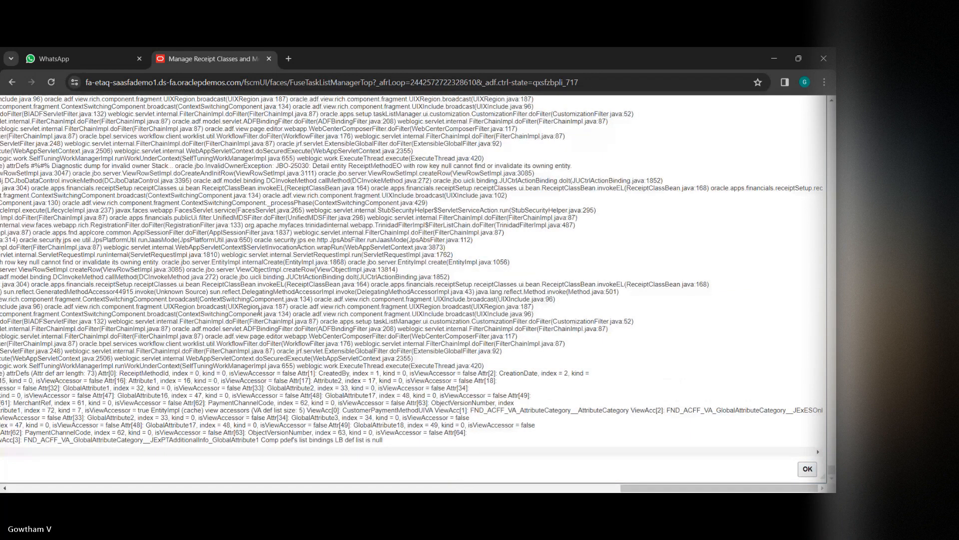
scroll(259, 311, up, 10)
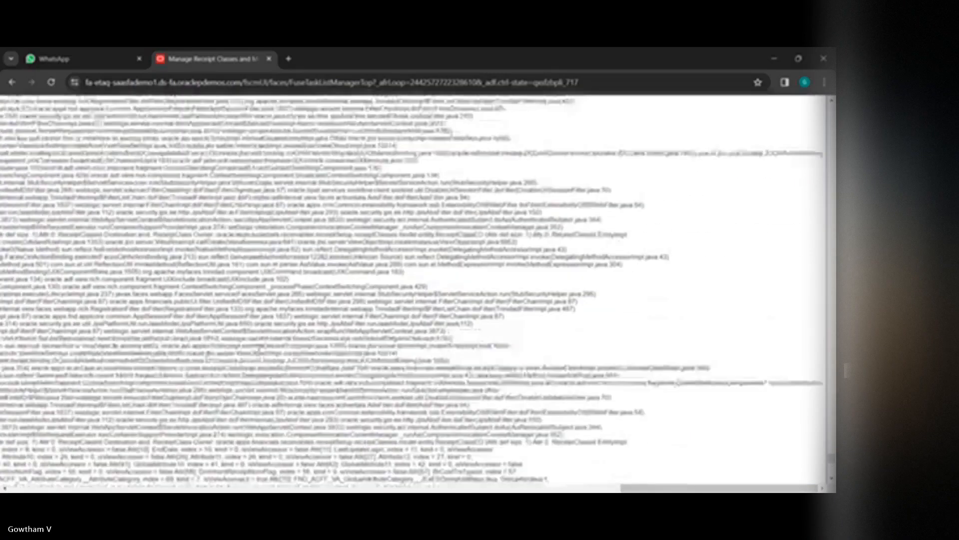
scroll(412, 290, up, 10)
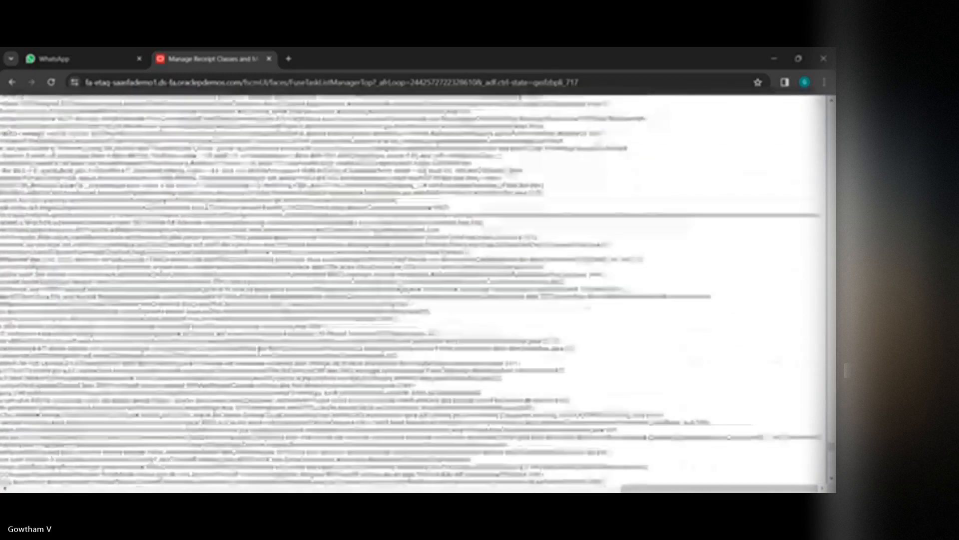
scroll(412, 290, up, 8)
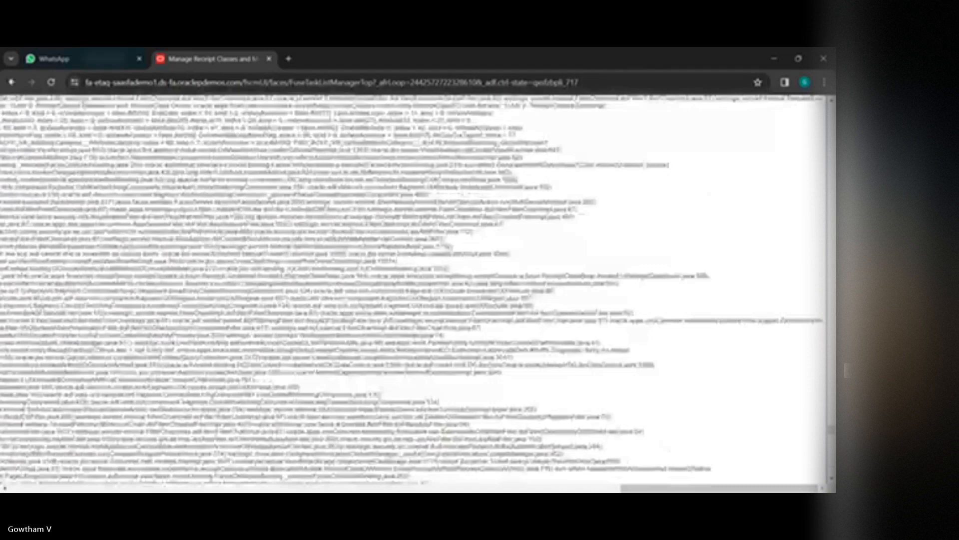
click(11, 82)
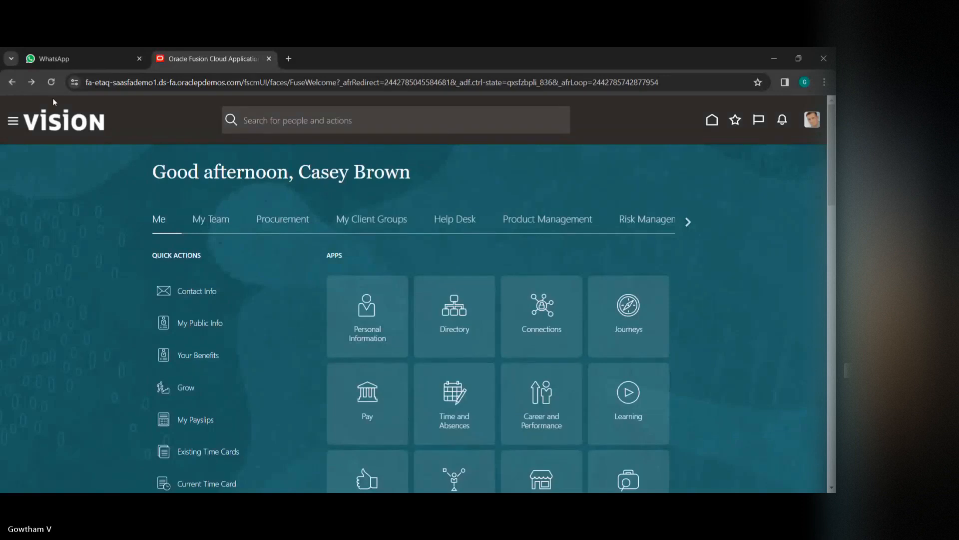
Open Setup and Maintenance for Financials and display the tasks of the Payments functional area
click(16, 123)
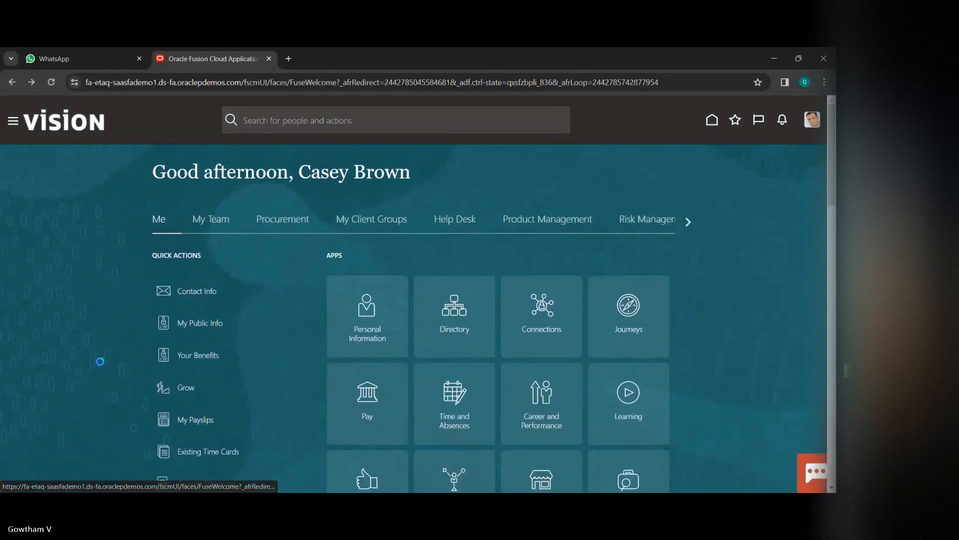
scroll(98, 236, down, 6)
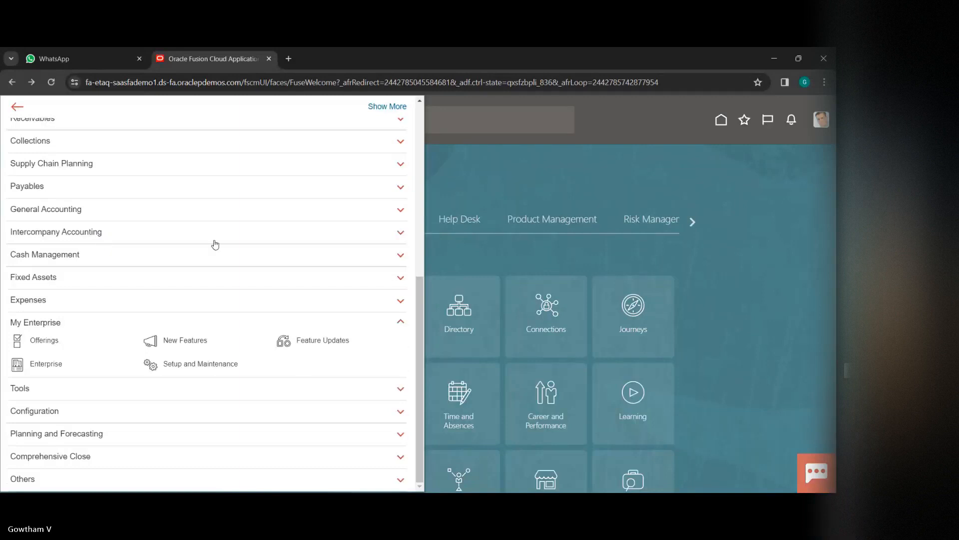
click(199, 369)
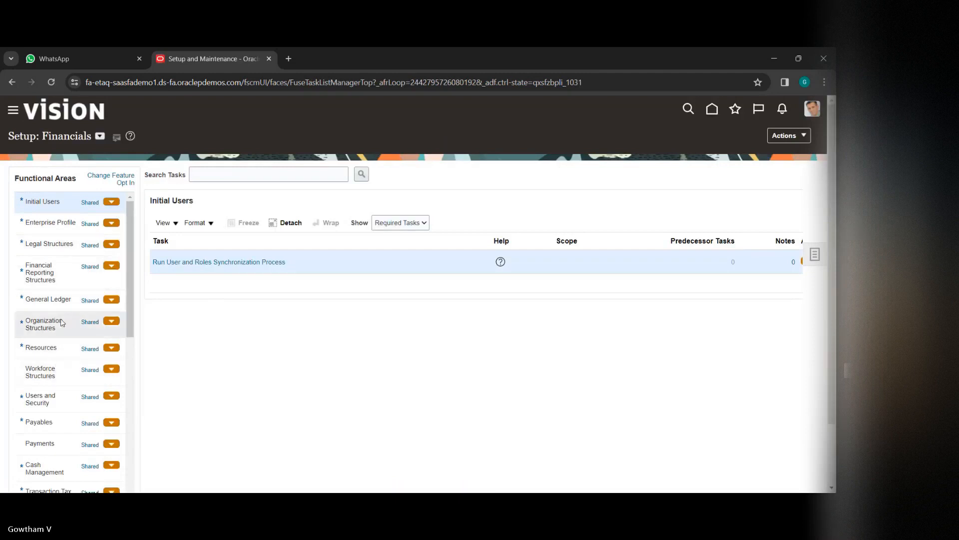
scroll(55, 344, down, 2)
click(44, 381)
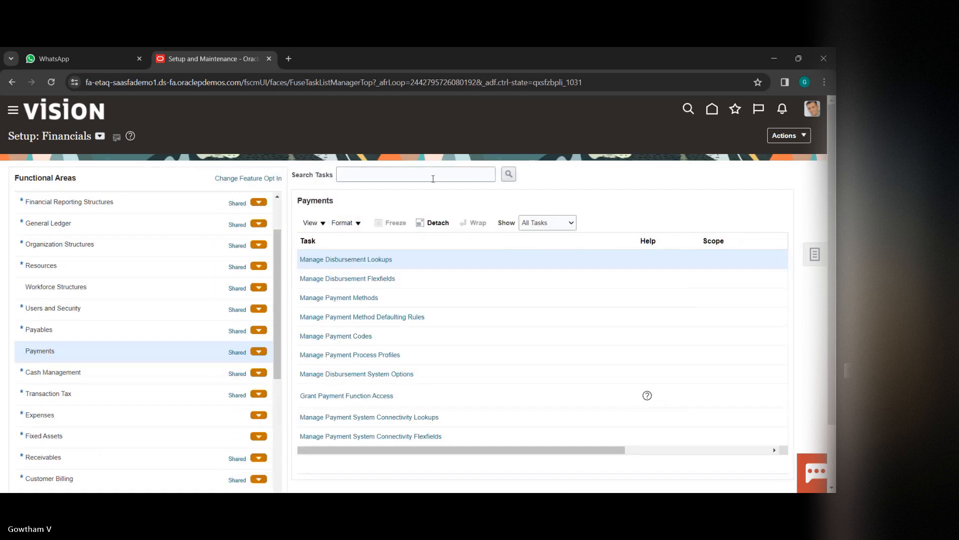
Search the setup tasks for "manage receipt classes and method" and open Manage Receipt Classes and Methods
click(433, 178)
text(,)
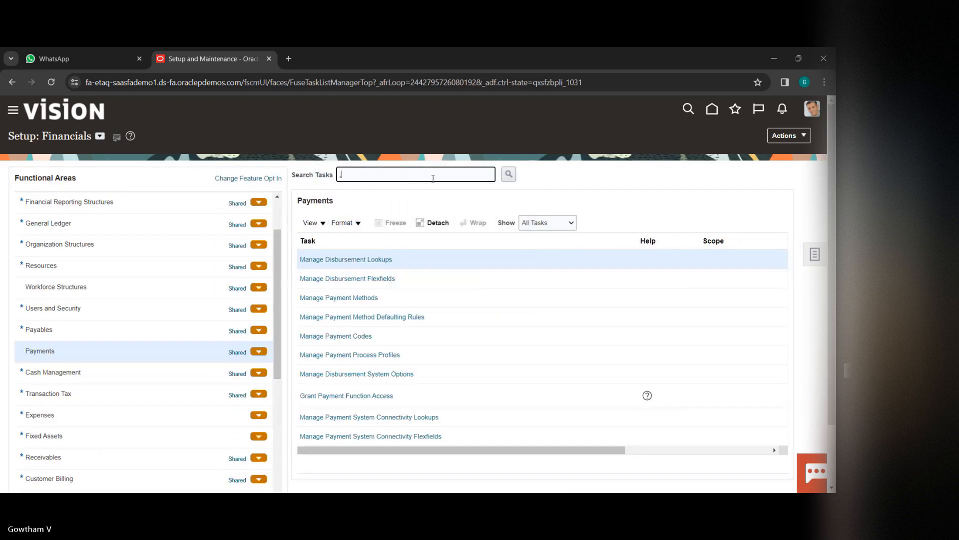
text(manage receipt classes and method)
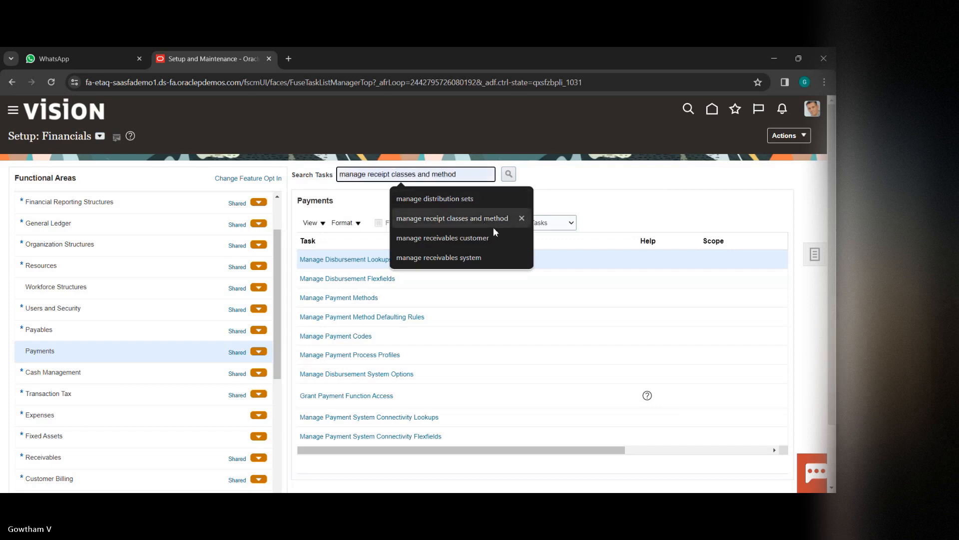
click(493, 225)
click(509, 174)
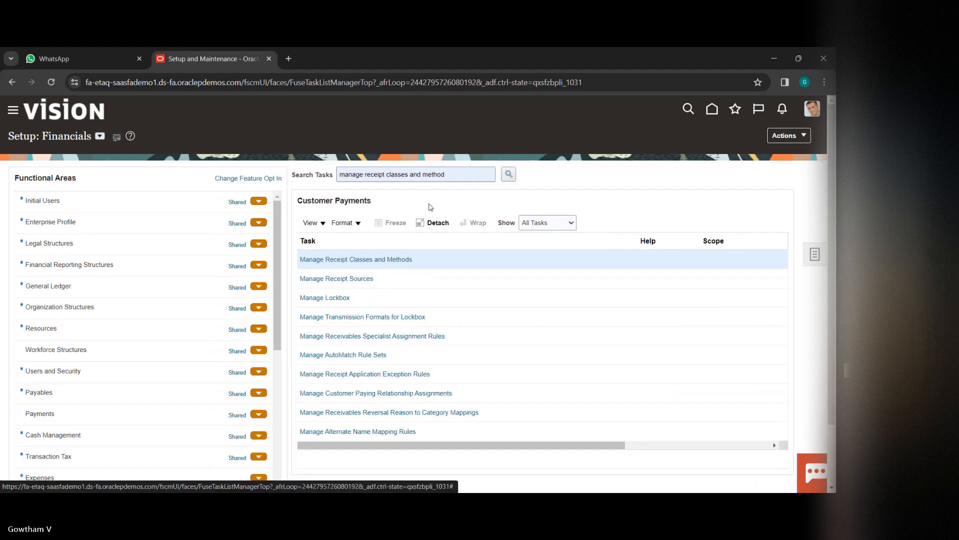
click(347, 259)
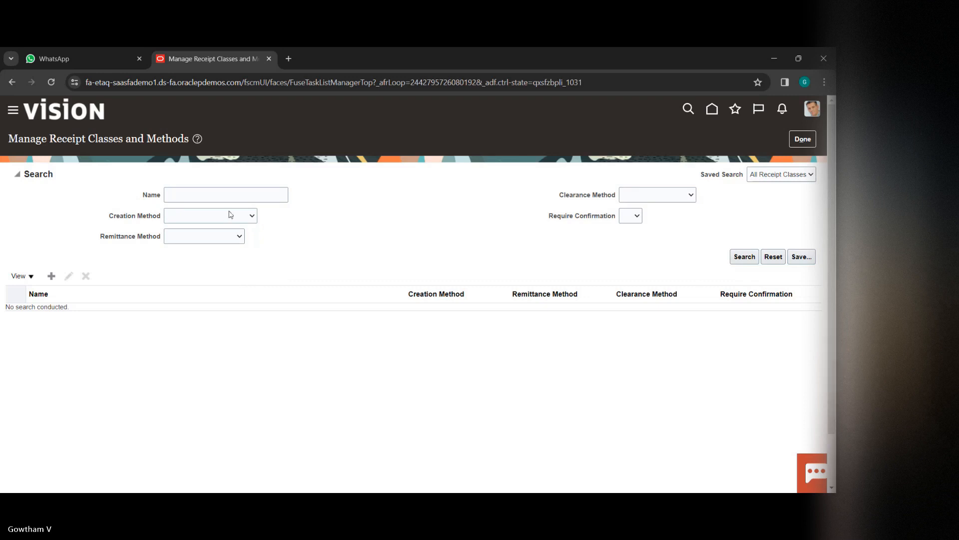
Search the existing receipt classes by the name "receipt class"
click(238, 195)
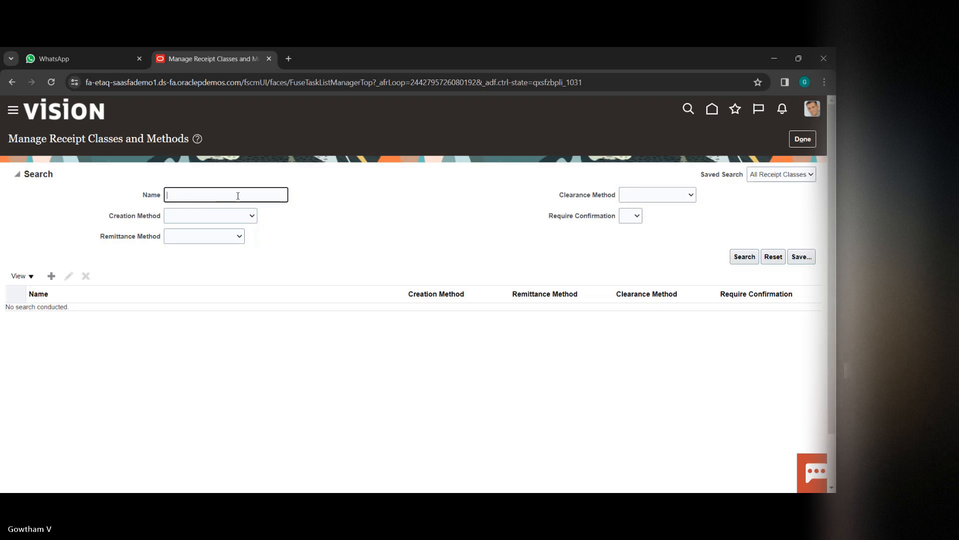
text(receipt classs)
key(BackSpace)
key(Return)
click(745, 257)
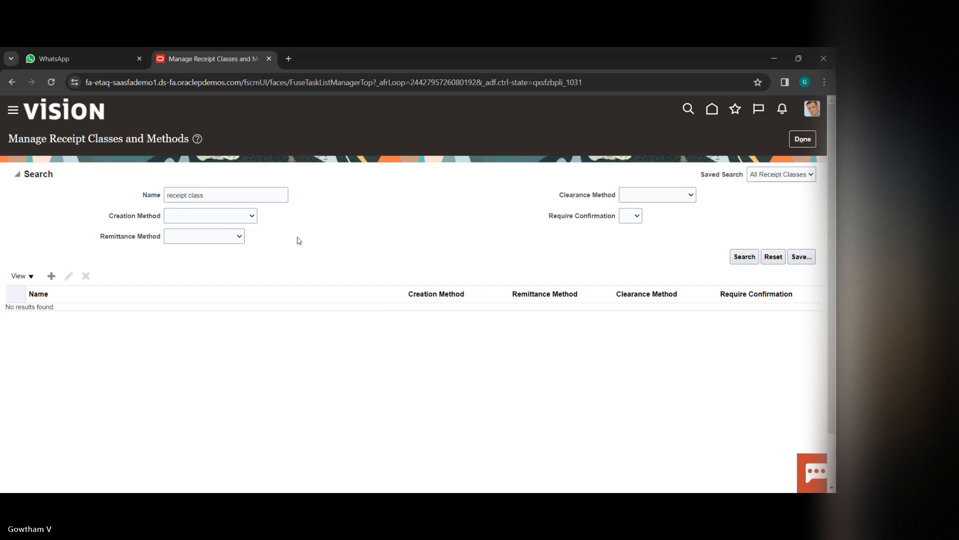
click(52, 276)
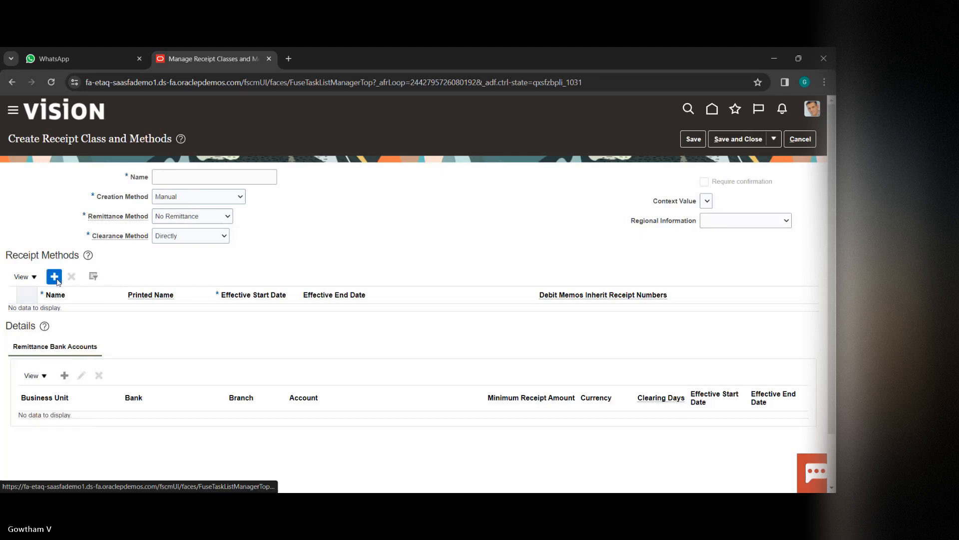
click(56, 278)
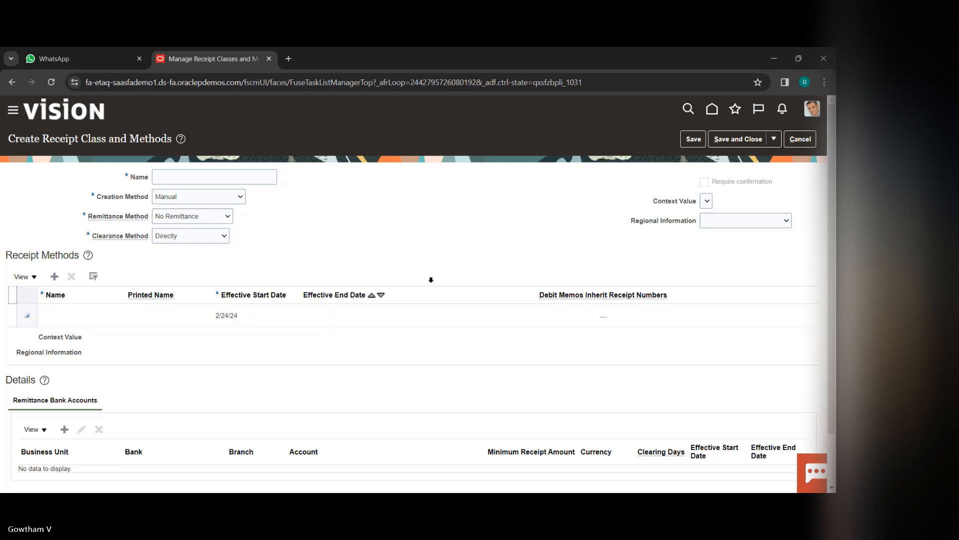
click(795, 140)
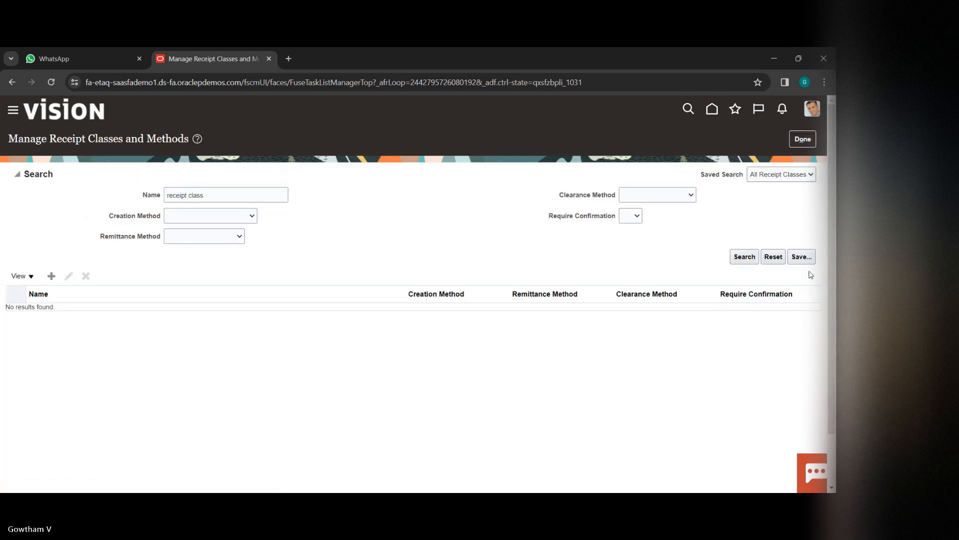
Start a new receipt class, add a receipt method line and open the creation form for its remittance bank account
click(52, 277)
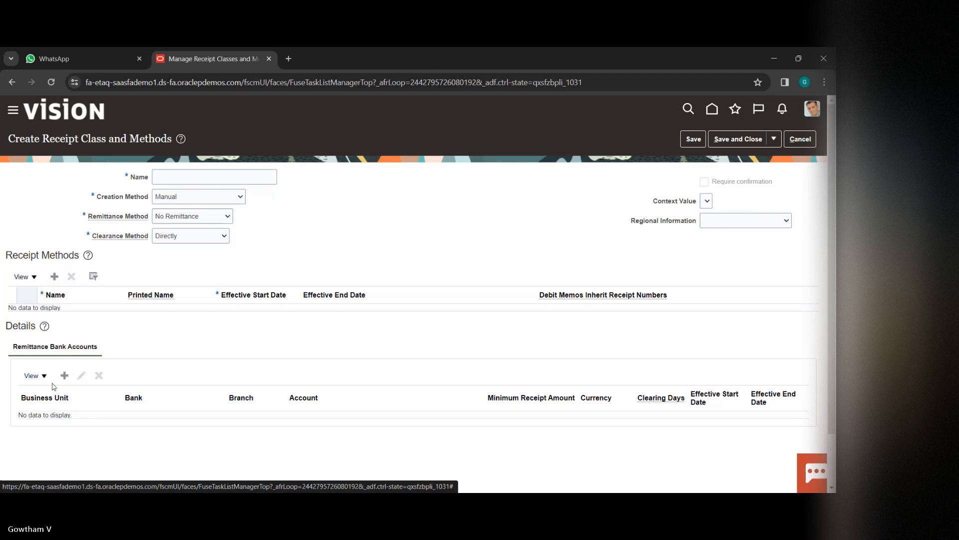
click(55, 276)
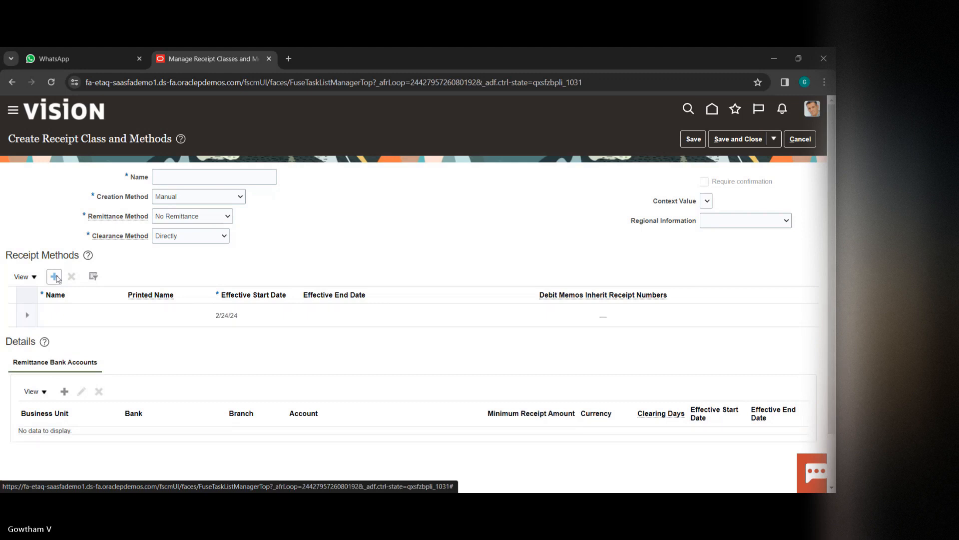
click(64, 391)
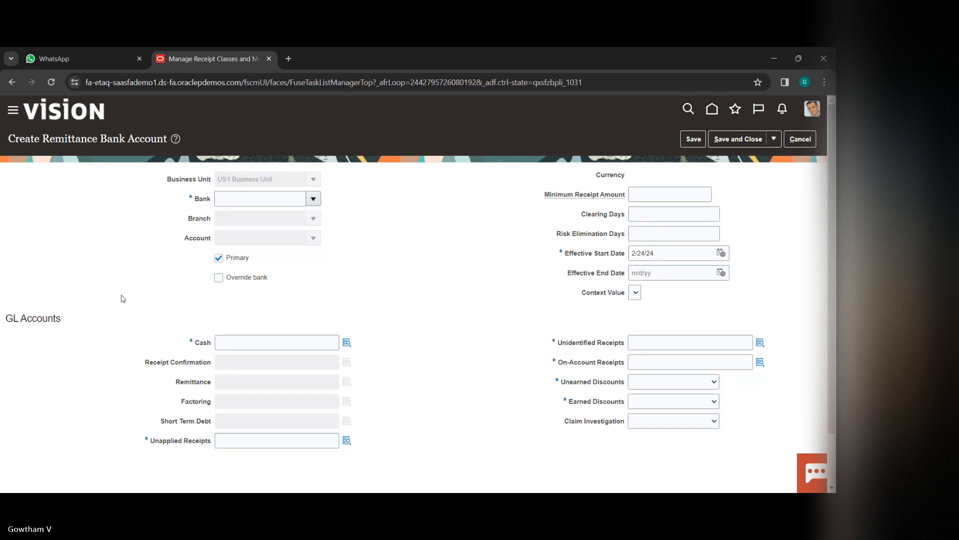
scroll(411, 295, down, 1)
scroll(413, 296, up, 1)
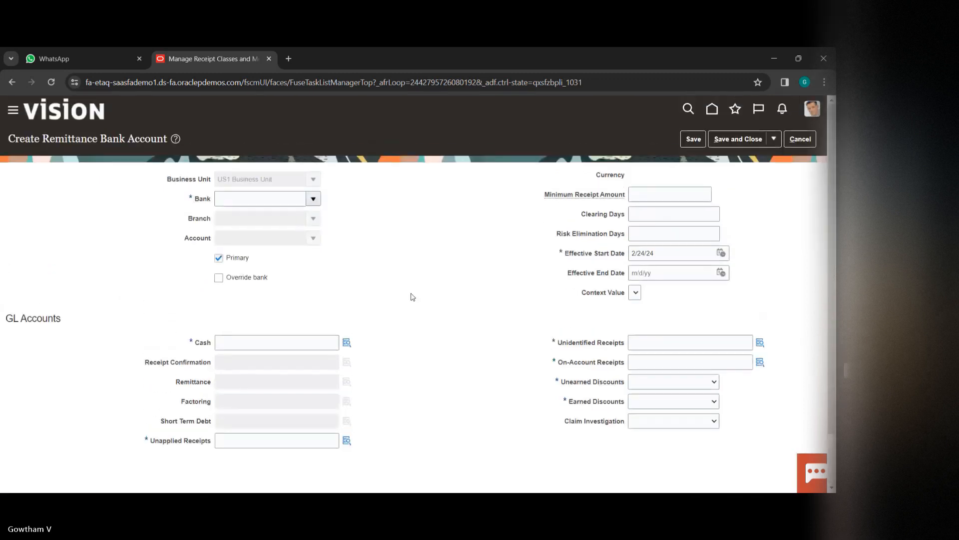
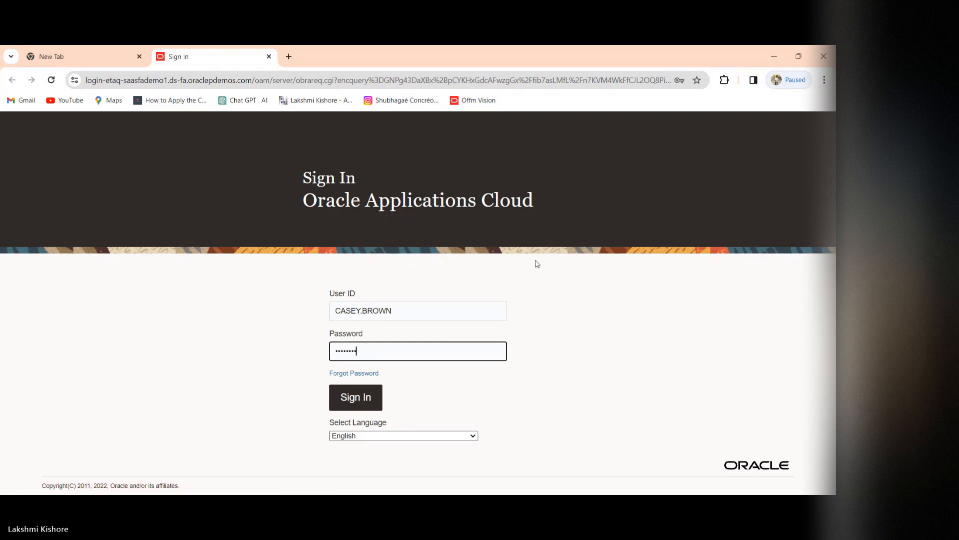
Sign in to Oracle Applications Cloud with the filled-in credentials and dismiss the offer to save the password
click(356, 406)
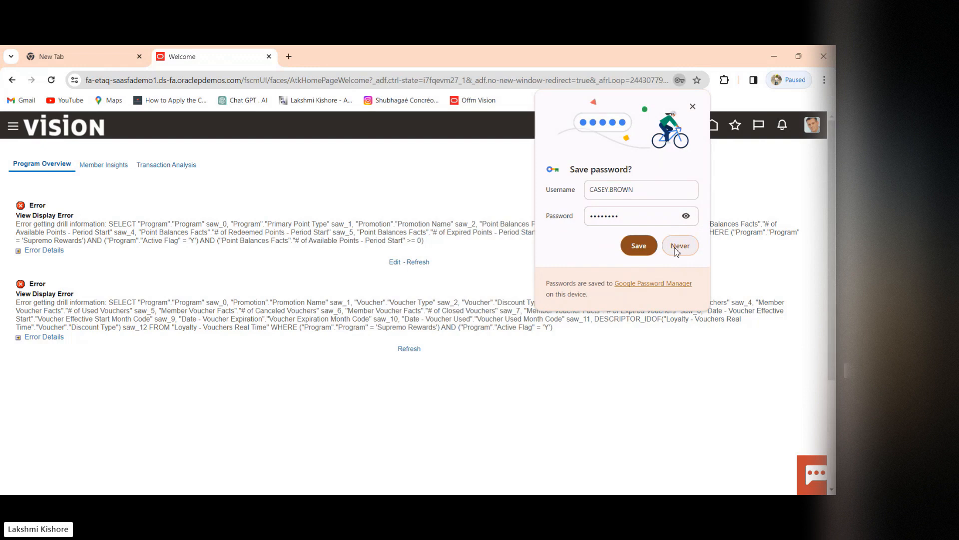
click(694, 107)
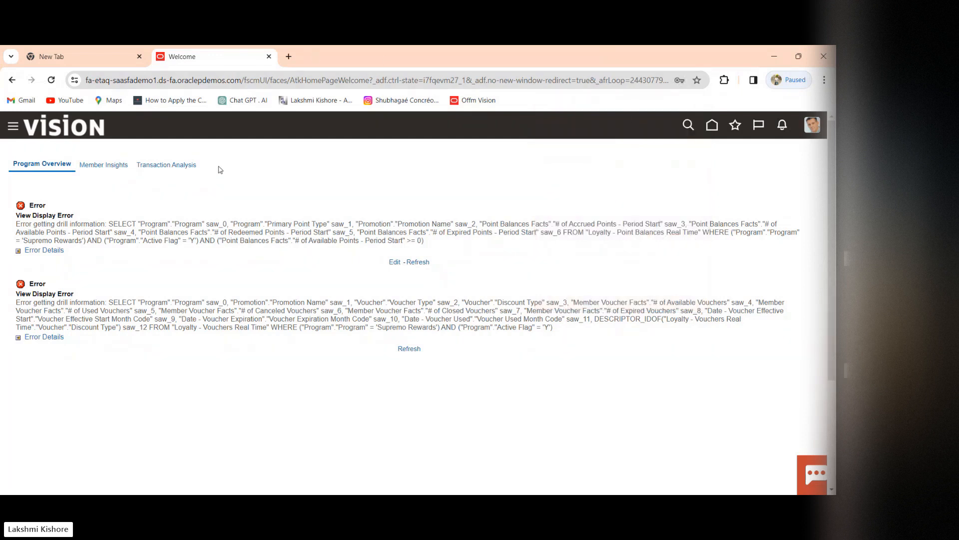
Open Setup and Maintenance from the My Enterprise group
click(13, 129)
scroll(65, 237, down, 5)
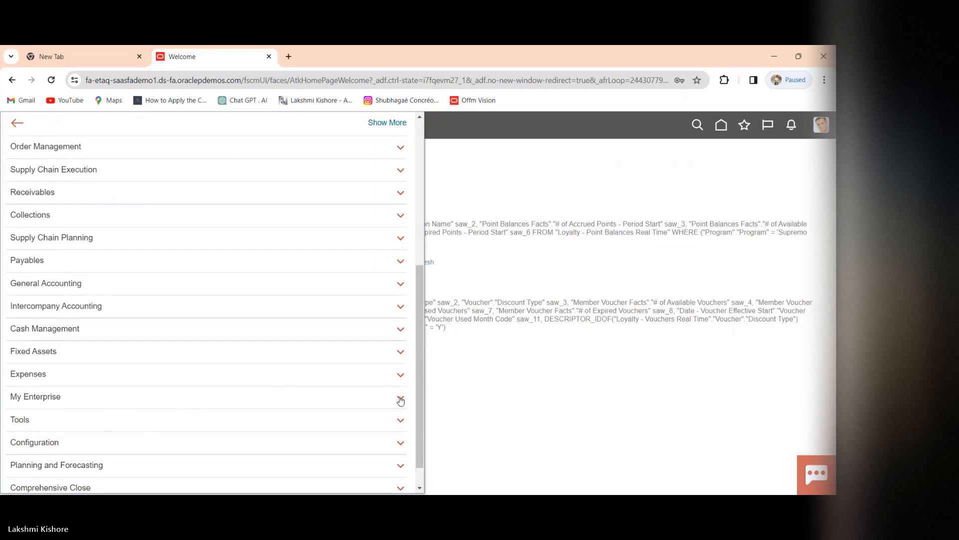
click(400, 399)
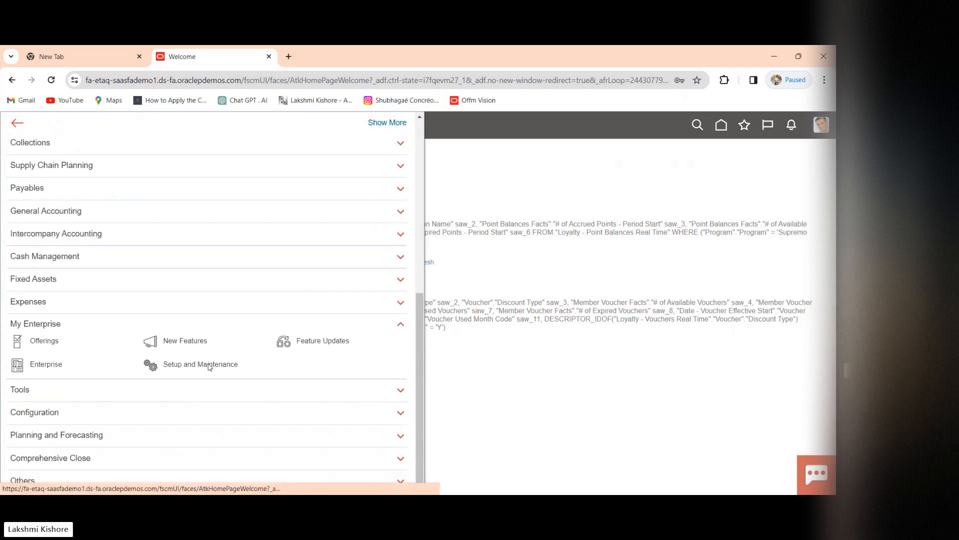
click(210, 365)
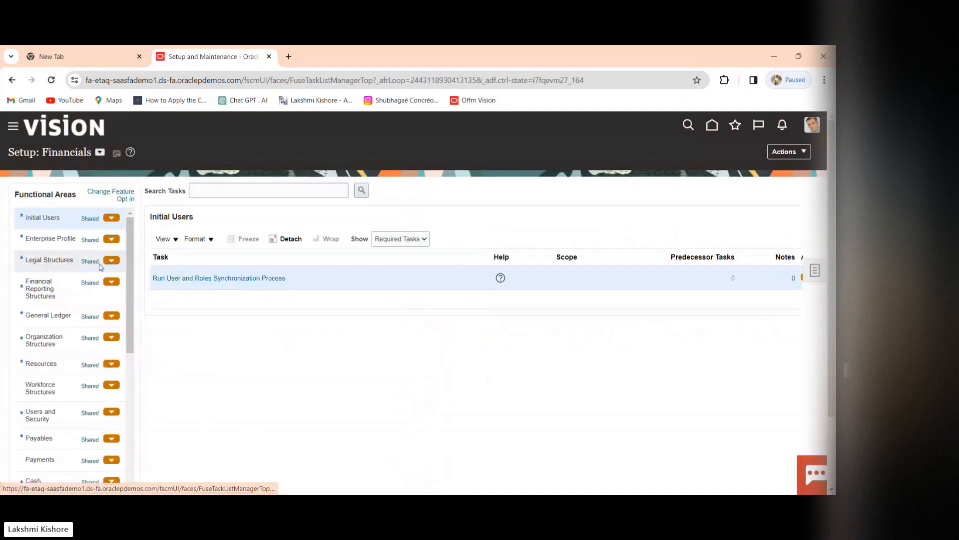
Look through the Financials functional areas and display the tasks of the Payments area
scroll(59, 331, down, 10)
scroll(58, 331, down, 1)
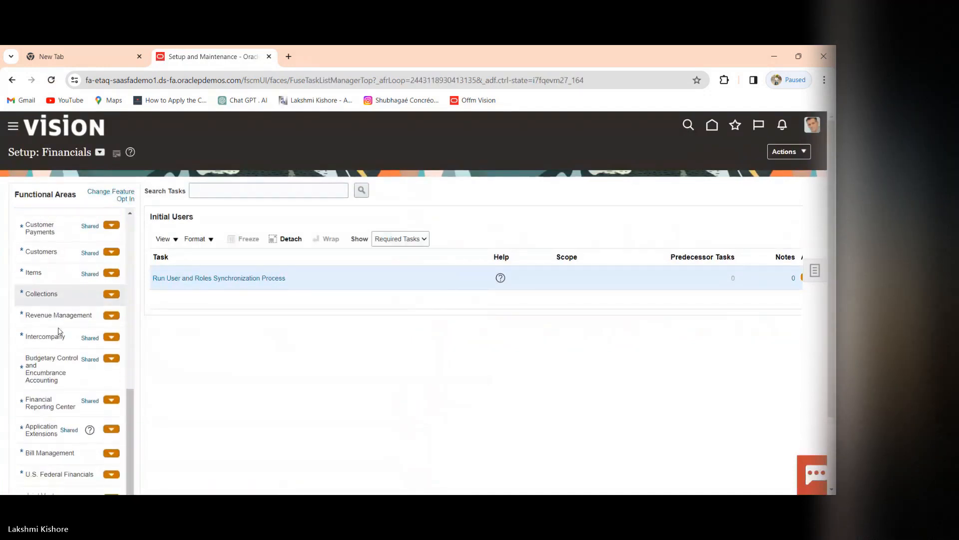
scroll(59, 331, down, 3)
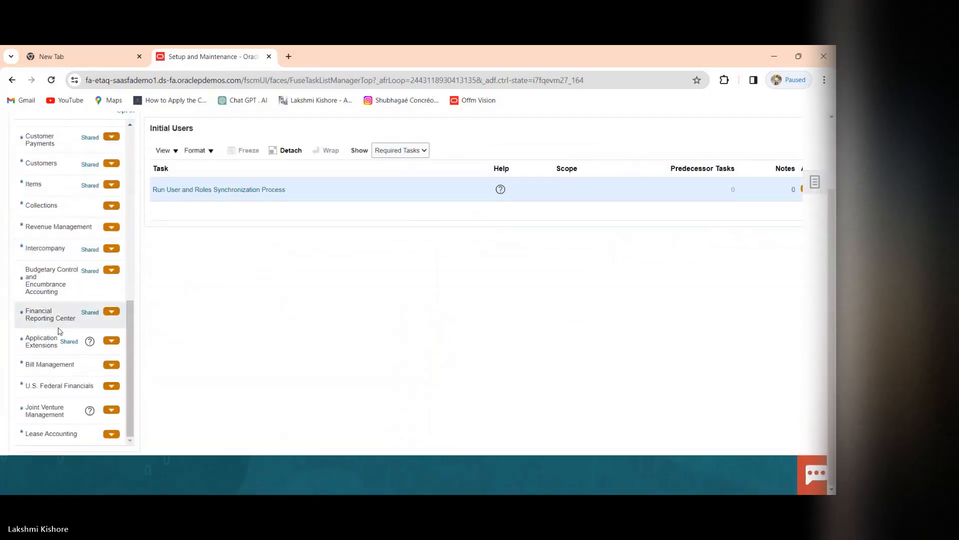
scroll(59, 331, up, 8)
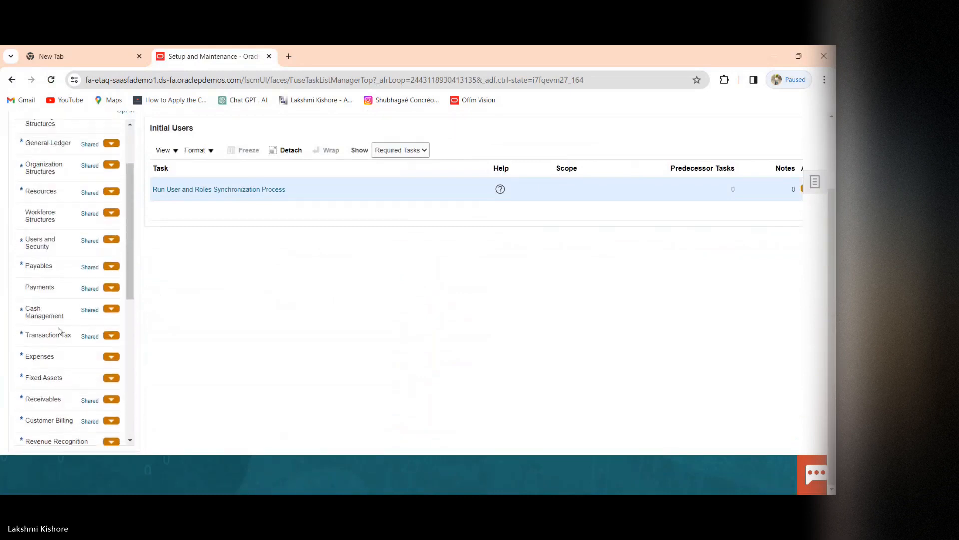
click(45, 289)
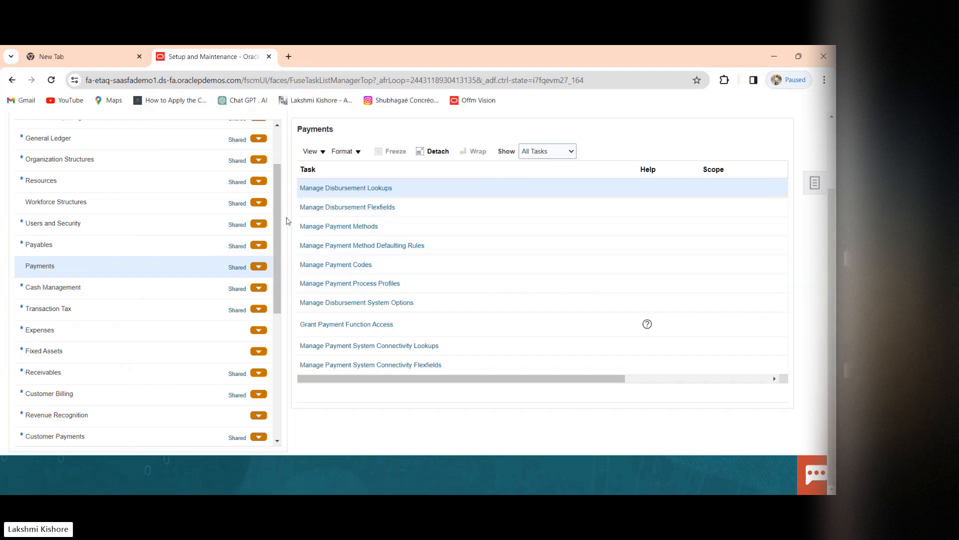
Find the Cash Management functional area and open its Manage Banks task
scroll(233, 207, up, 6)
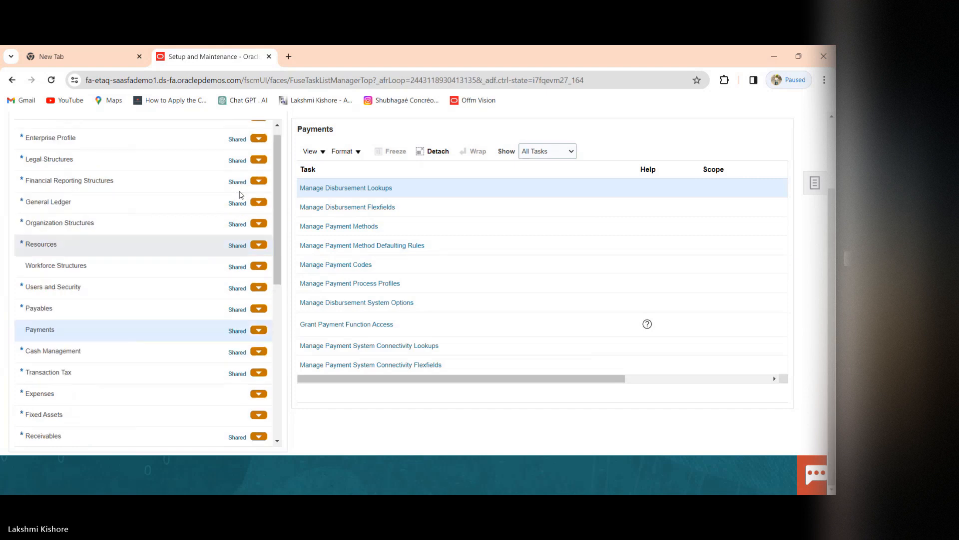
scroll(237, 242, down, 8)
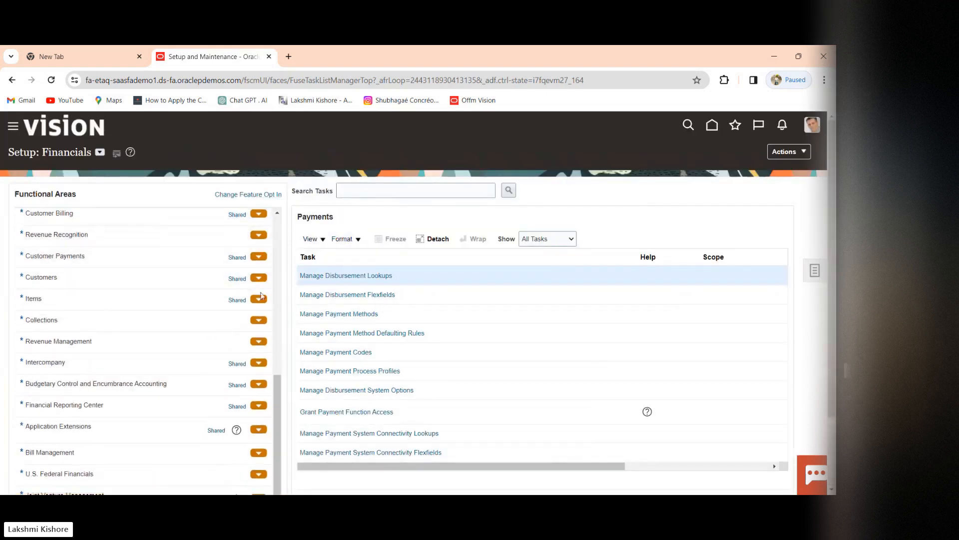
scroll(190, 331, down, 3)
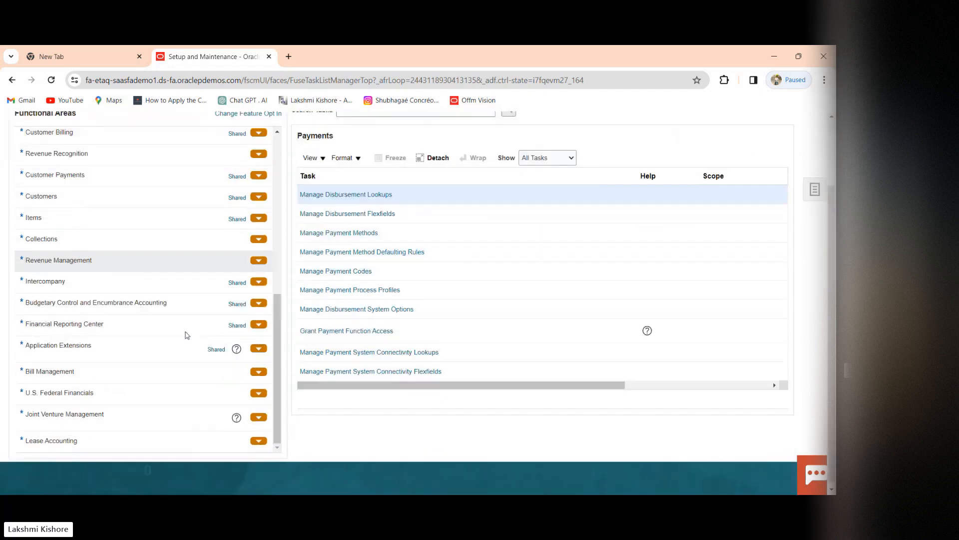
scroll(179, 330, up, 3)
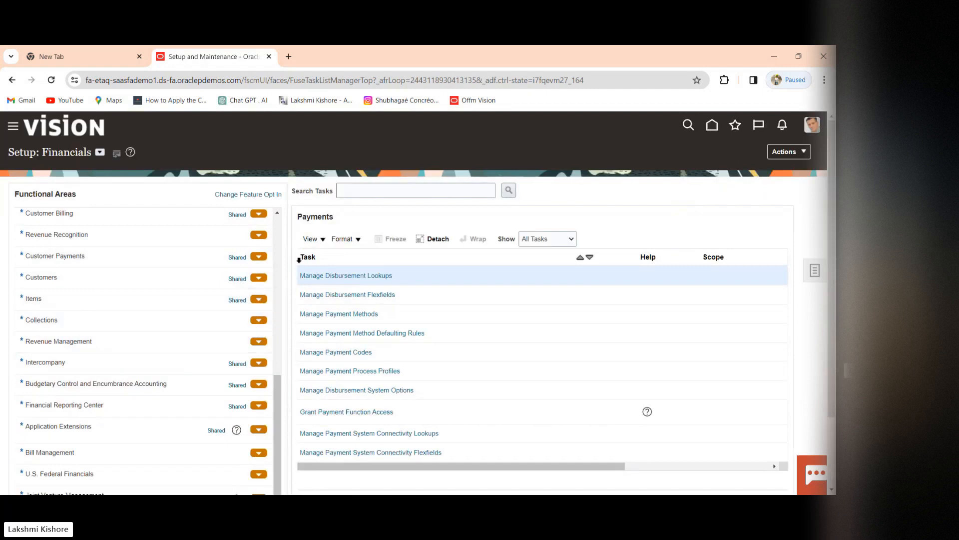
click(280, 233)
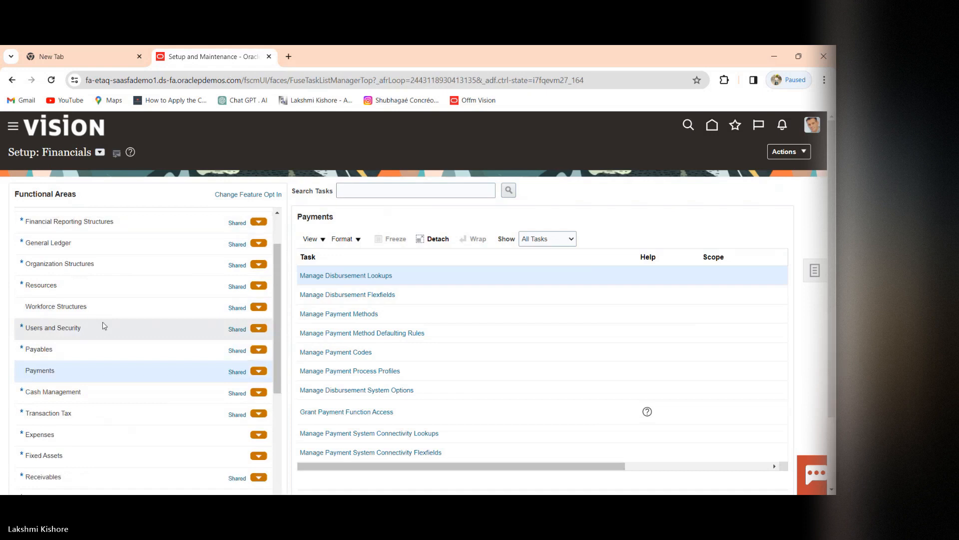
scroll(100, 330, up, 2)
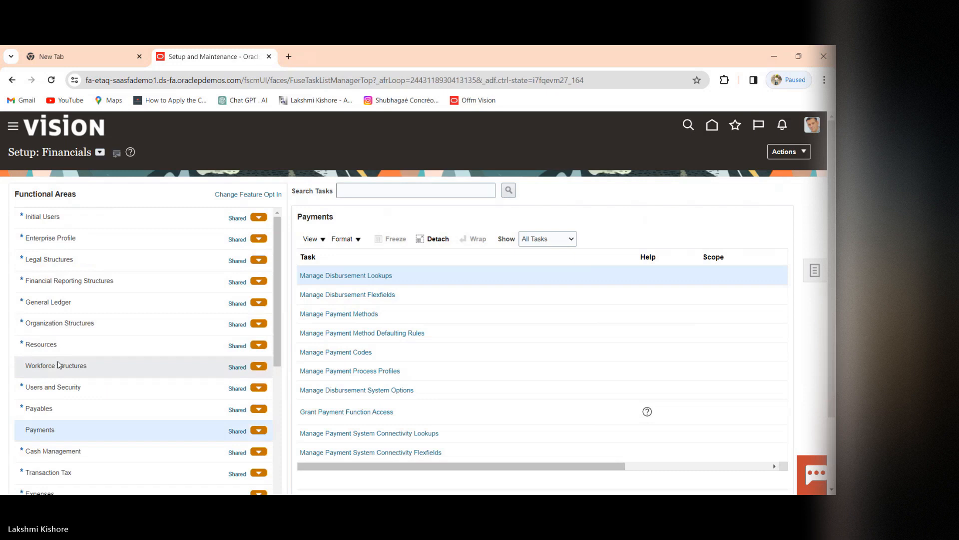
scroll(57, 364, down, 2)
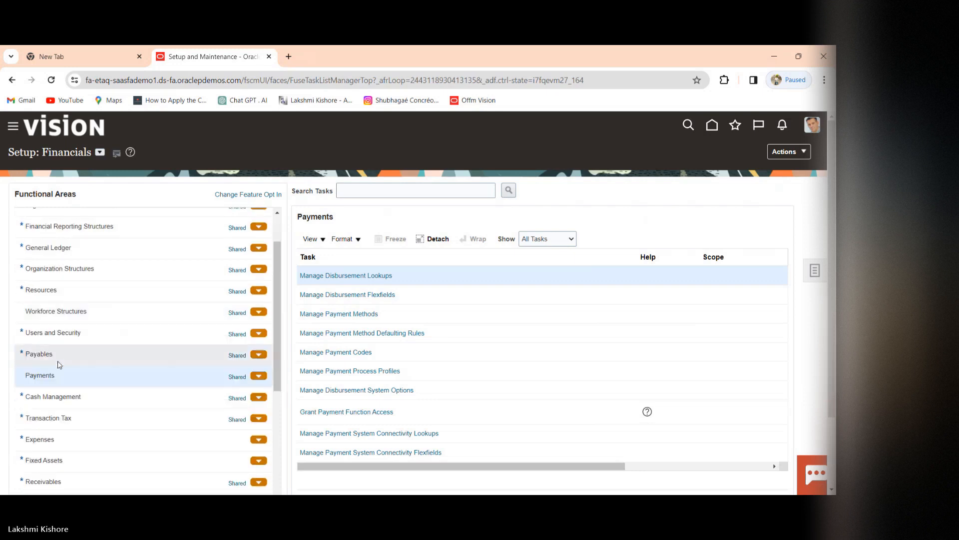
click(49, 403)
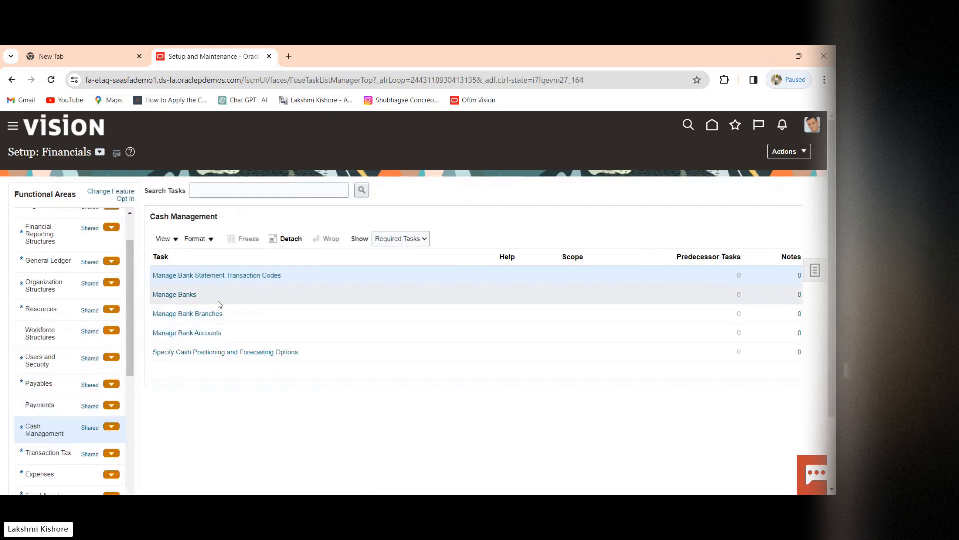
click(183, 294)
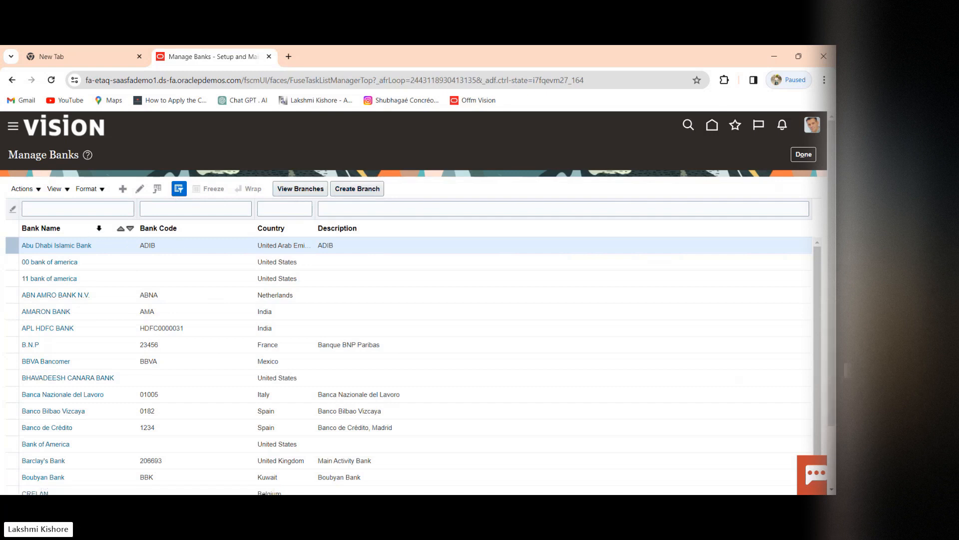
Start creating a new bank and set its country to United States
click(123, 190)
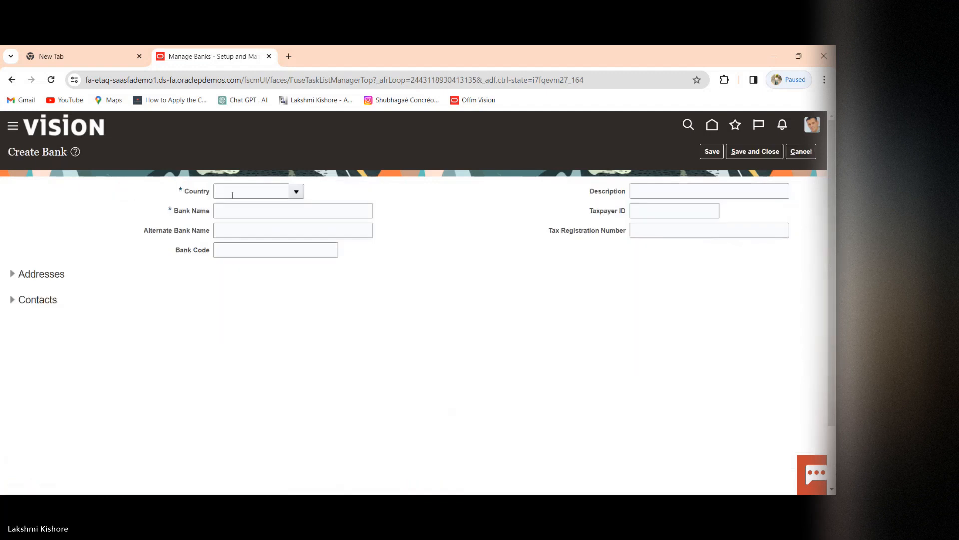
click(296, 192)
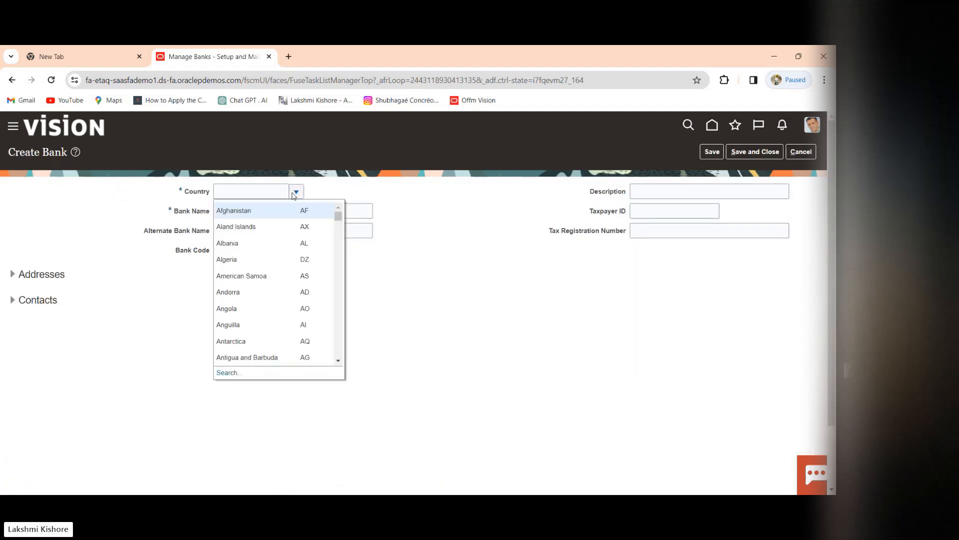
click(247, 192)
text(u)
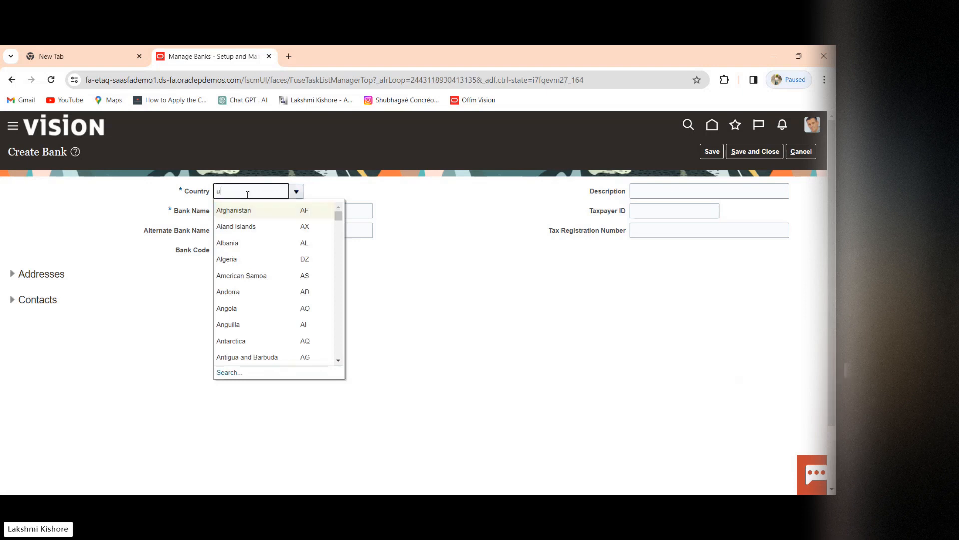
text(s)
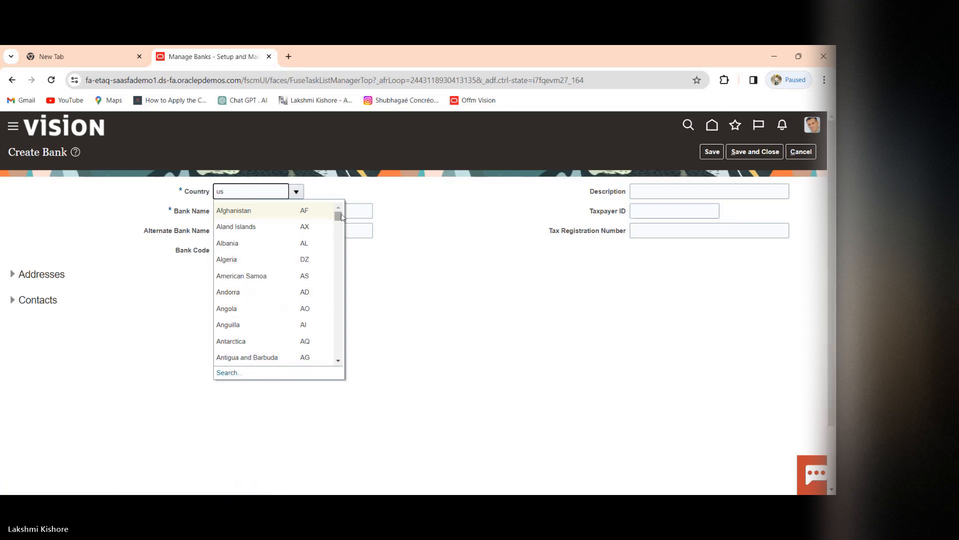
drag(339, 218, 336, 346)
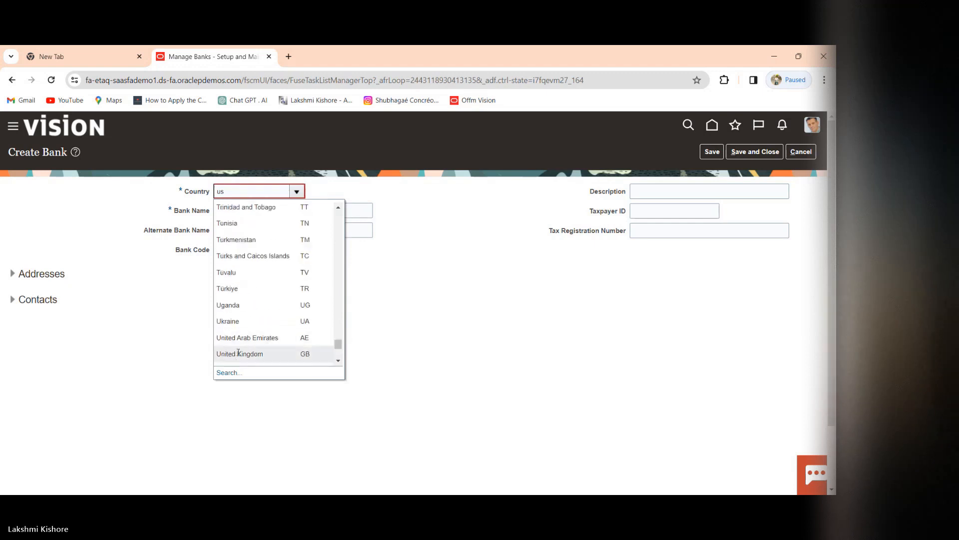
scroll(242, 342, down, 1)
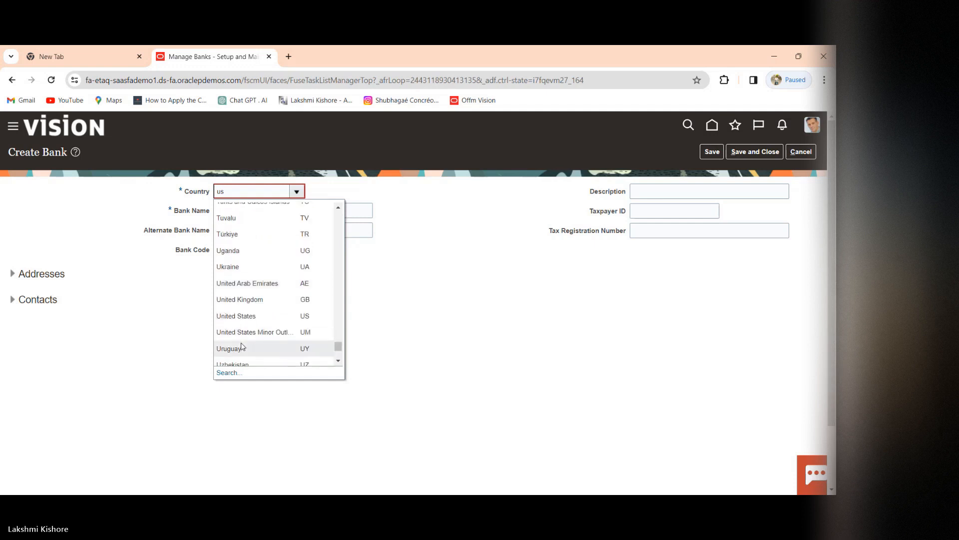
click(243, 316)
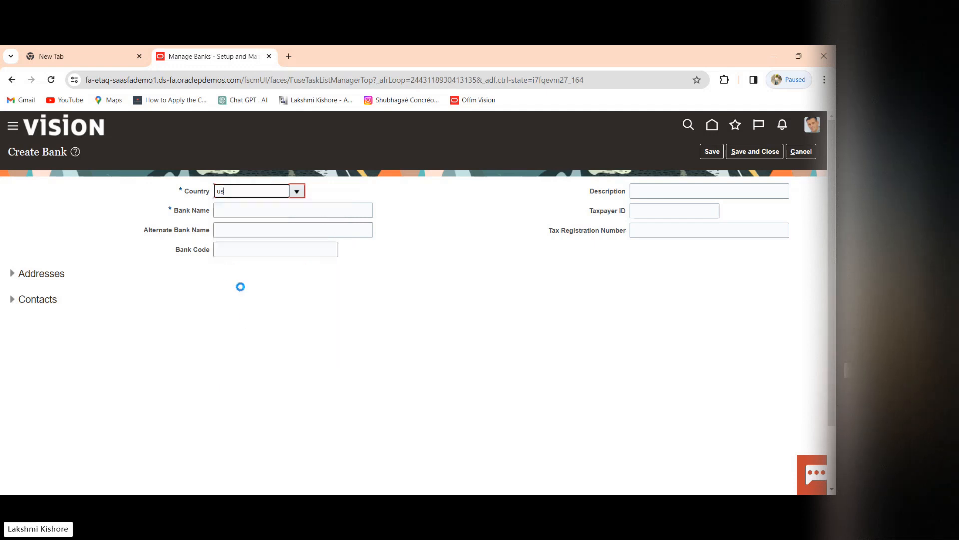
Name the new bank "77BNY Mellon", save and close it, and dismiss the confirmation
click(230, 216)
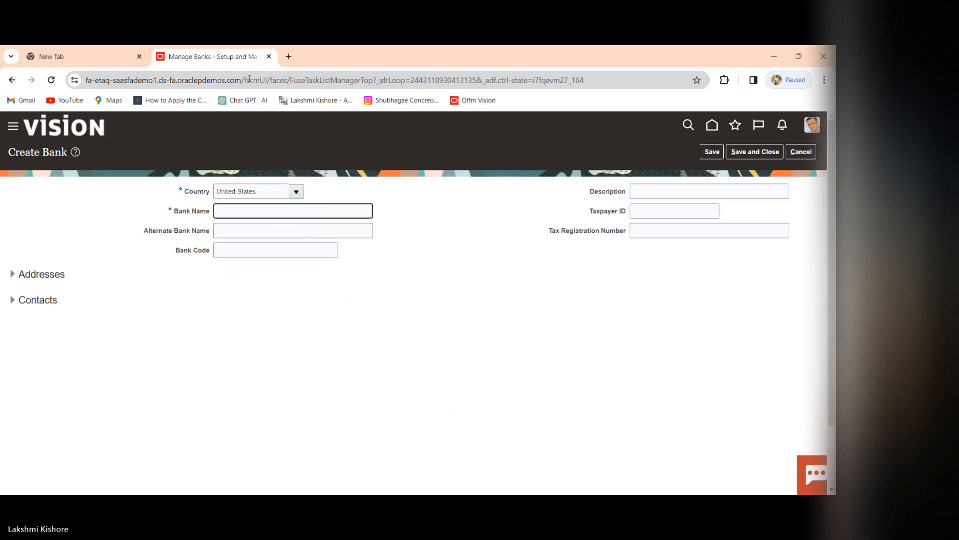
text(77)
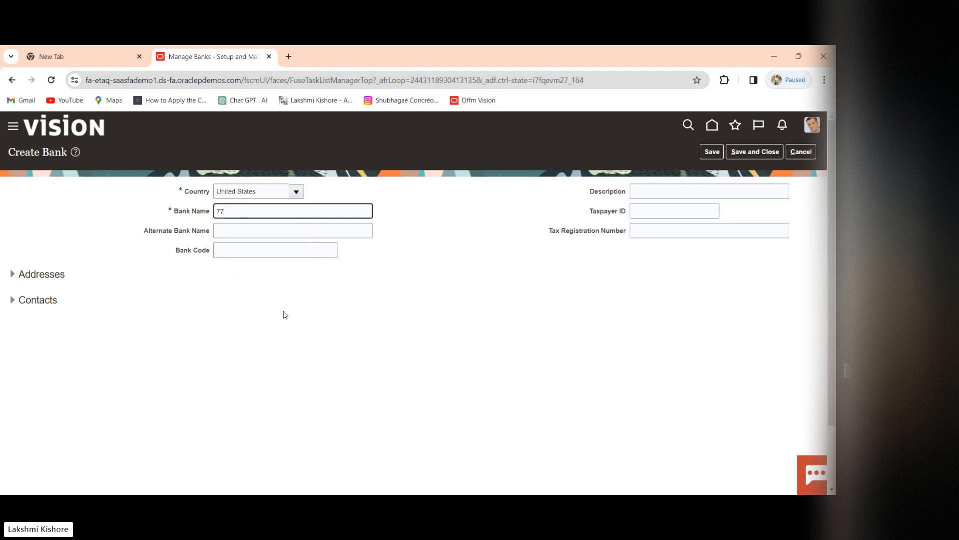
click(387, 504)
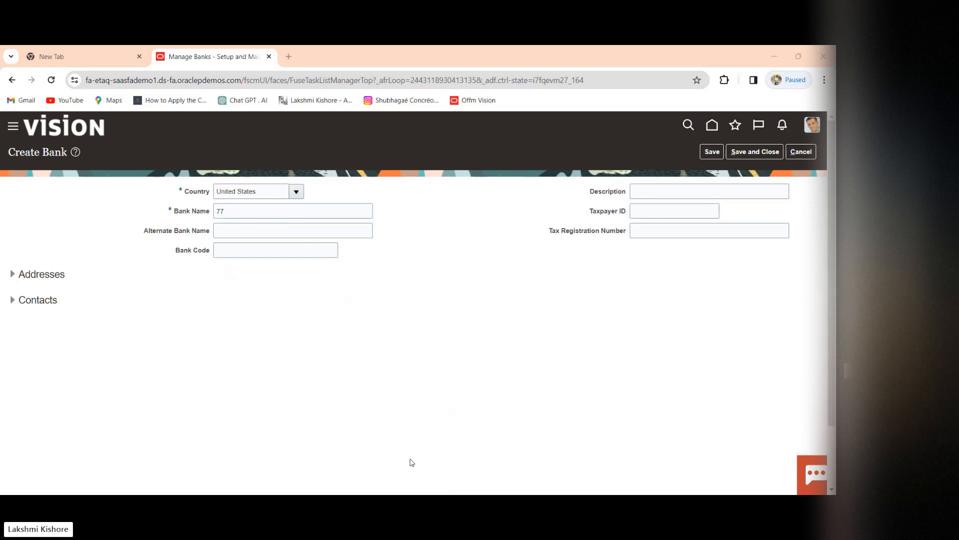
click(253, 216)
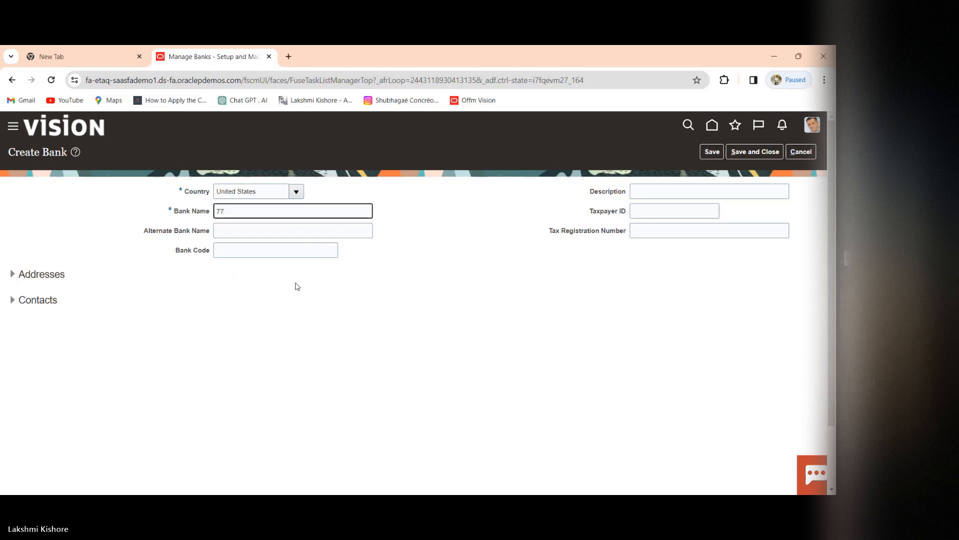
text(BNY Mellon)
click(271, 230)
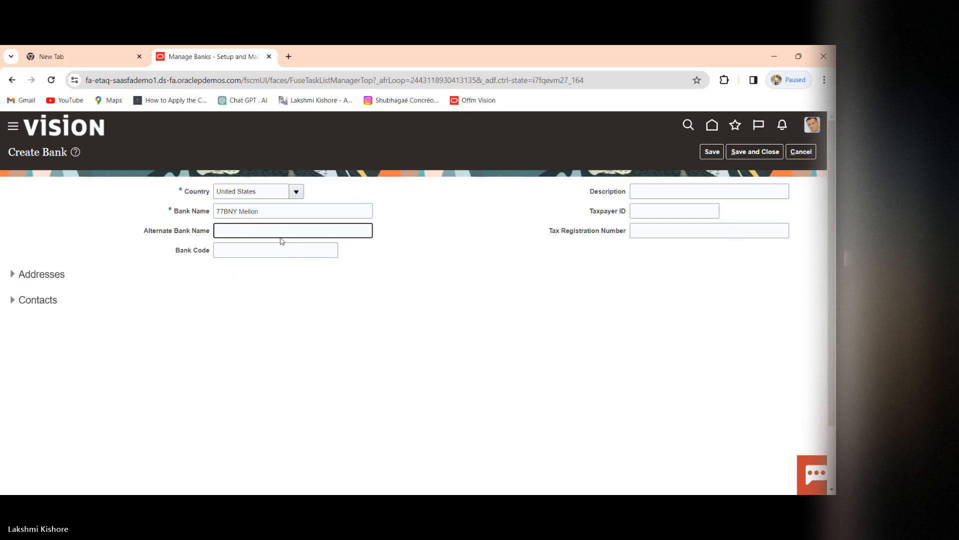
click(751, 151)
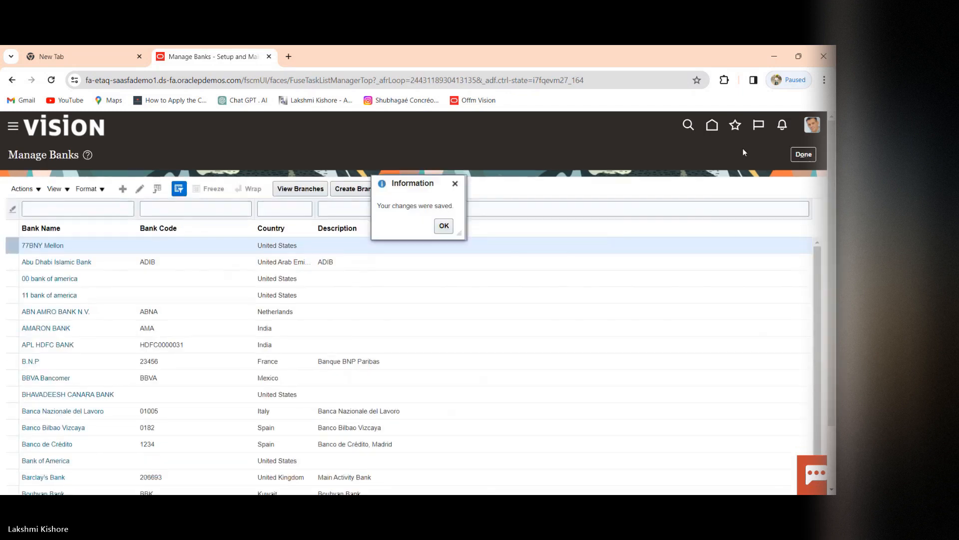
click(444, 226)
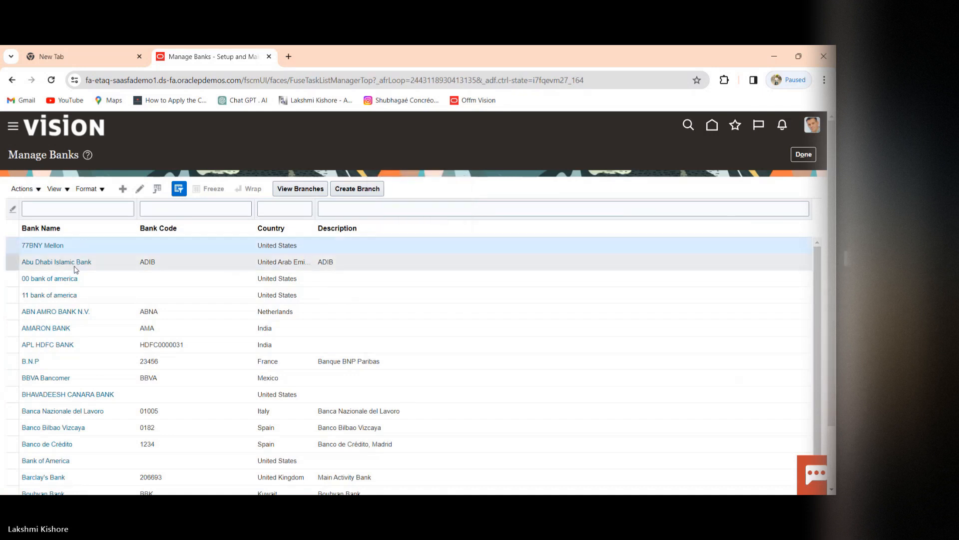
Open the branch list of bank "77BNY Mellon" and discard the blank bank account form
click(364, 191)
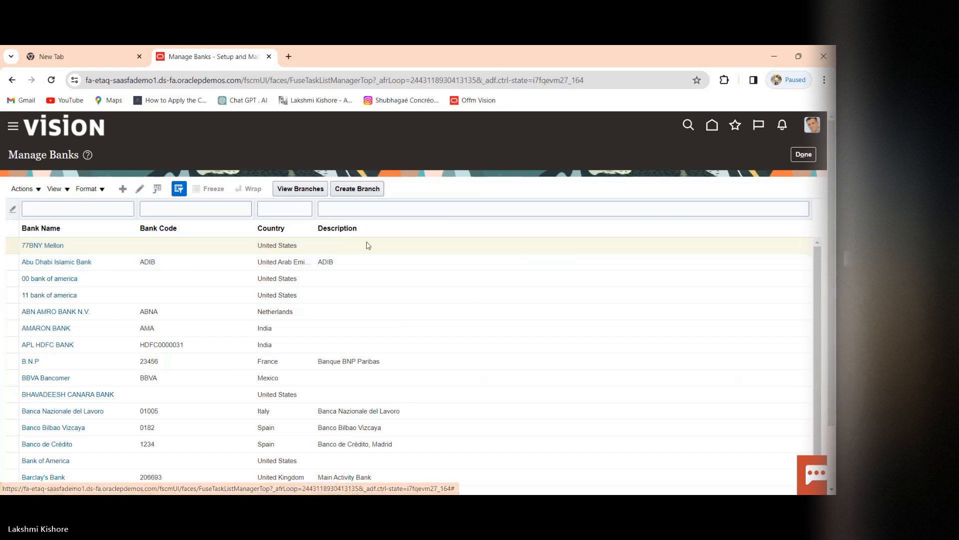
click(78, 252)
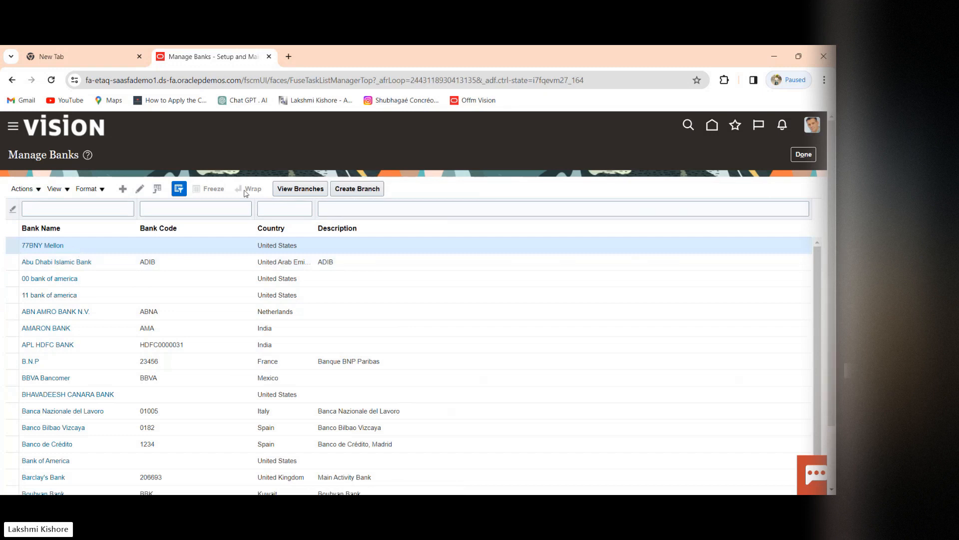
click(291, 192)
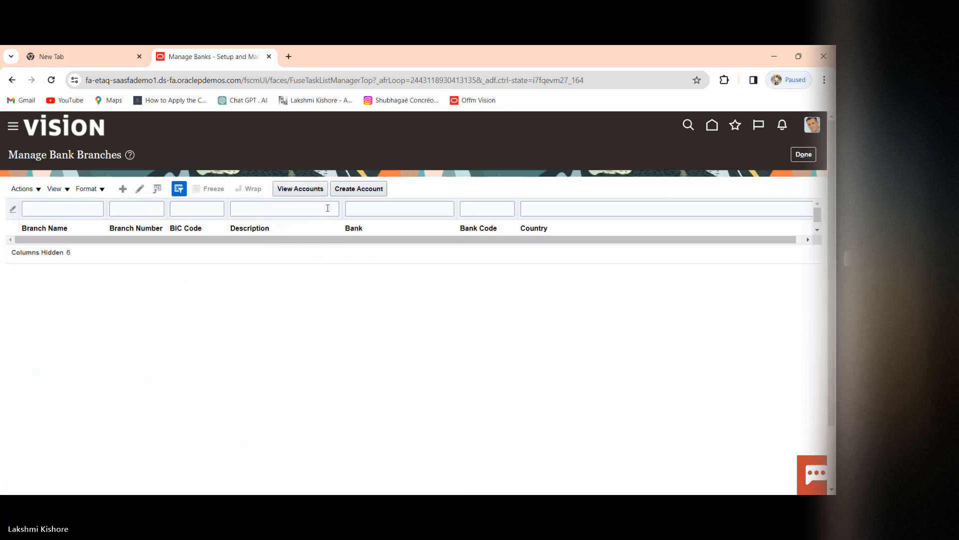
click(347, 190)
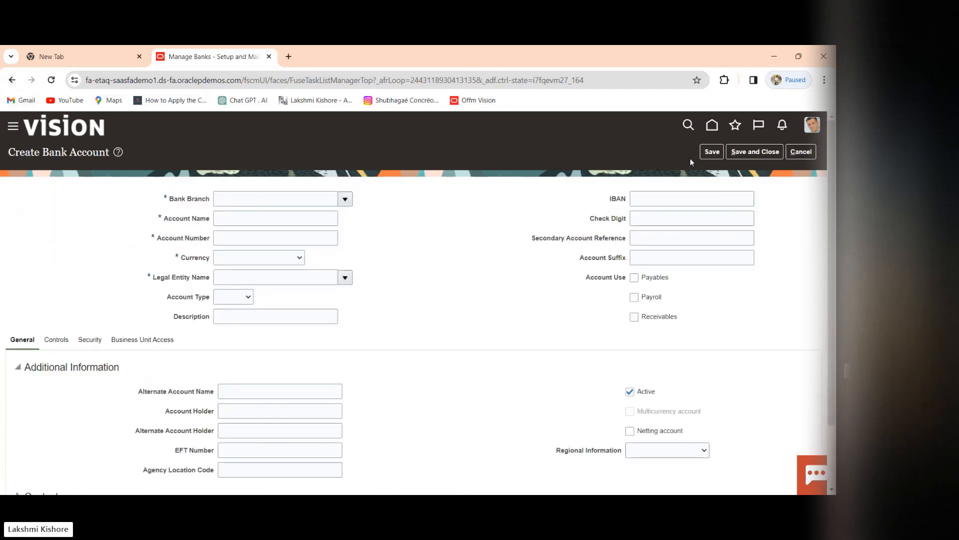
click(800, 151)
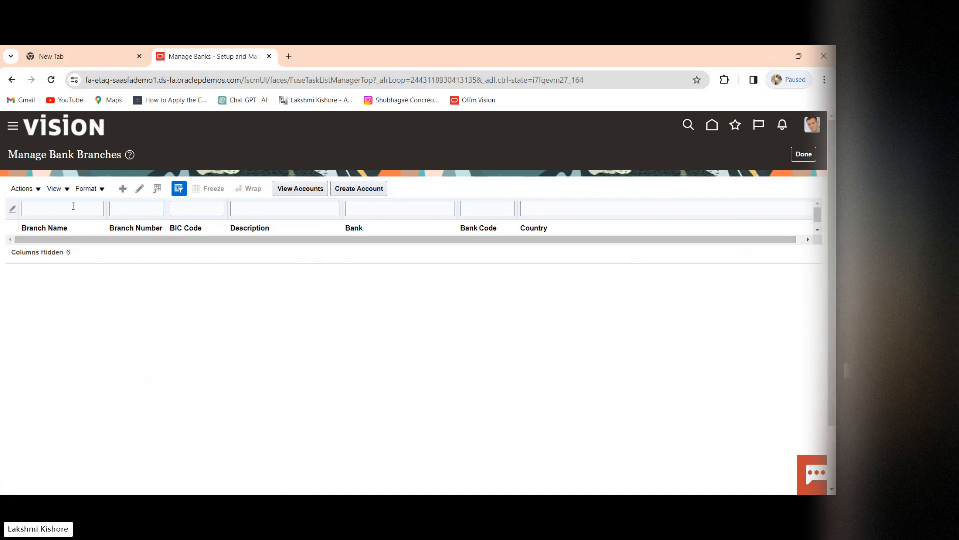
Start a new bank branch, assign it to bank "77BNY Mellon", and name it "NY Branch"
click(126, 191)
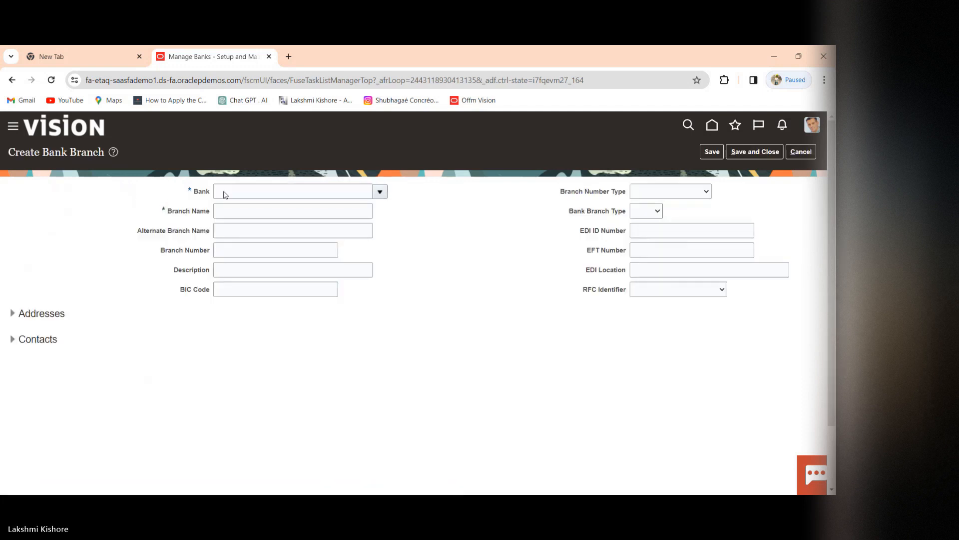
click(379, 191)
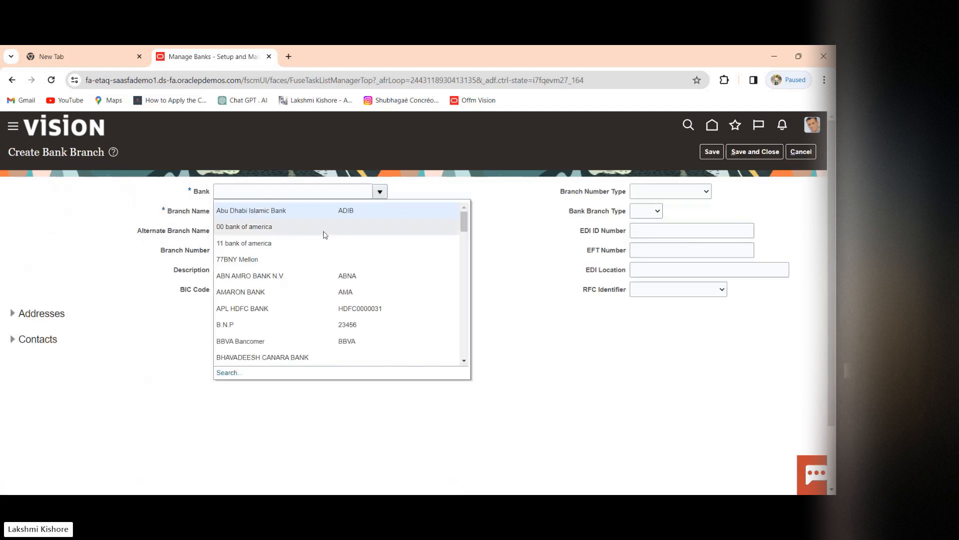
click(226, 257)
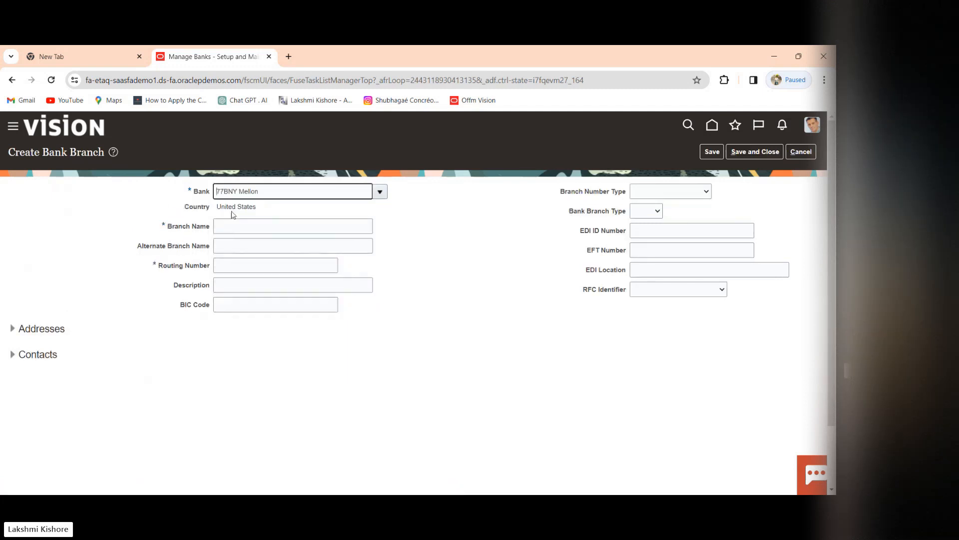
click(233, 224)
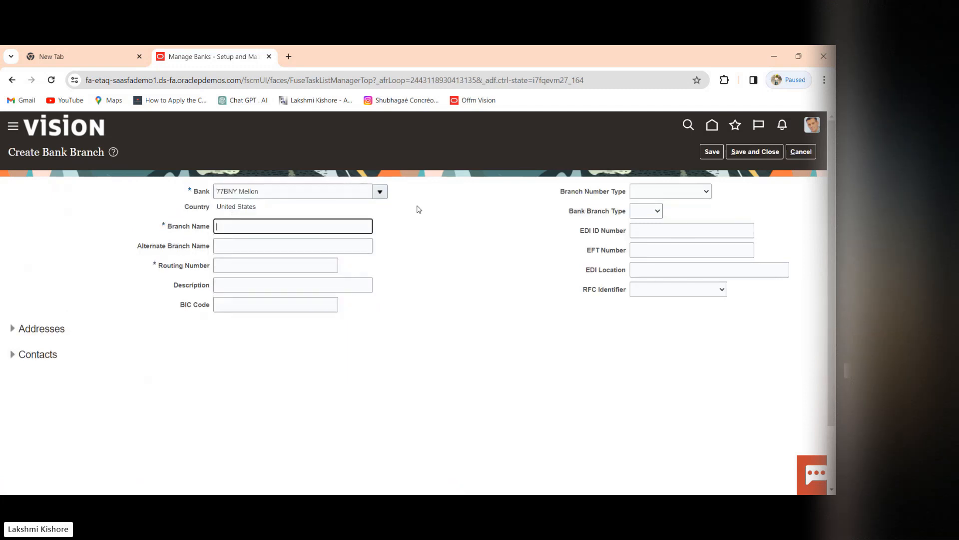
text(NY )
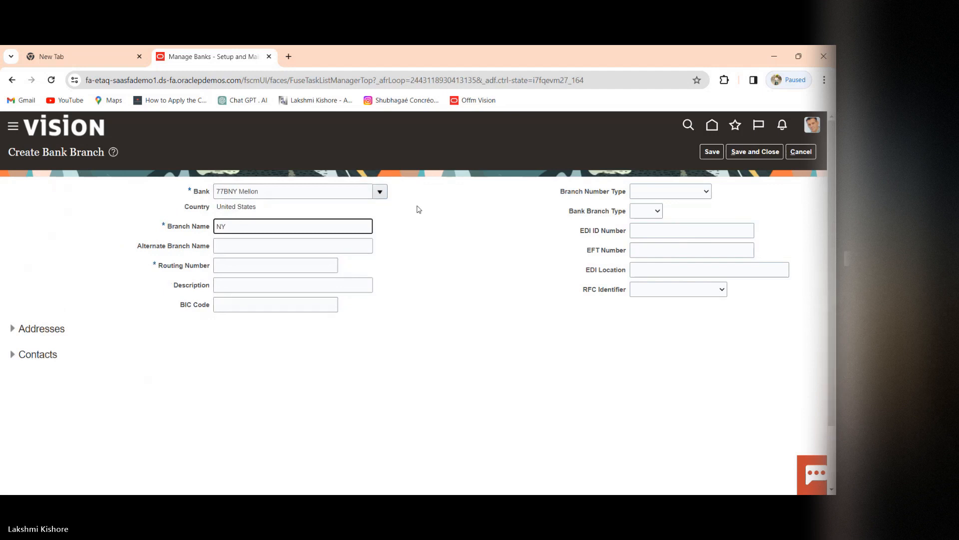
text(Branch)
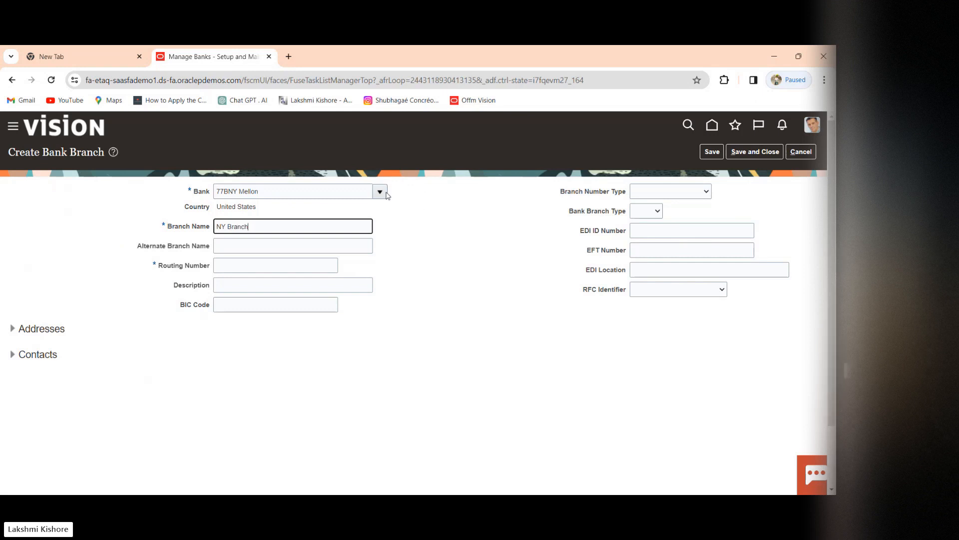
click(280, 244)
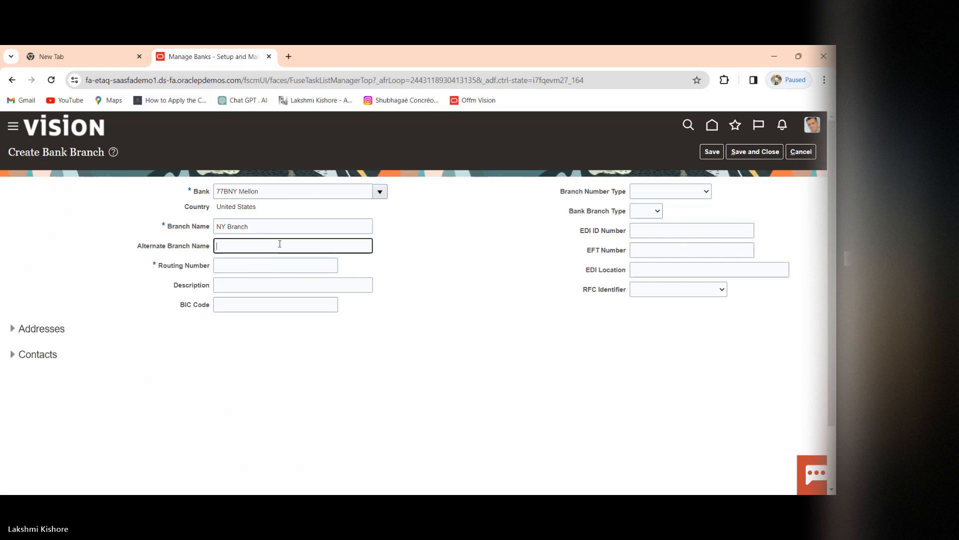
Try to save the branch with routing number 12345 and dismiss the resulting dialog
click(257, 266)
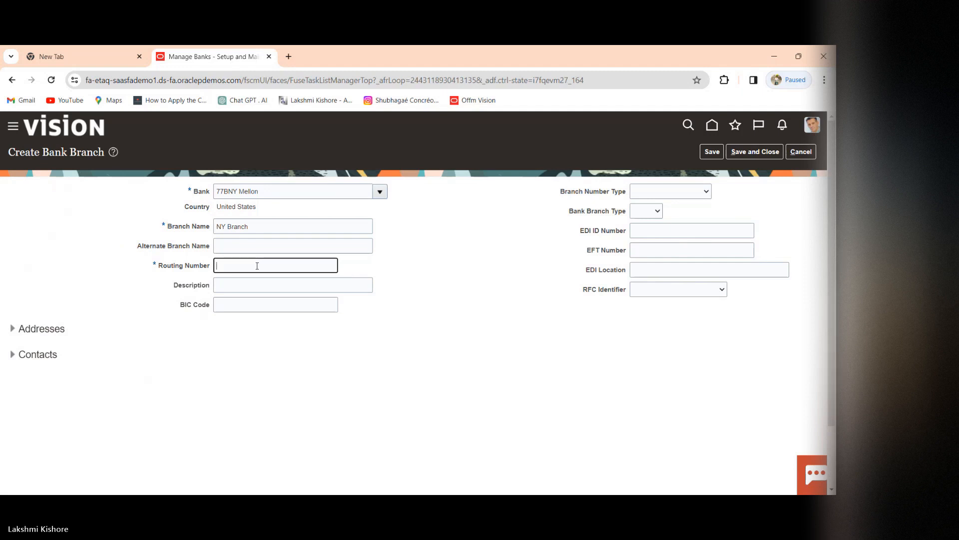
text(12345)
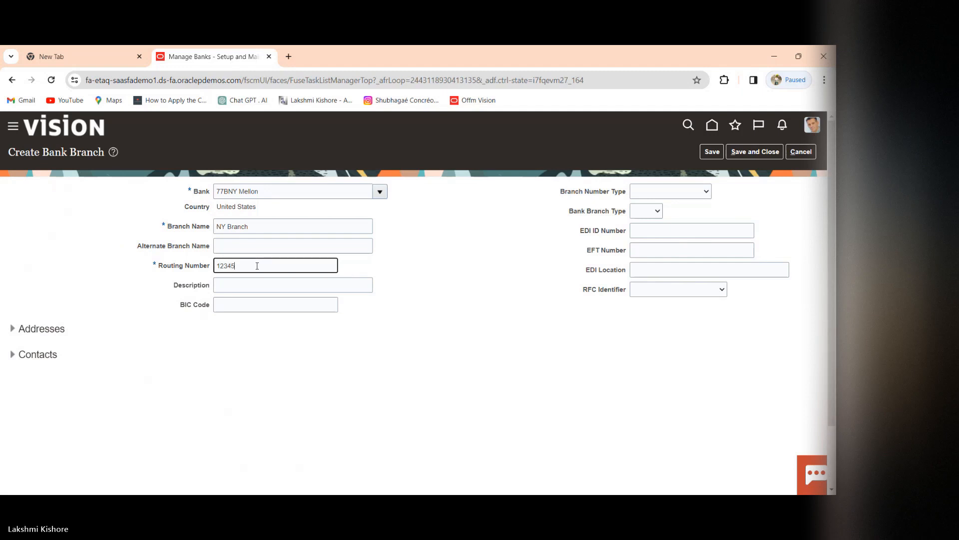
click(740, 154)
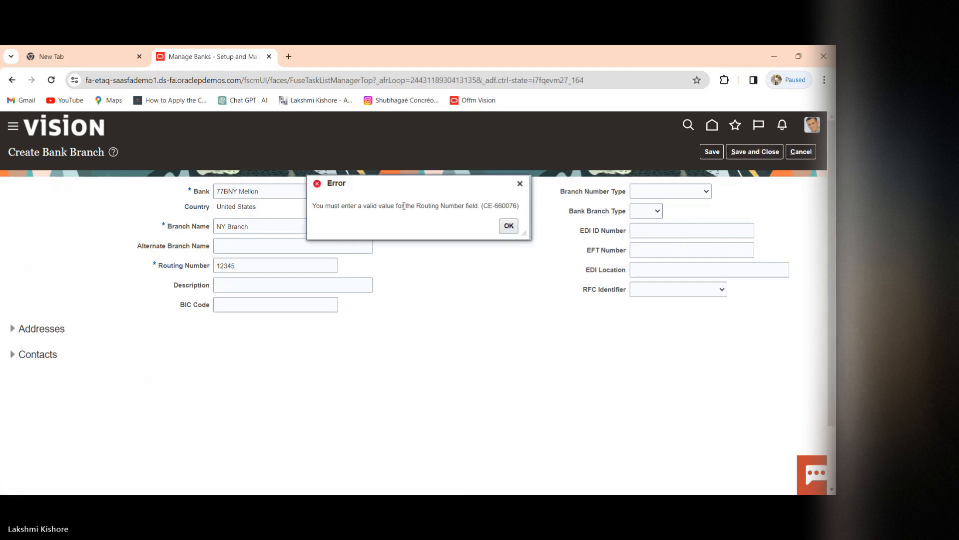
click(515, 229)
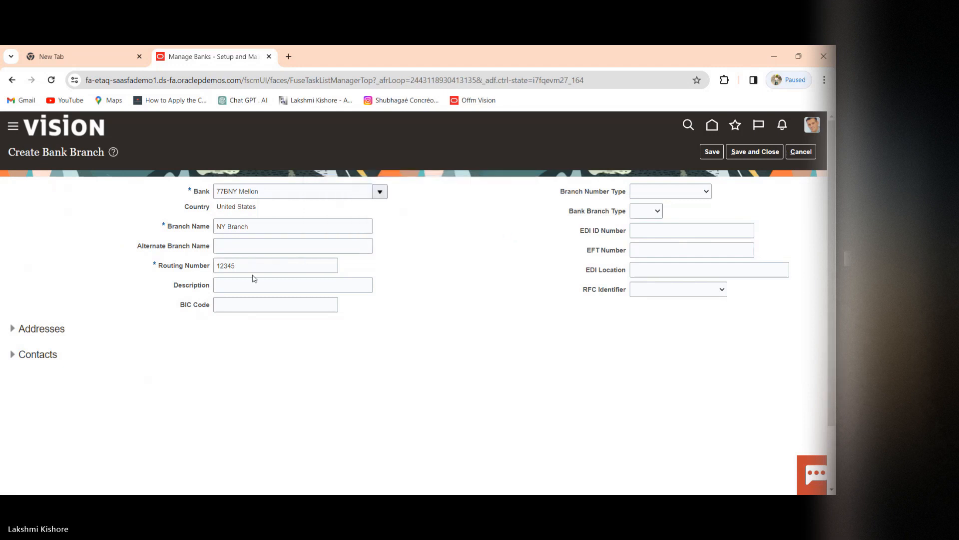
Set the branch's routing number to 061000052, save and close it, and return to the bank list
drag(253, 265, 103, 267)
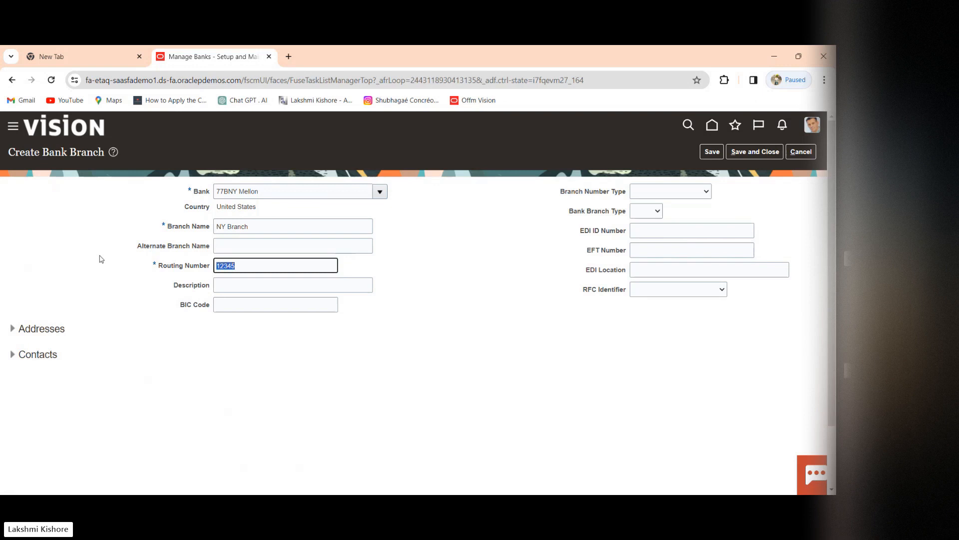
key(BackSpace)
text(061)
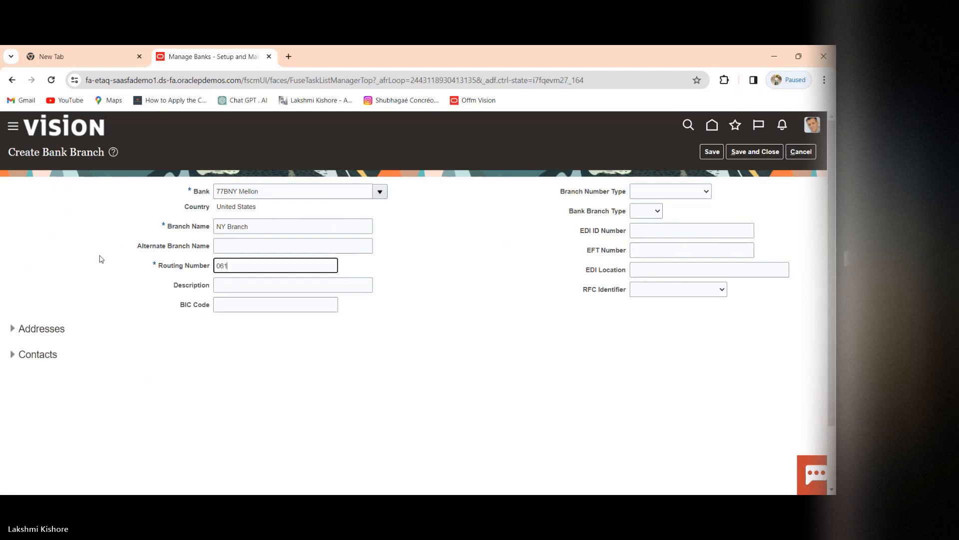
text(000052)
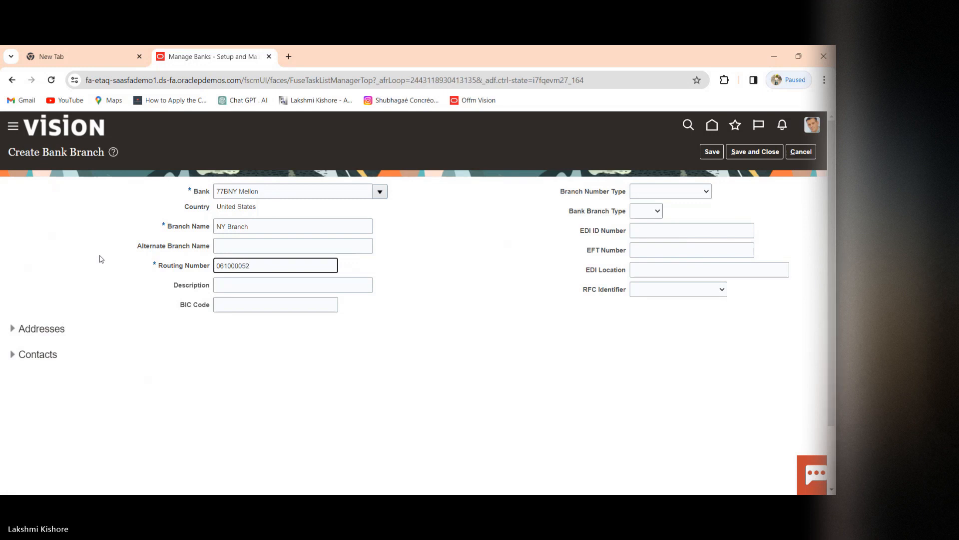
click(750, 151)
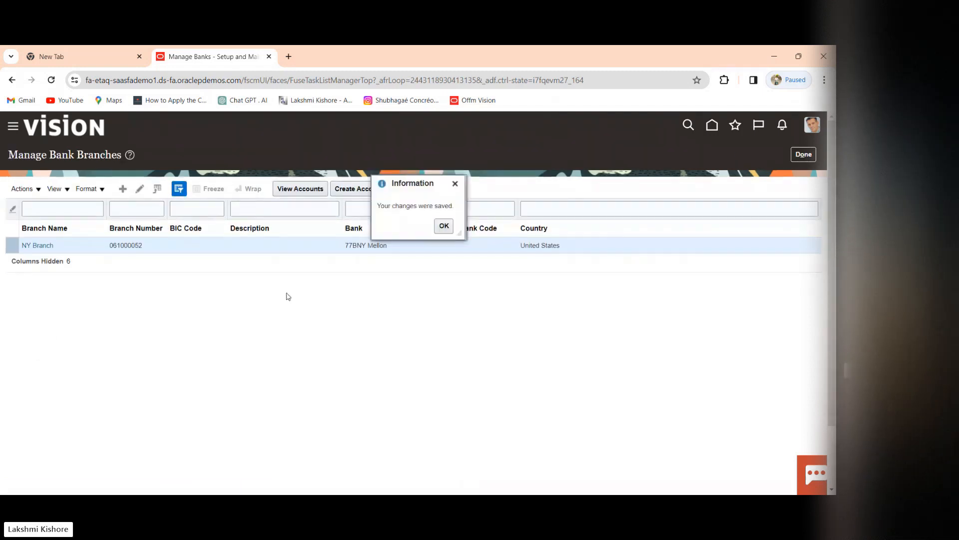
click(448, 226)
click(803, 155)
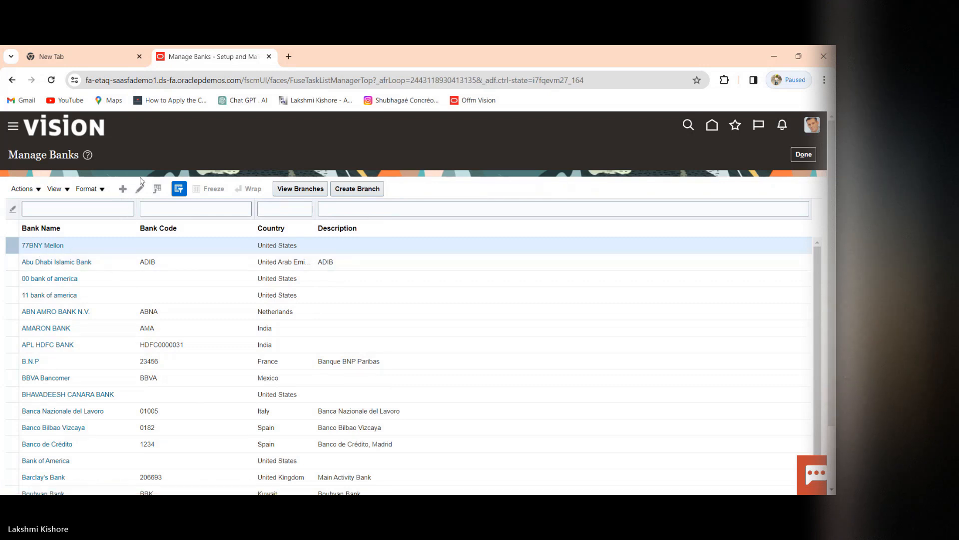
click(123, 188)
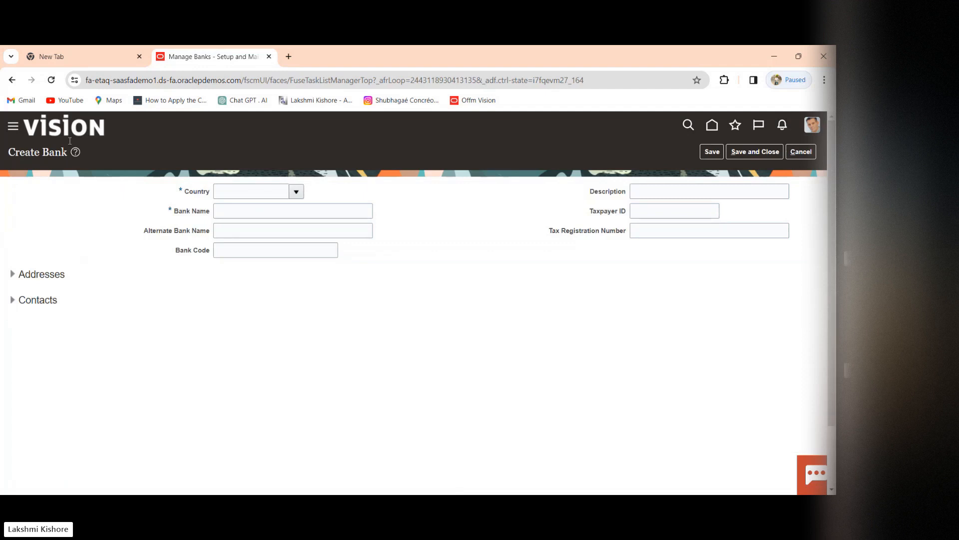
click(805, 153)
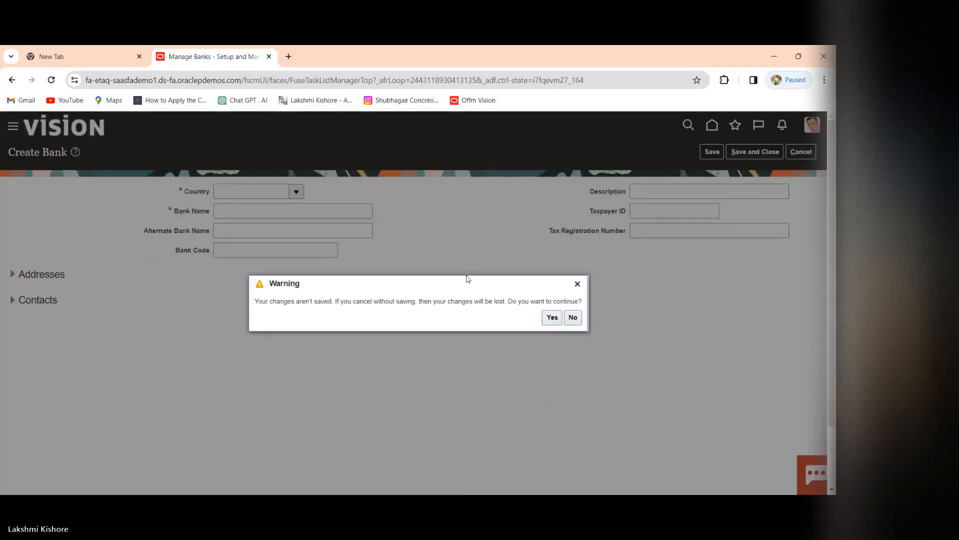
click(553, 319)
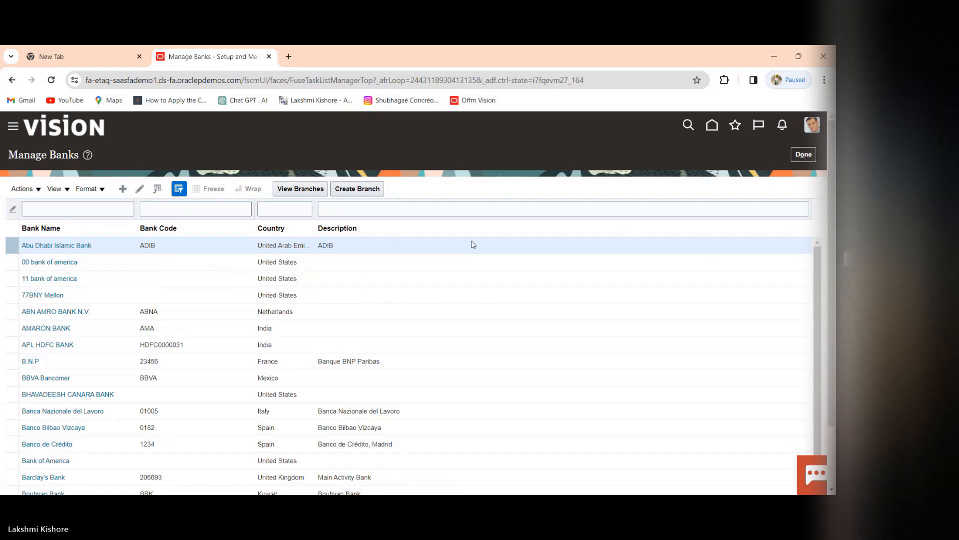
click(30, 295)
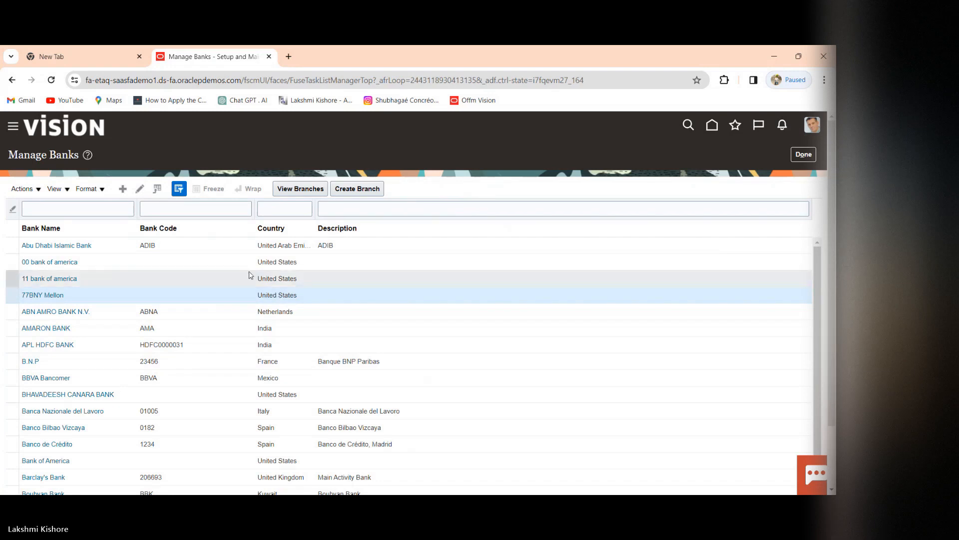
click(292, 188)
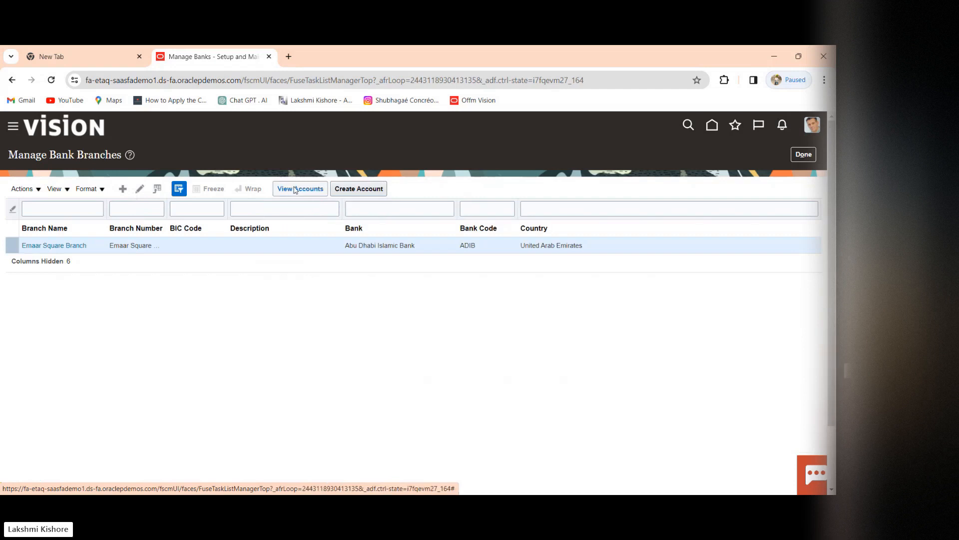
click(805, 155)
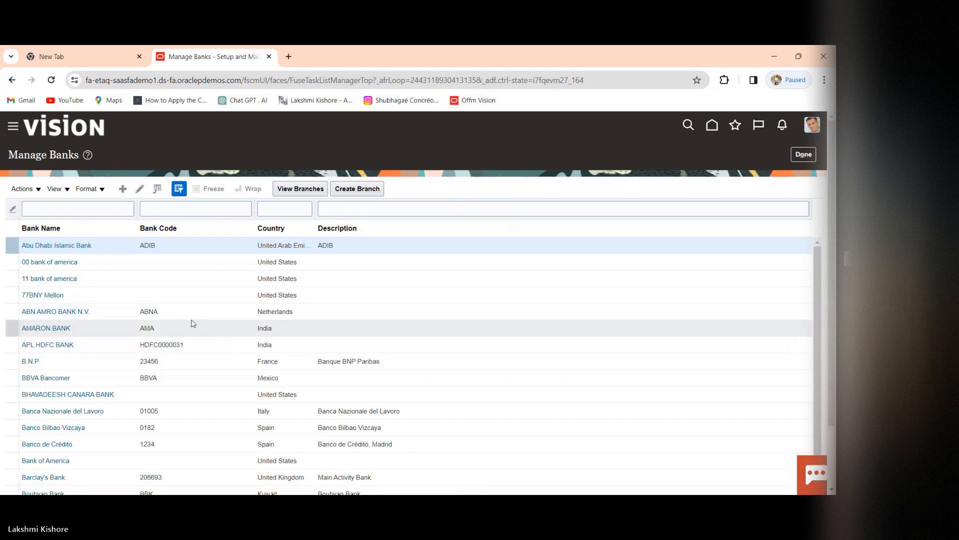
Open the branches of bank "77BNY Mellon" and start a new bank account for NY Branch
click(200, 296)
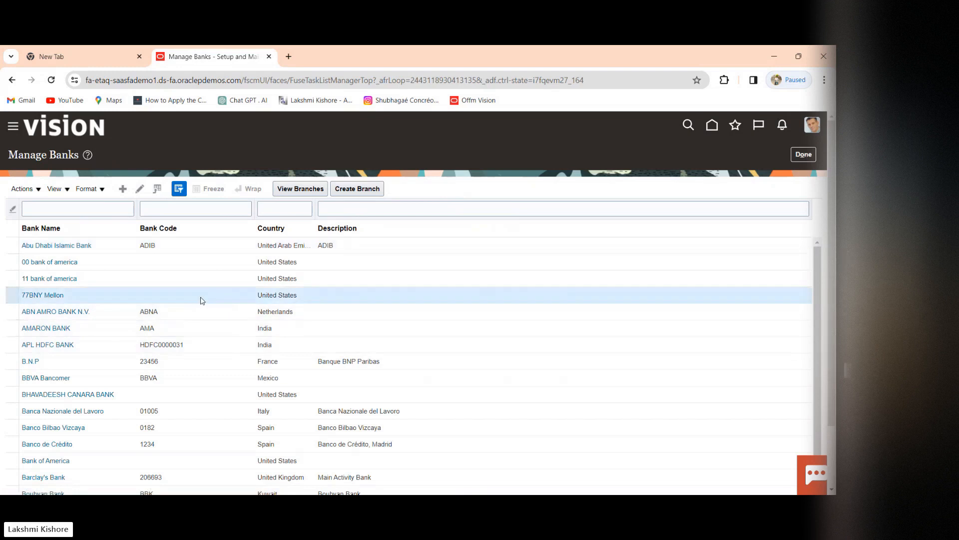
click(282, 193)
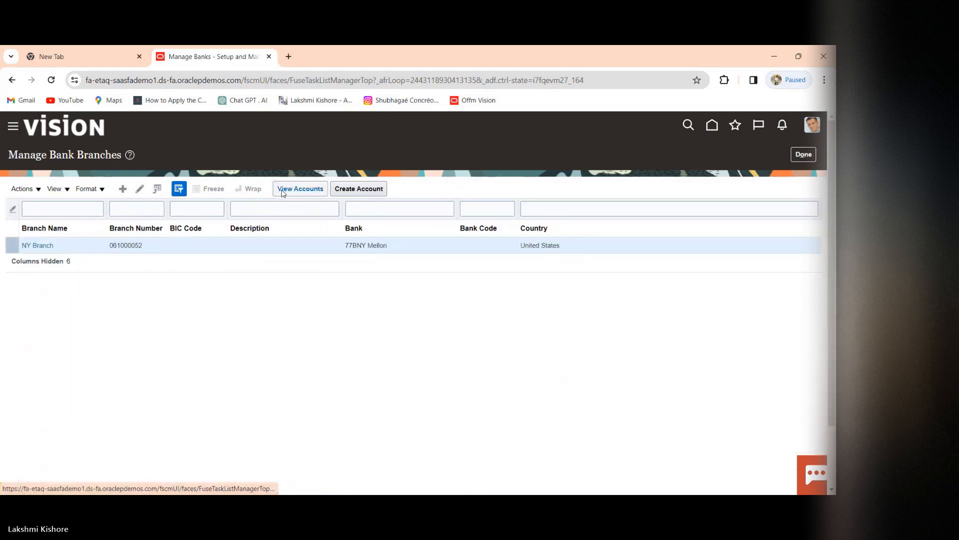
click(353, 188)
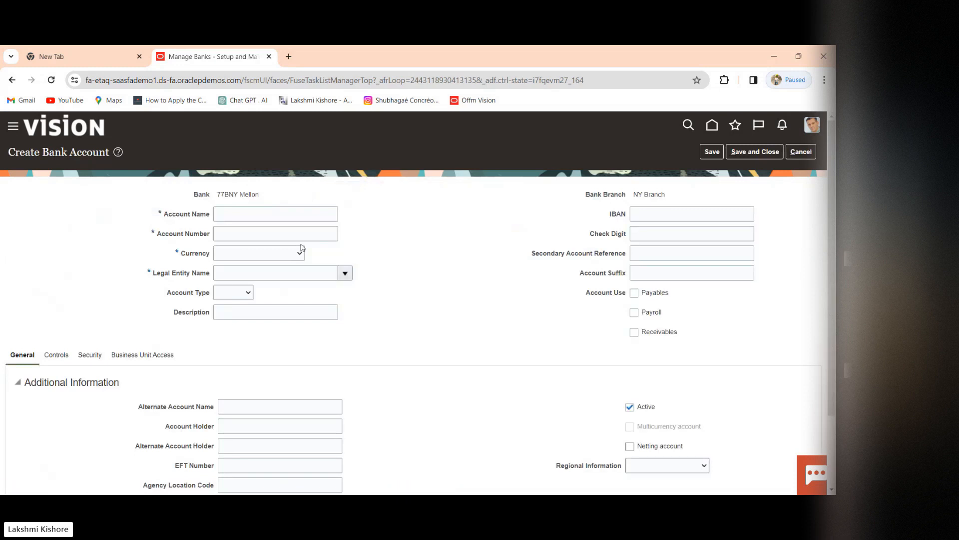
Name the bank account "BM", set its currency to USD - US Dollar, and enter the account number
click(306, 218)
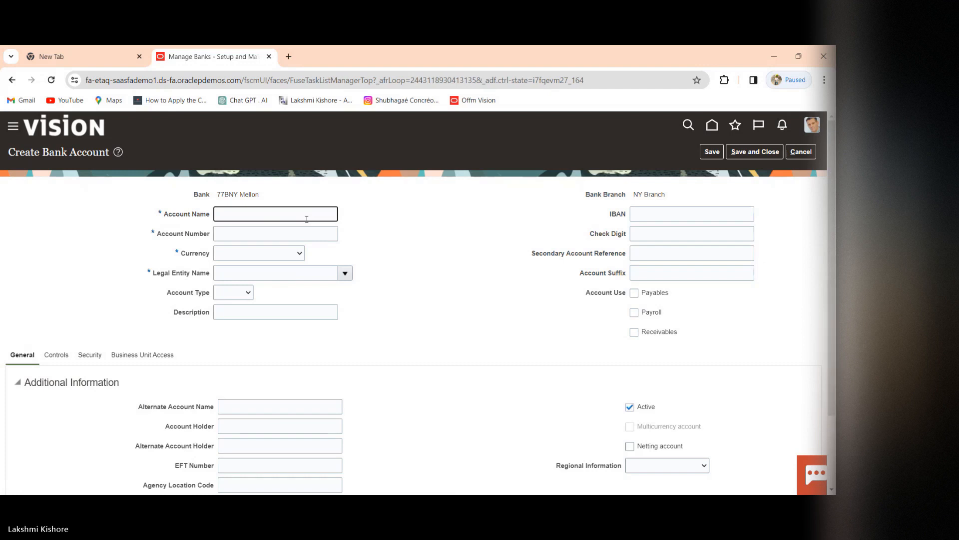
text(BM C)
key(BackSpace)
click(304, 234)
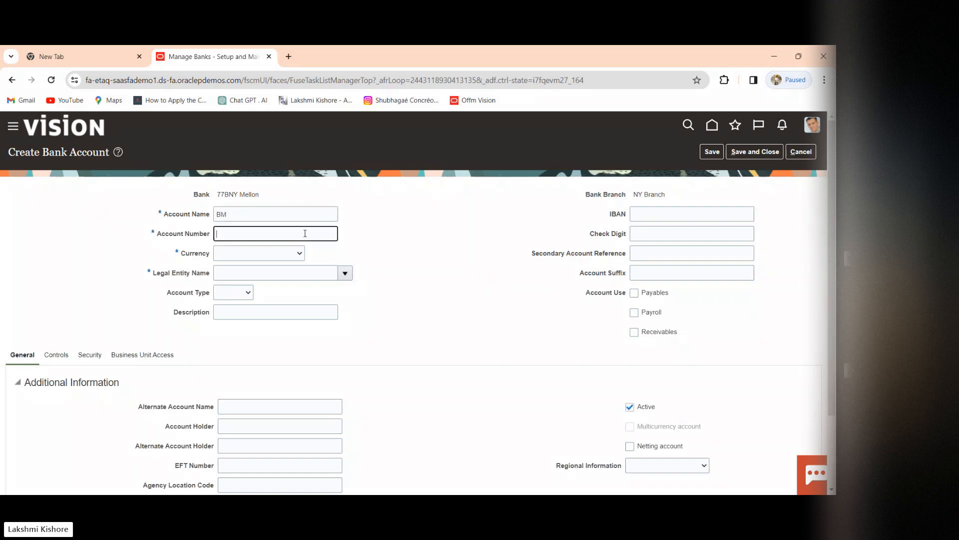
click(302, 254)
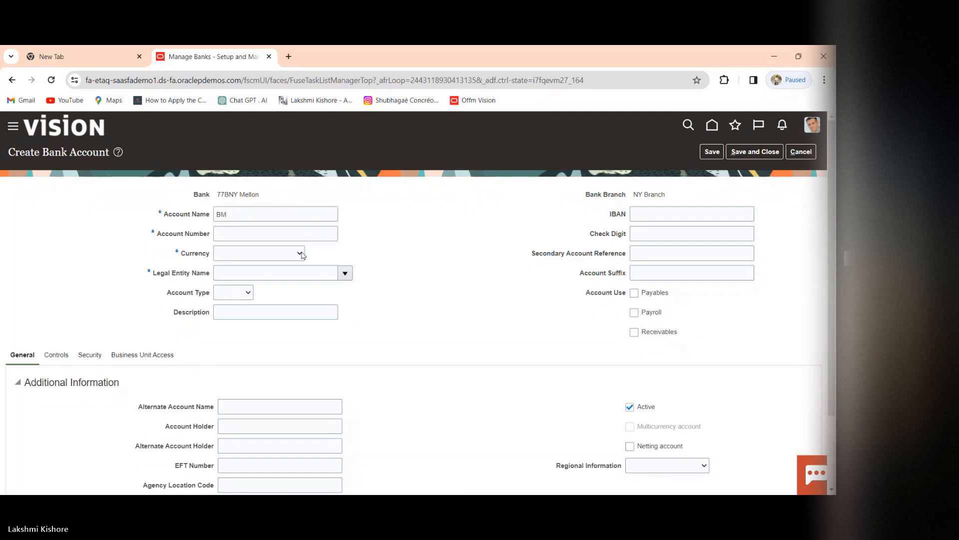
click(269, 232)
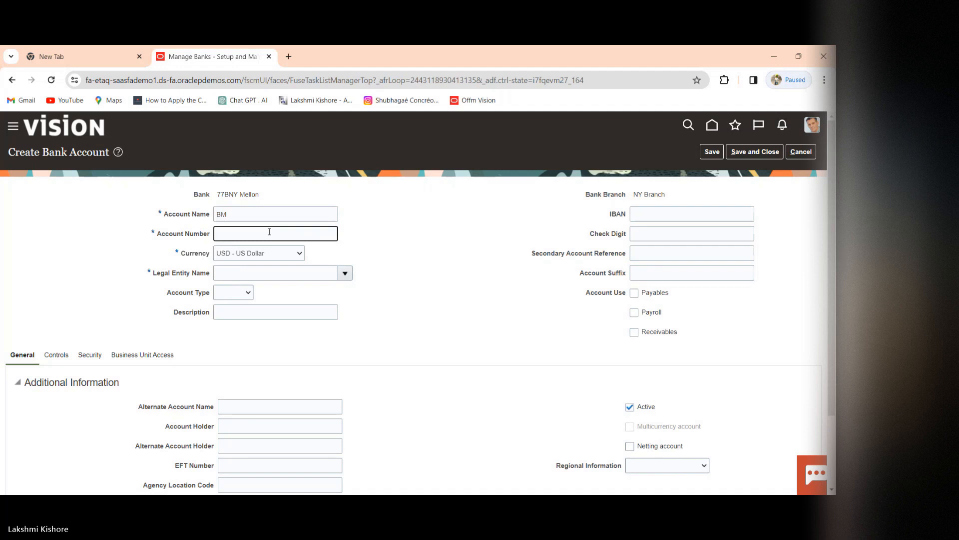
text(1122333)
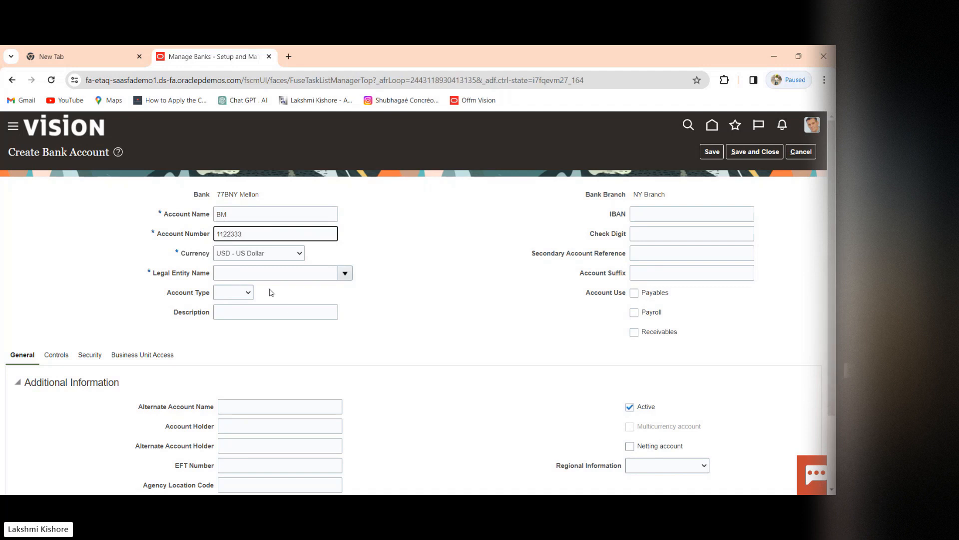
Assign the bank account to US1 Legal Entity and set its account type to Checking
click(345, 273)
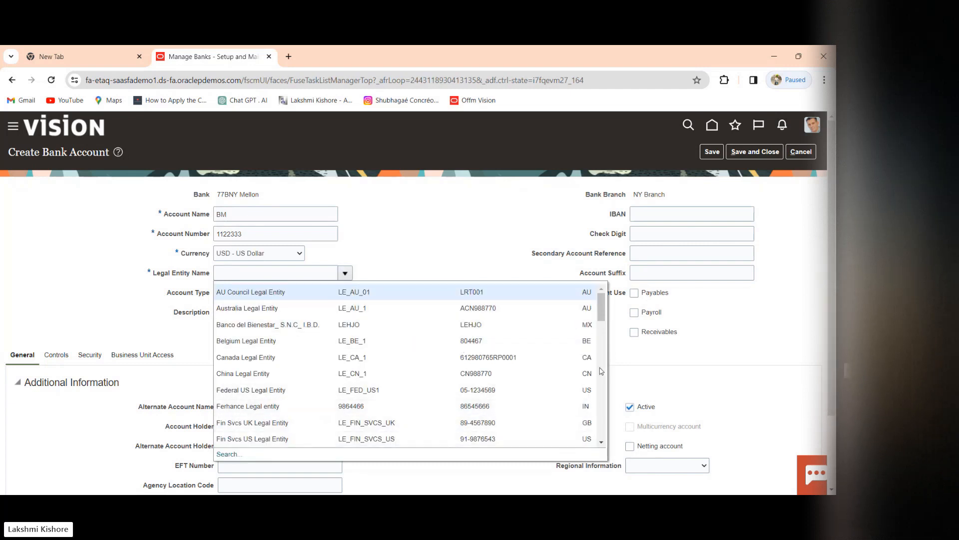
drag(599, 310, 604, 332)
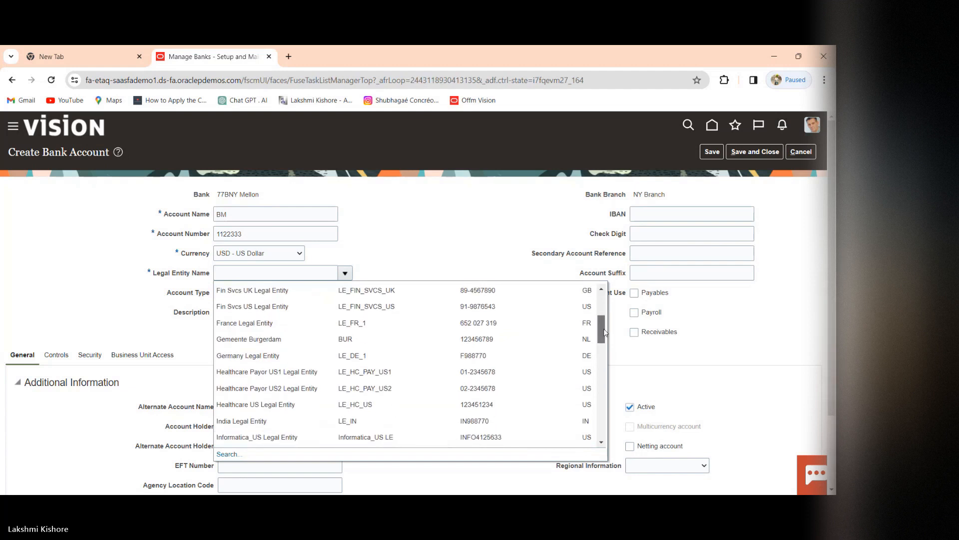
drag(605, 332, 605, 432)
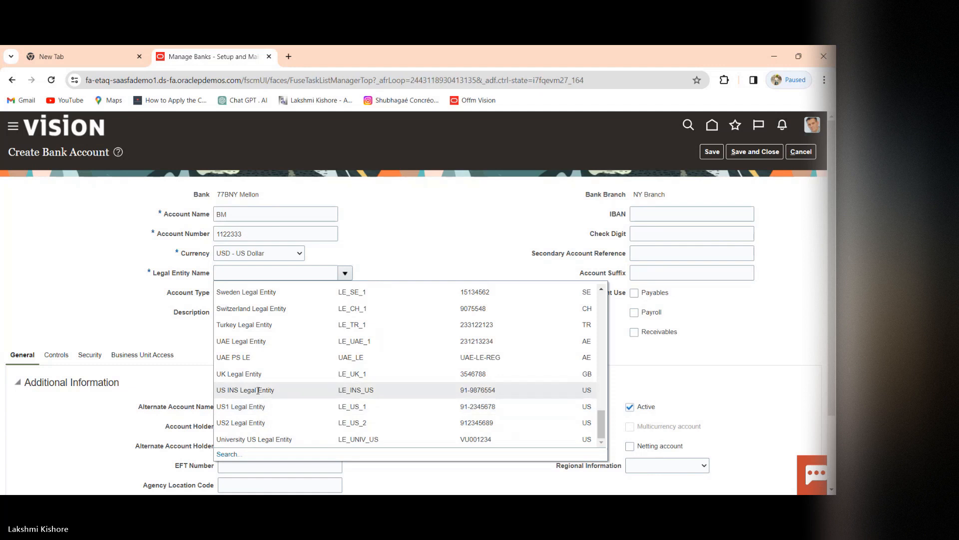
click(257, 406)
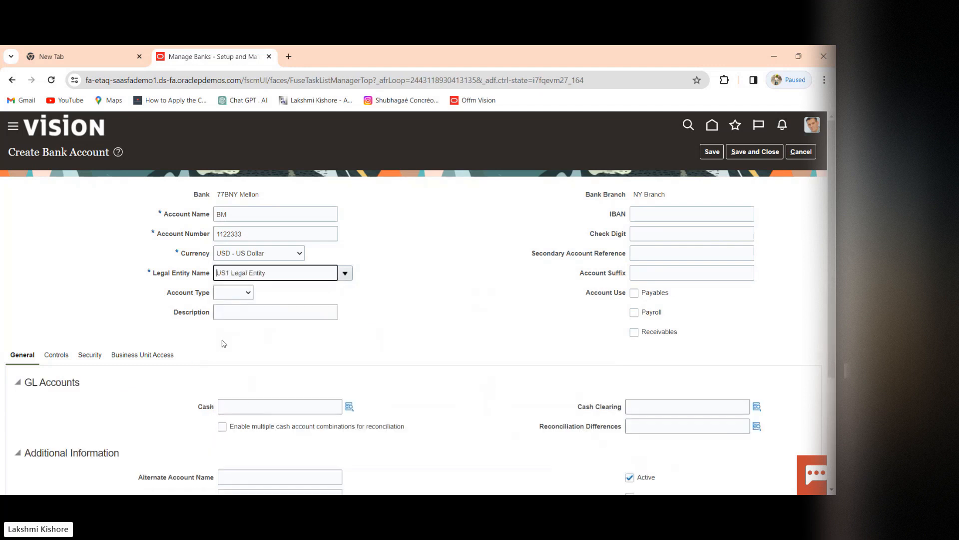
click(252, 293)
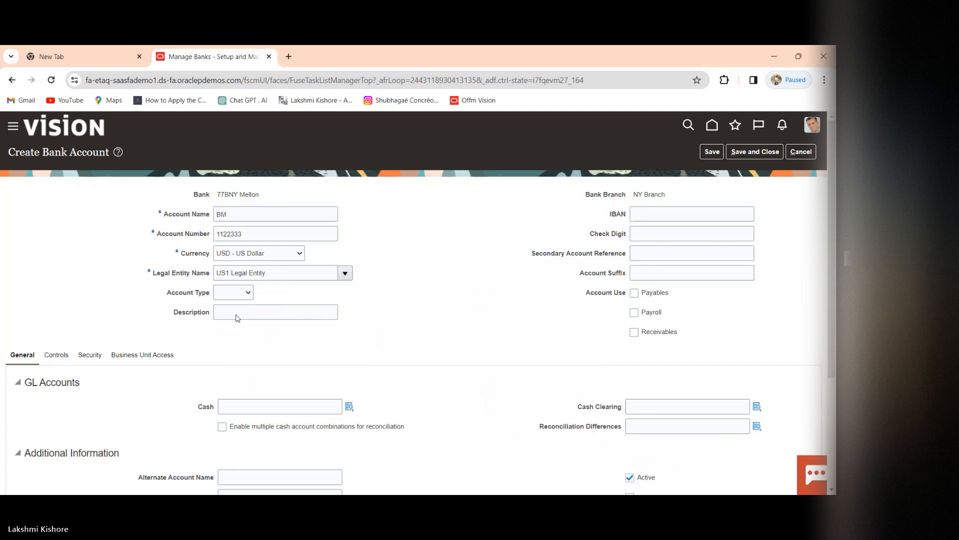
click(236, 318)
Set the GL Cash account combination using account segment 11200, keeping the other default segments
scroll(298, 303, down, 3)
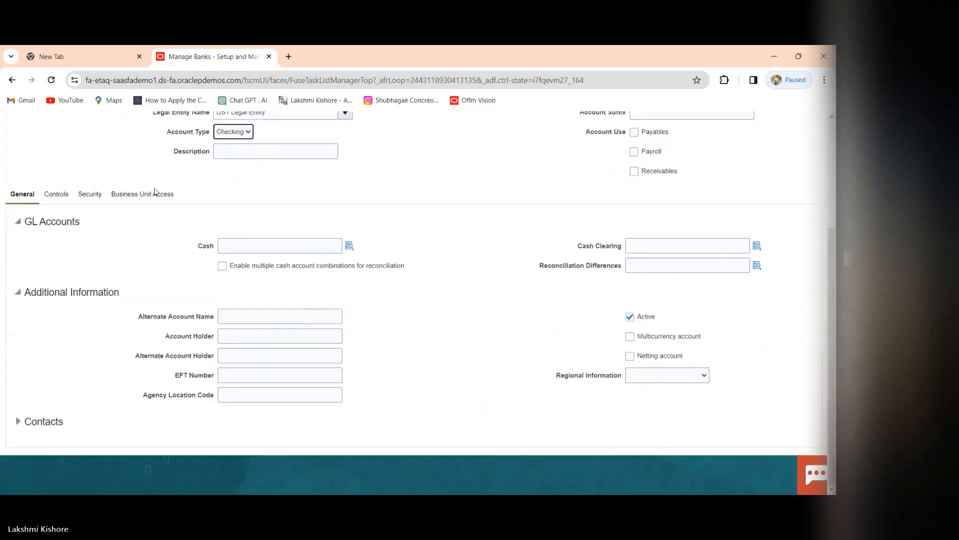
click(317, 245)
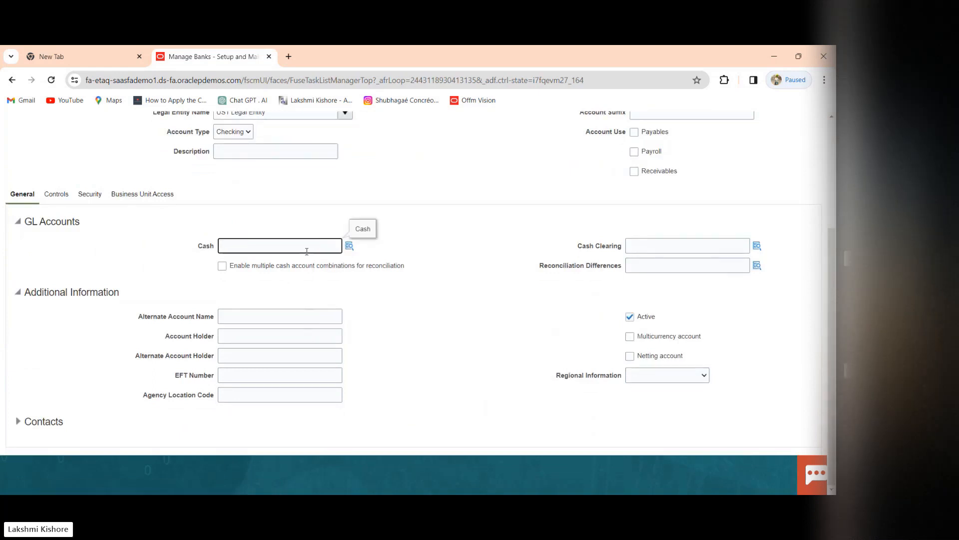
click(351, 248)
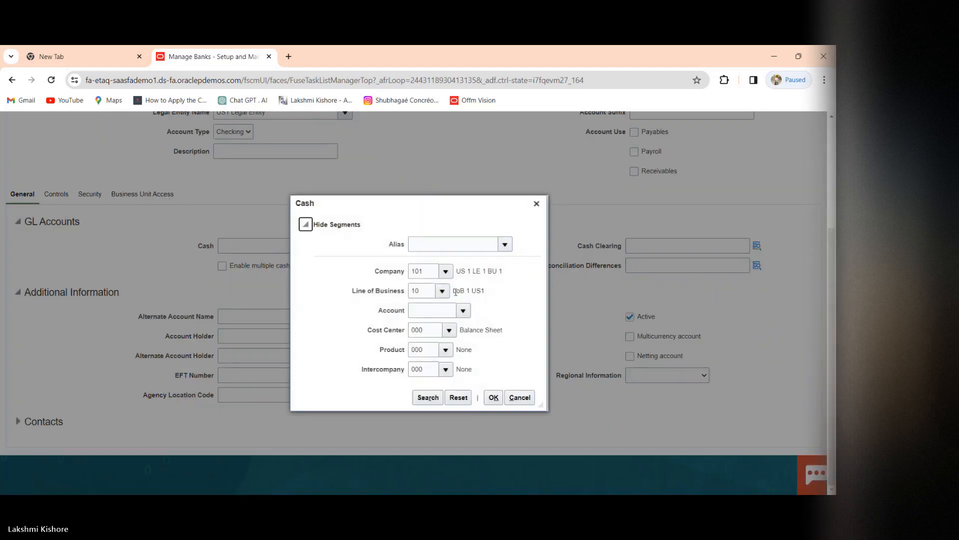
click(431, 315)
text(11200)
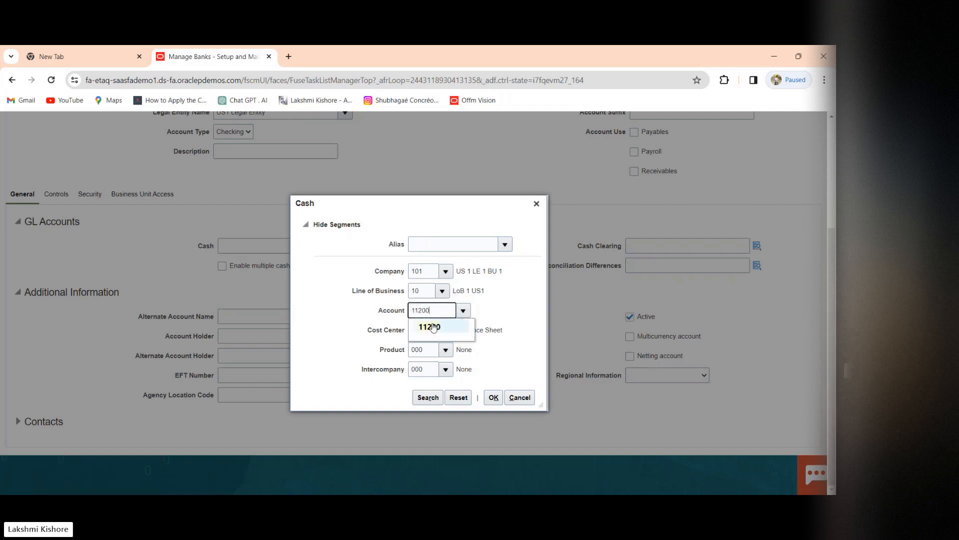
click(432, 324)
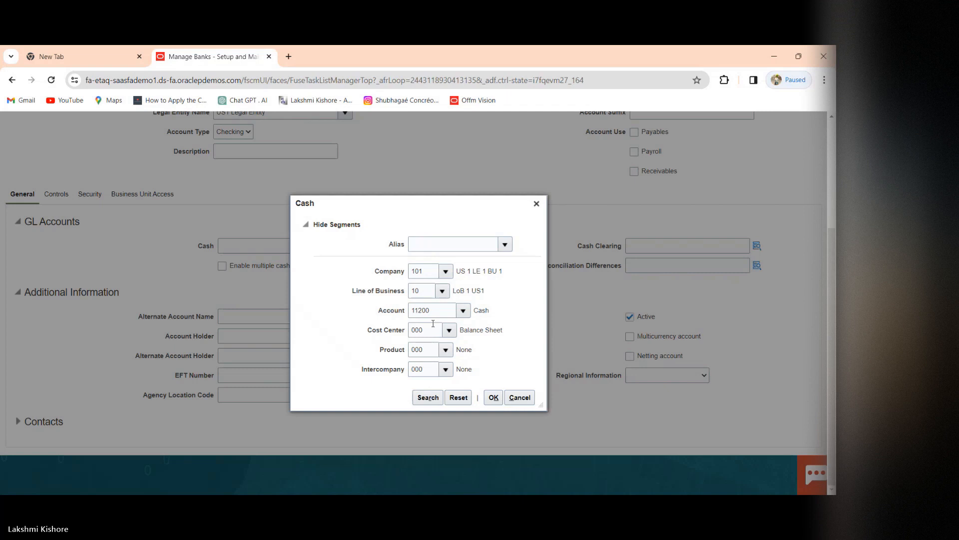
click(496, 402)
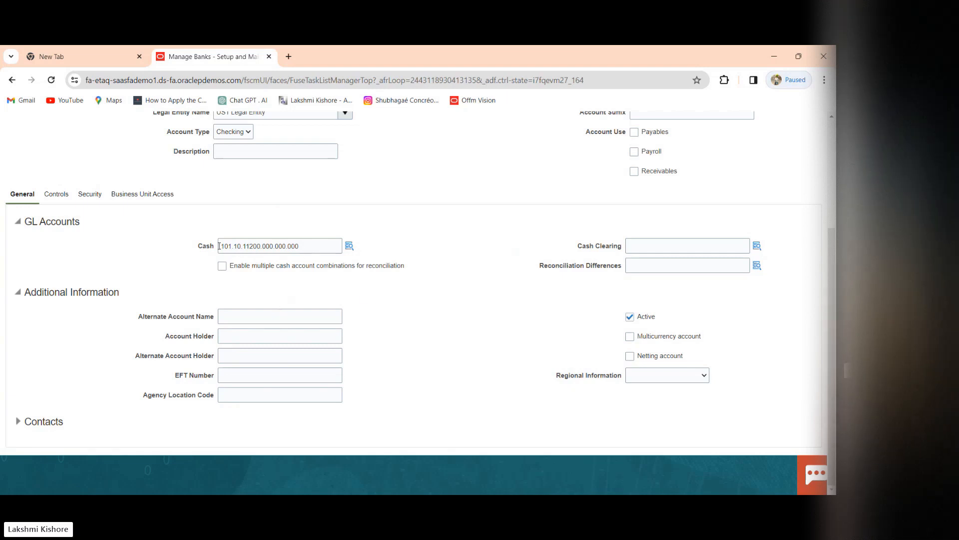
Try to set the GL Cash Clearing combination with account segment 11500 and dismiss the resulting dialog
click(756, 245)
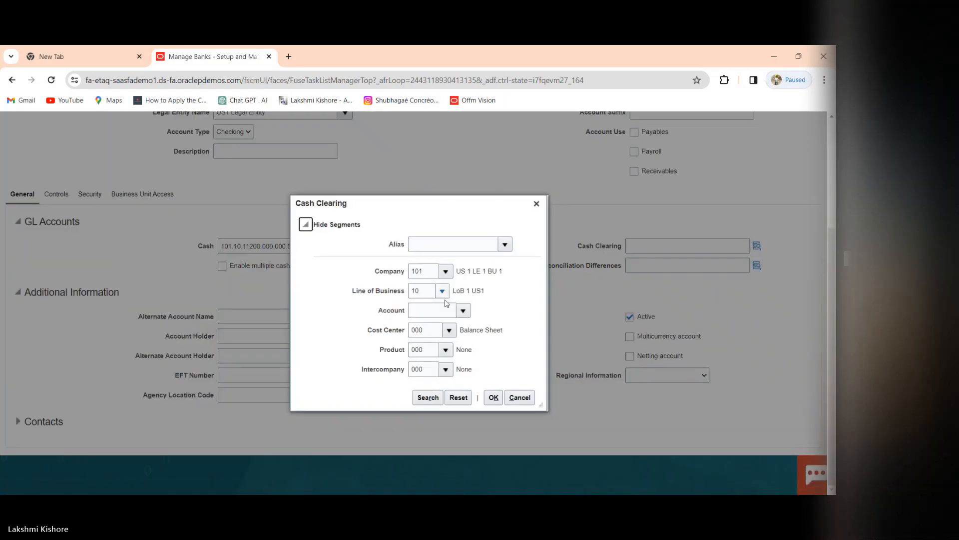
click(440, 310)
text(11500)
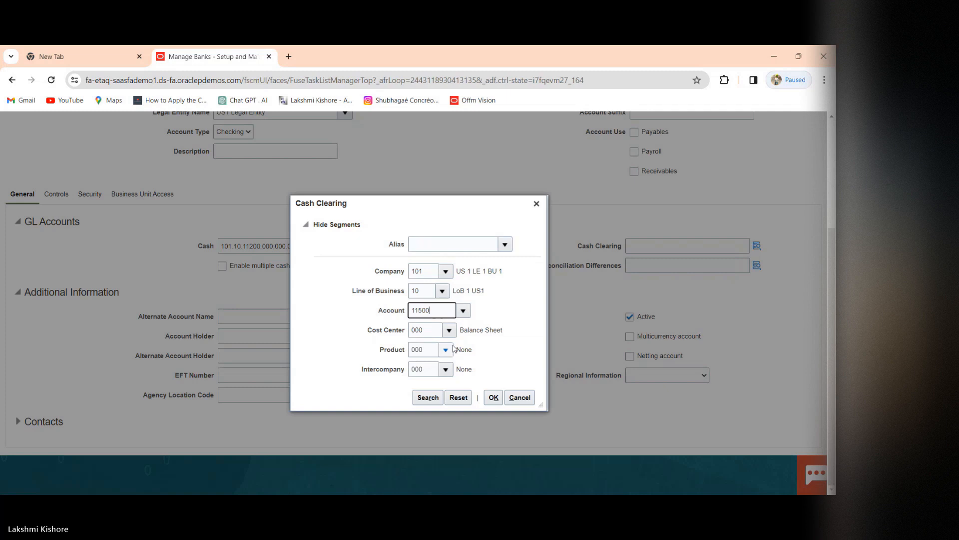
click(493, 398)
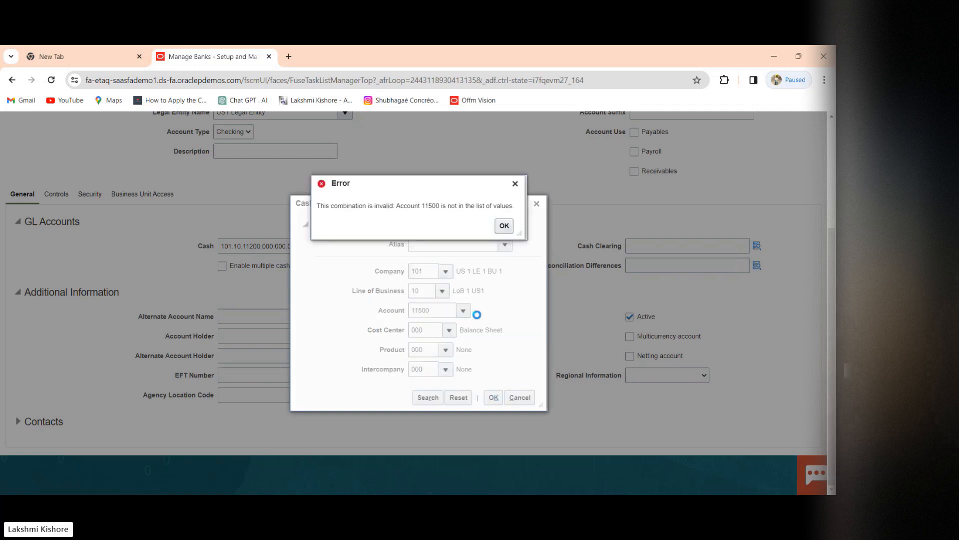
click(503, 229)
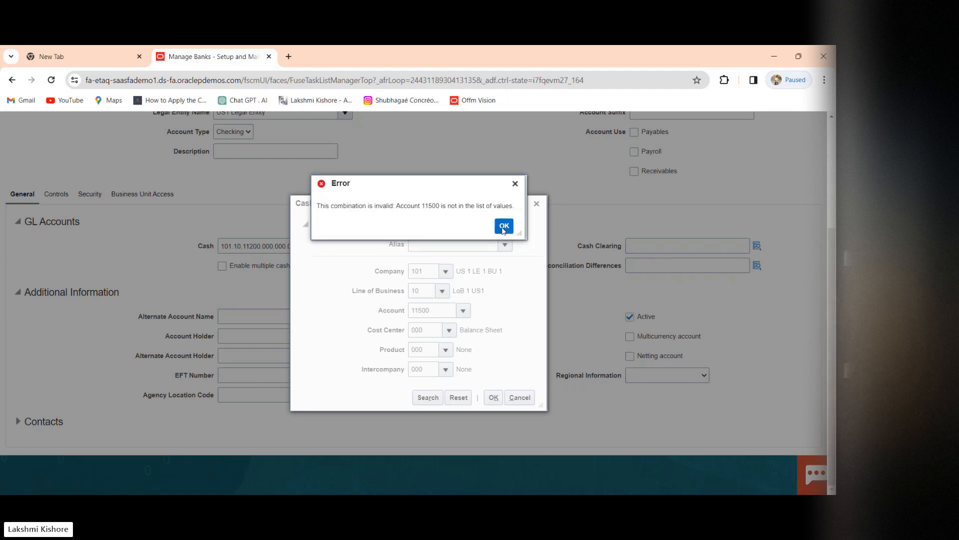
Set the Cash Clearing combination's account segment to 11501 and accept the combination
click(433, 310)
key(BackSpace)
text(1)
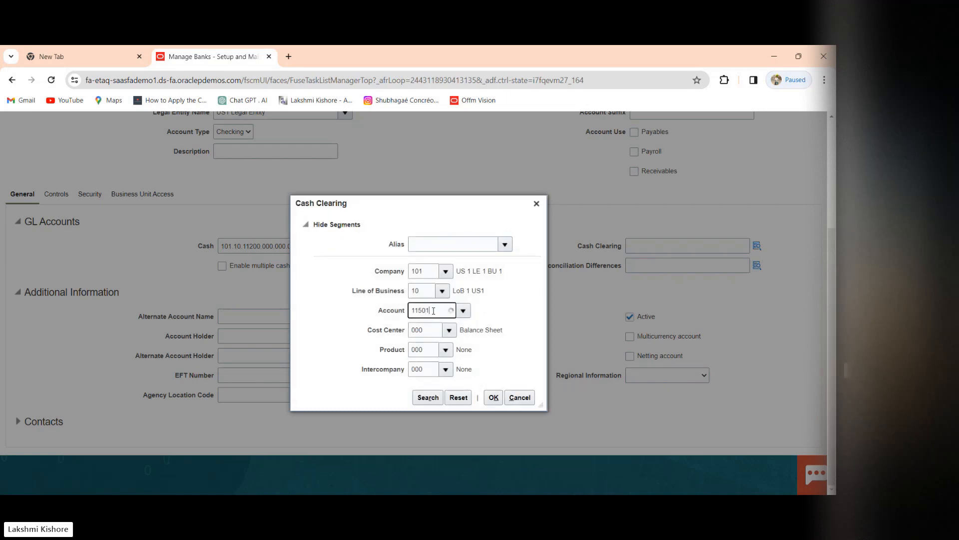
click(430, 325)
click(494, 398)
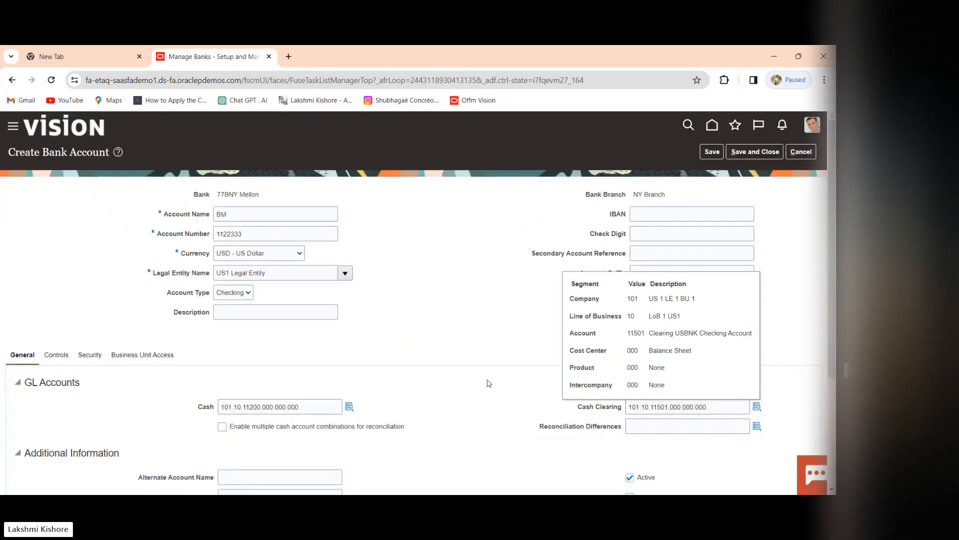
Grant US1 Business Unit access to the bank account, keeping the default Cash and Cash Clearing accounts
scroll(442, 360, down, 2)
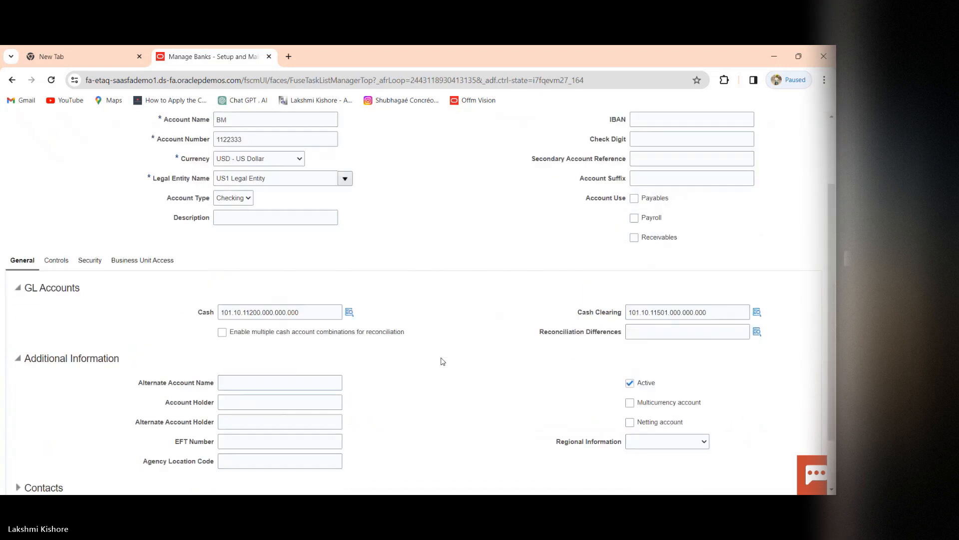
click(143, 260)
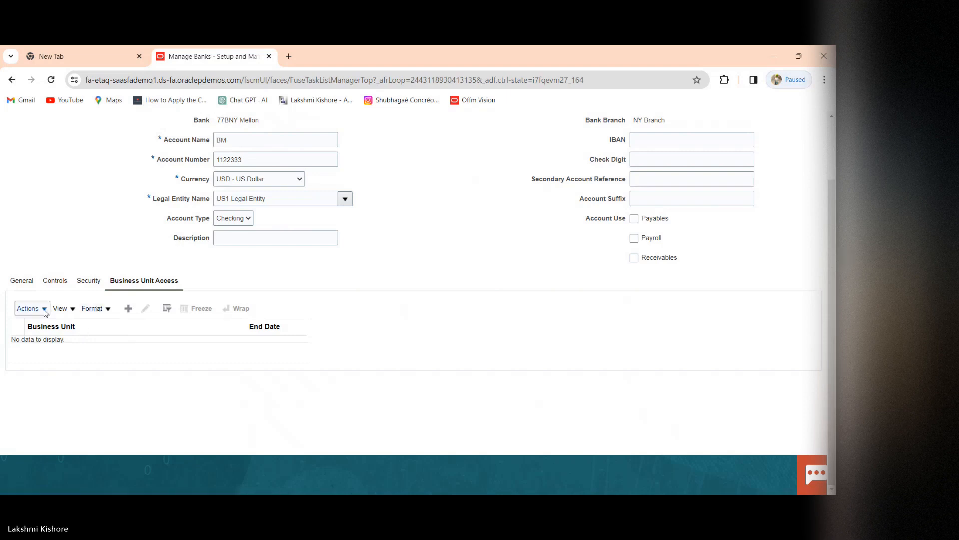
click(130, 310)
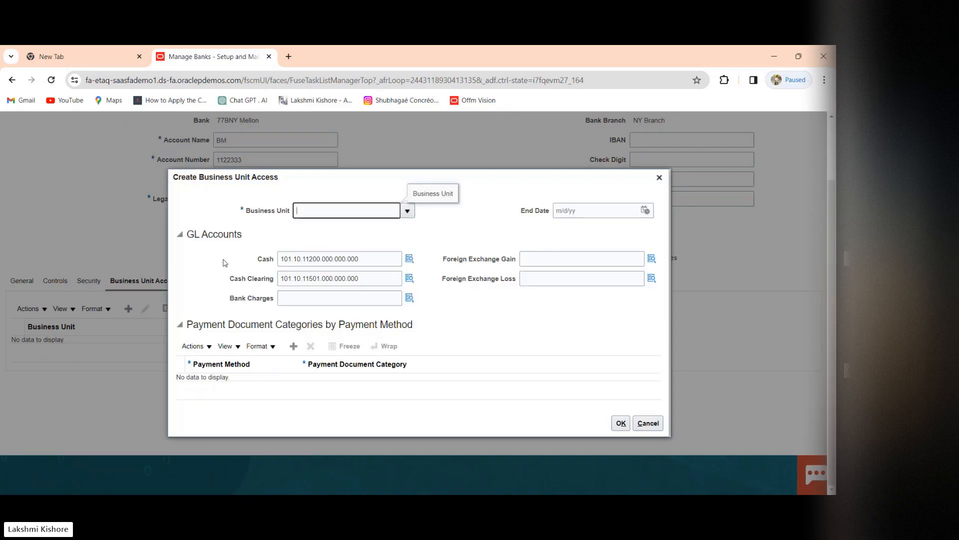
click(411, 213)
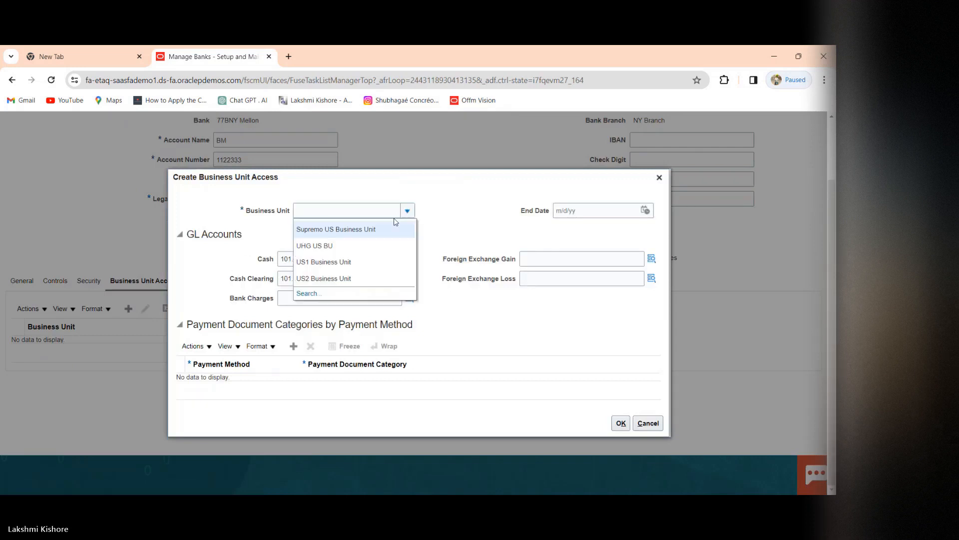
click(354, 261)
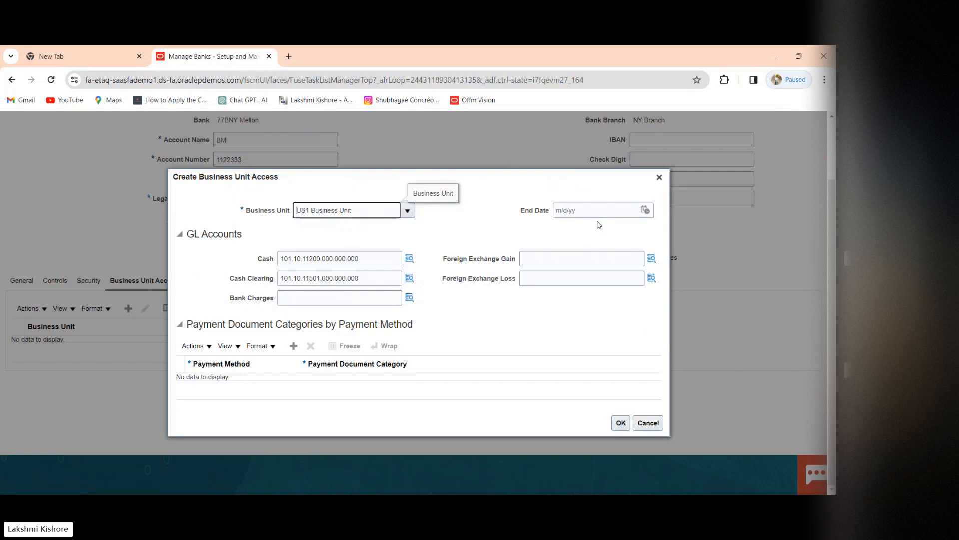
click(621, 422)
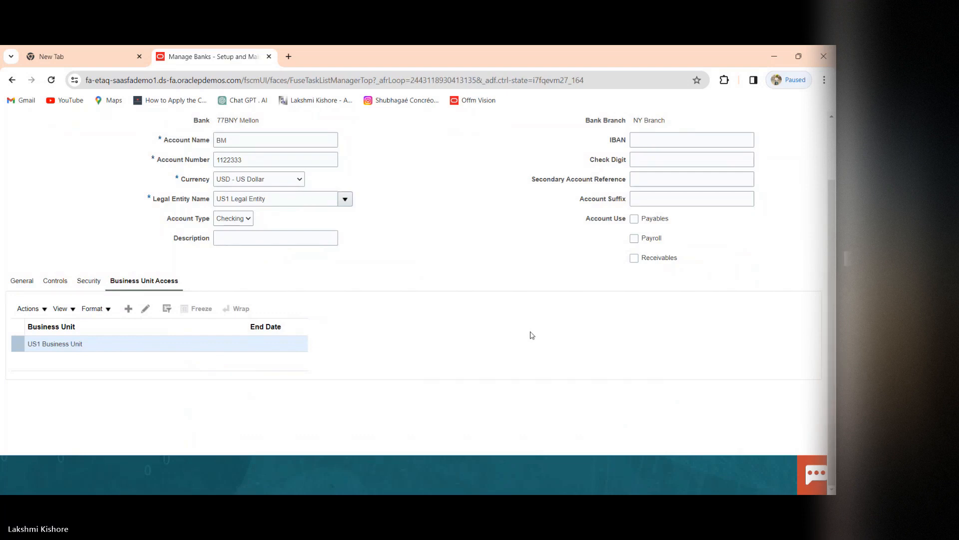
Save and close the bank account, then leave the branch list and the bank list
scroll(433, 330, up, 2)
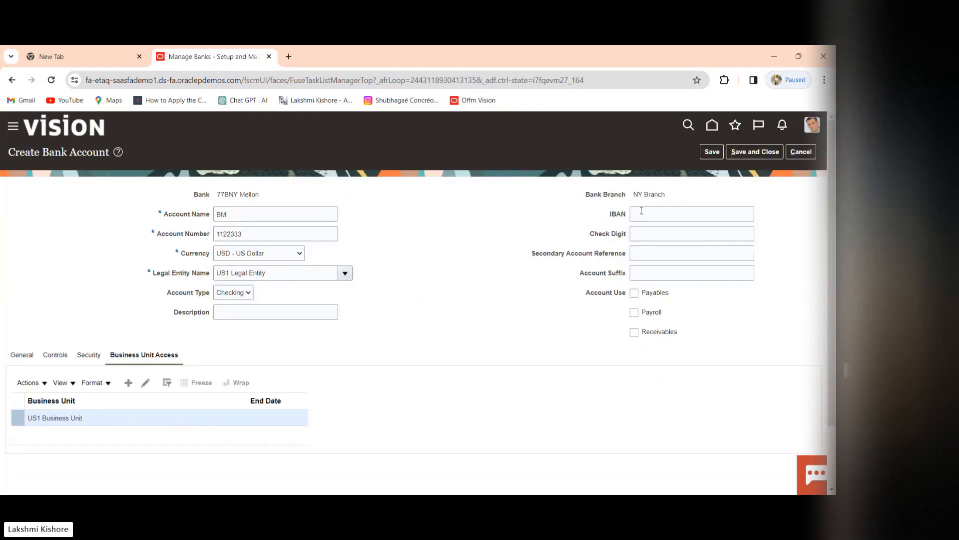
click(752, 156)
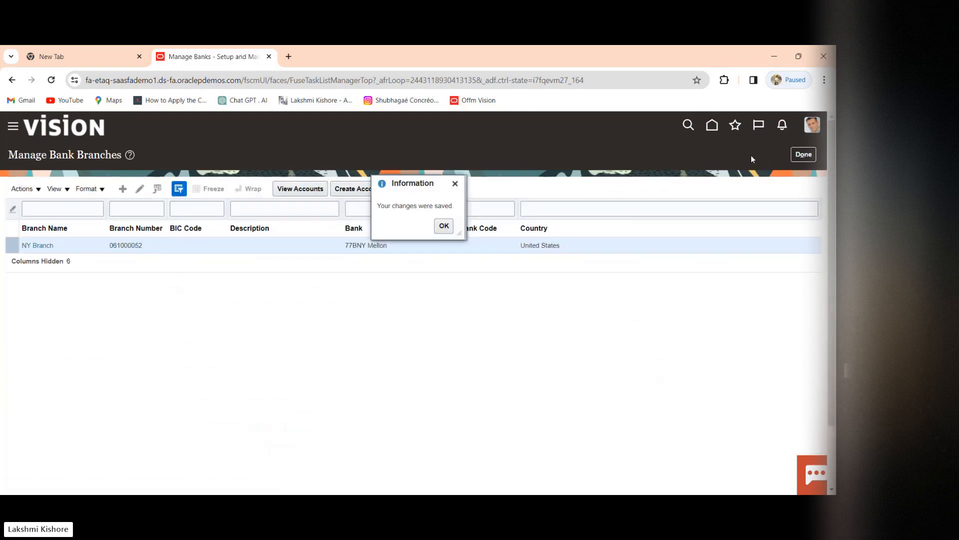
click(443, 226)
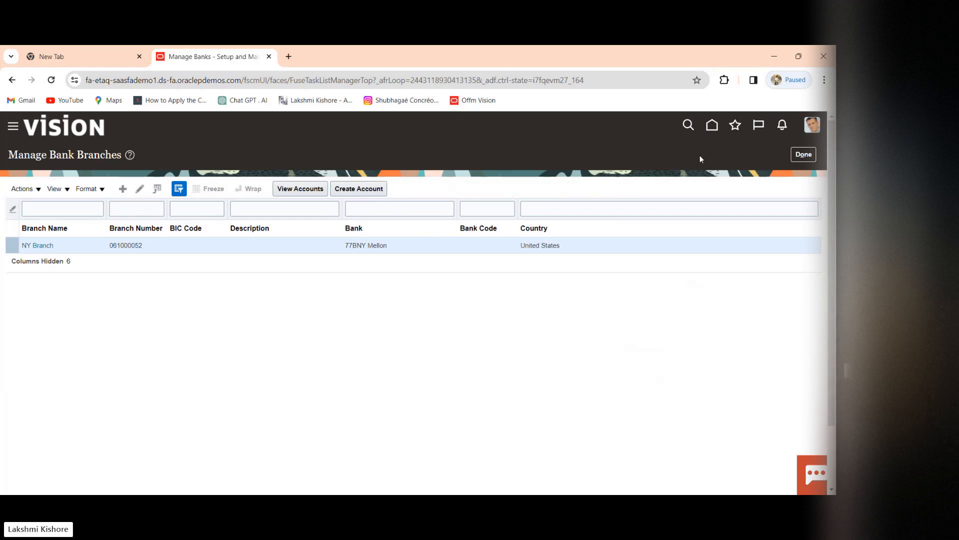
click(803, 153)
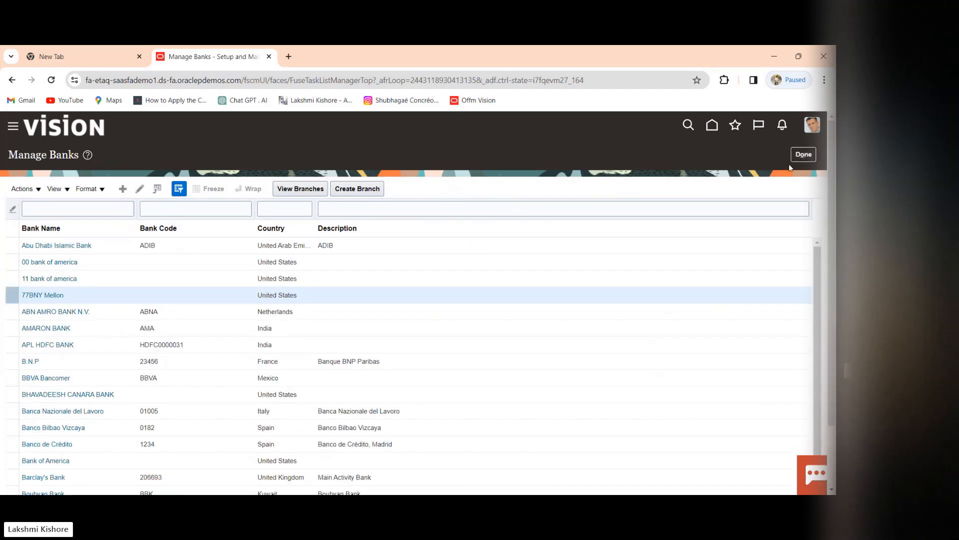
click(805, 154)
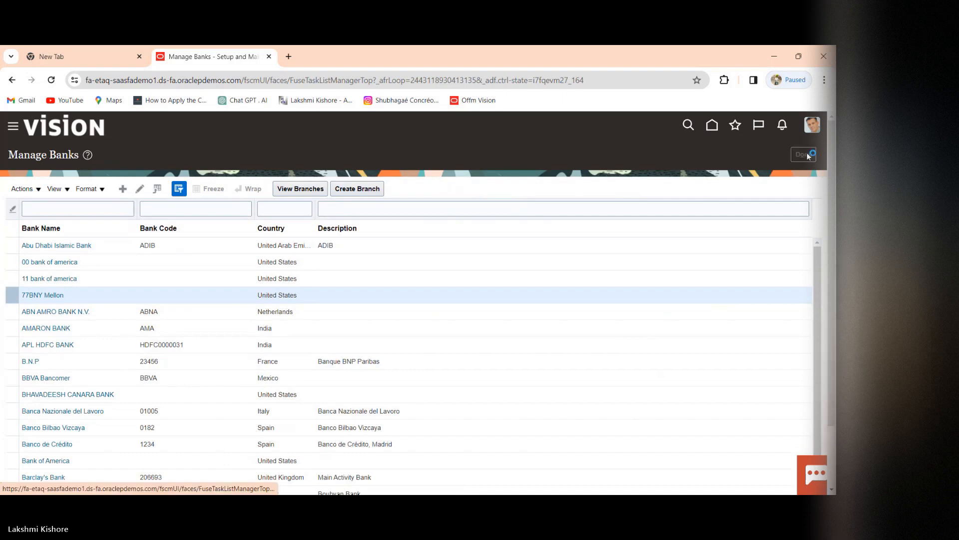